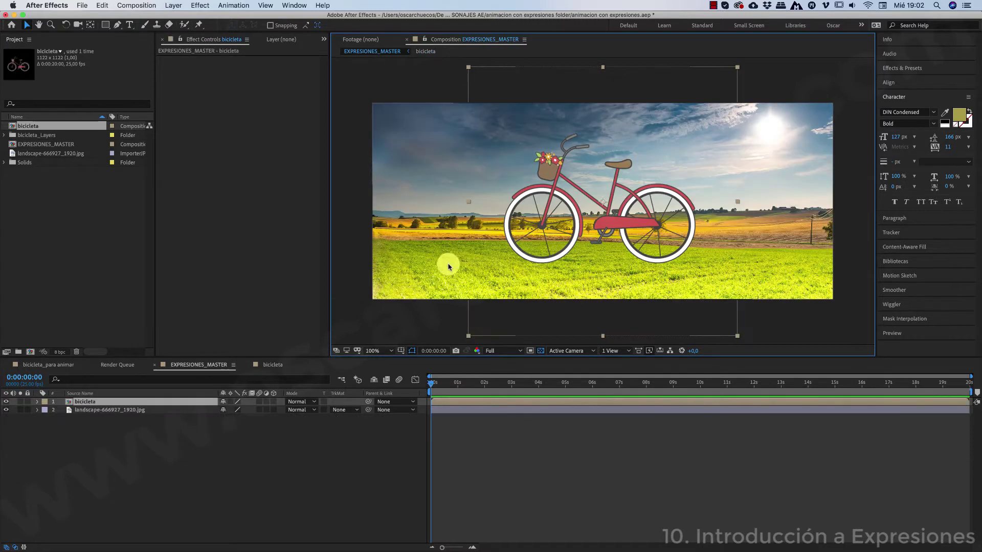
Open the bicicleta composition and solo its cuerpo, R delantera and R trasera layers.
left_click(269, 443)
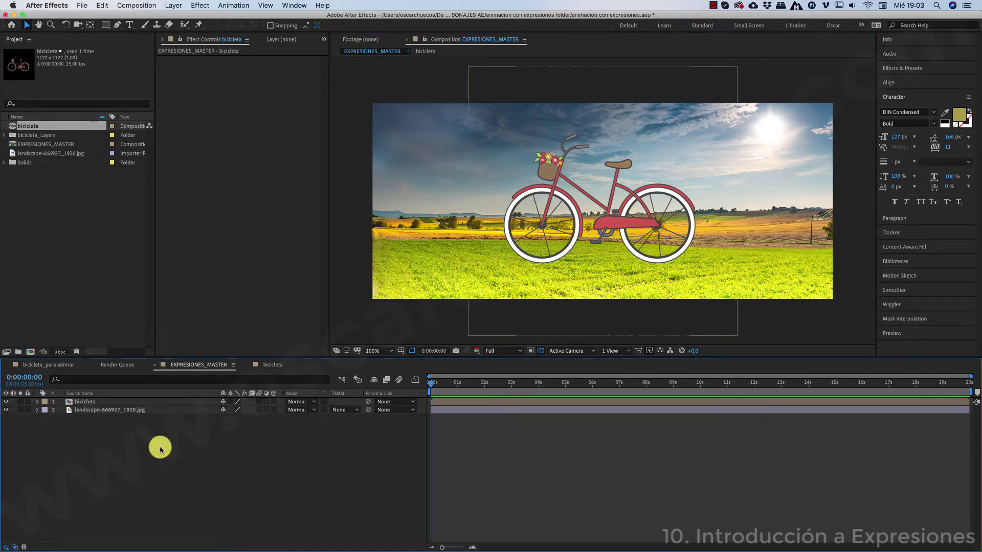
left_click(142, 403)
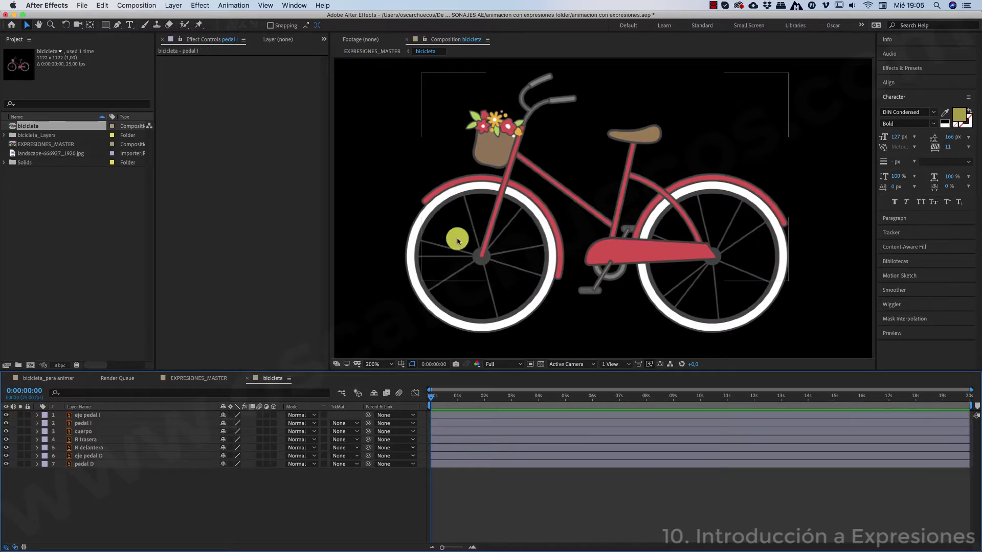
left_click(20, 432)
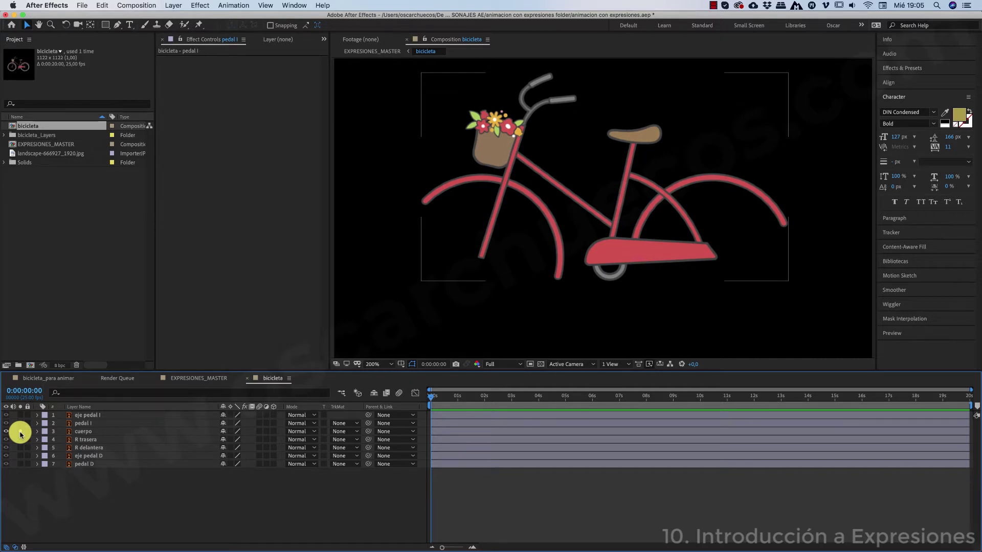
left_click(20, 448)
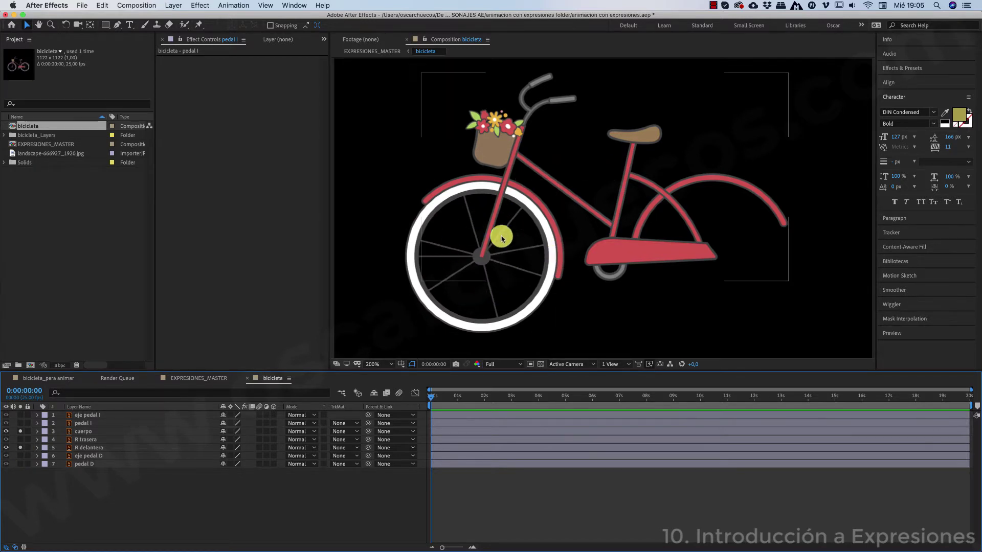
left_click(473, 250)
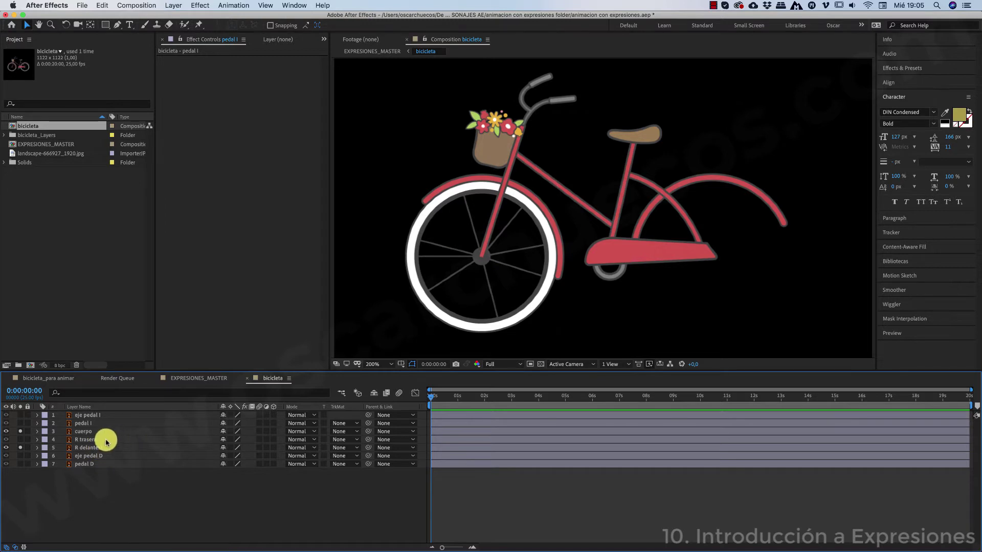
left_click(91, 439)
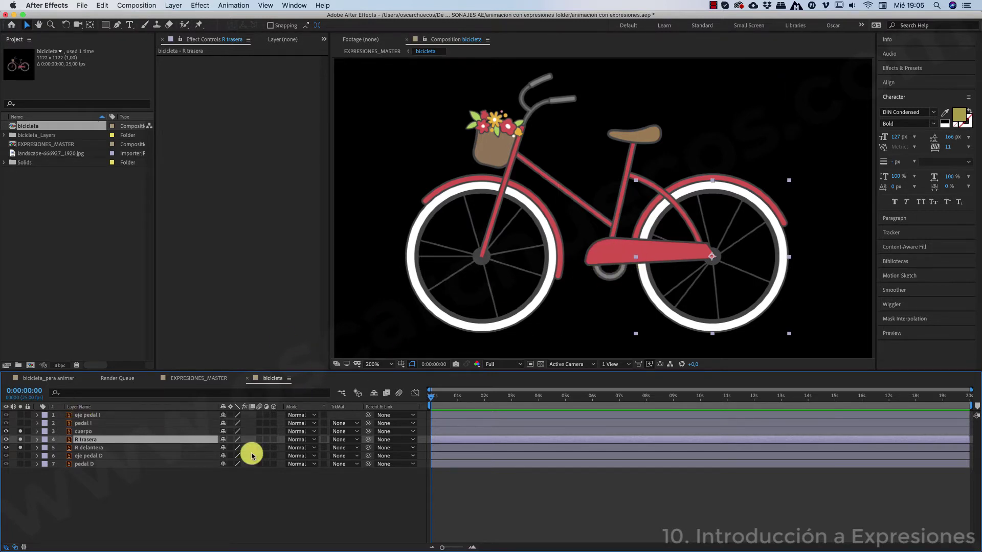
Solo the eje pedal I, eje pedal D, pedal I and pedal D layers to inspect them, and clear the solo from all layers.
left_click(20, 414)
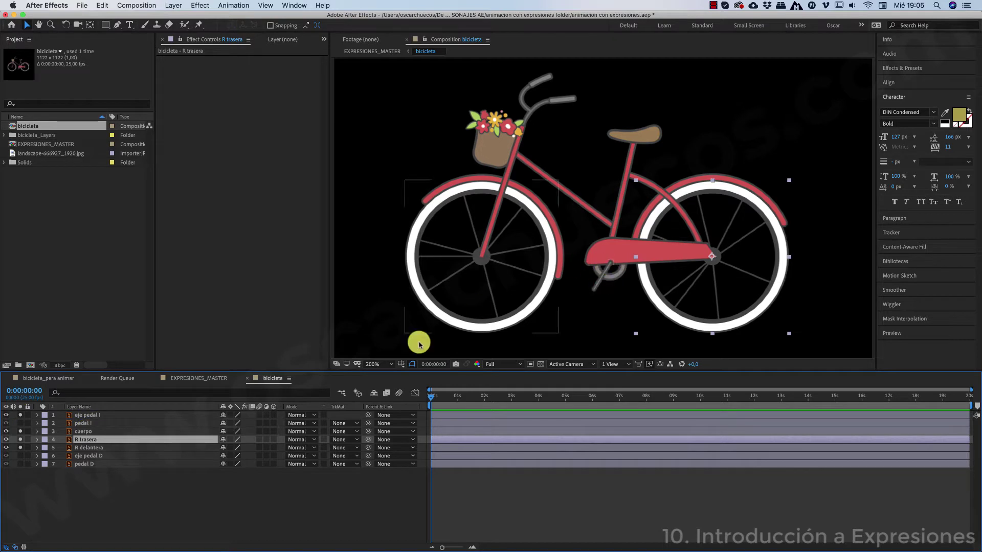
left_click(20, 455)
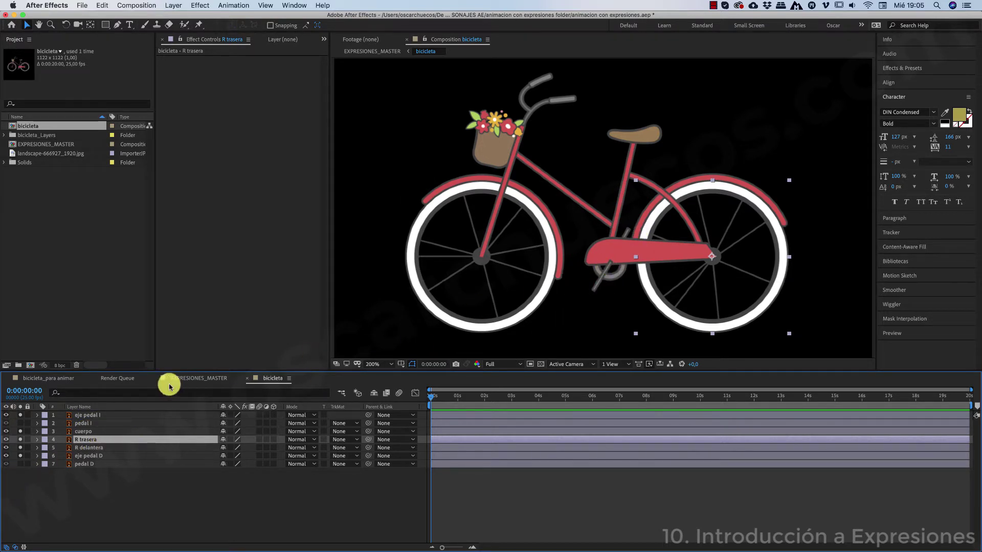
left_click(82, 423)
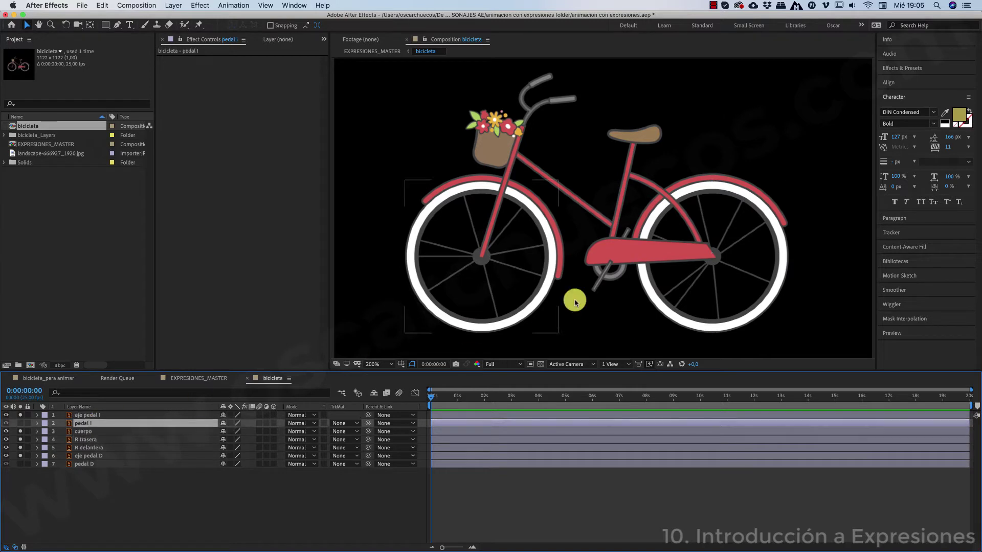
left_click(20, 464)
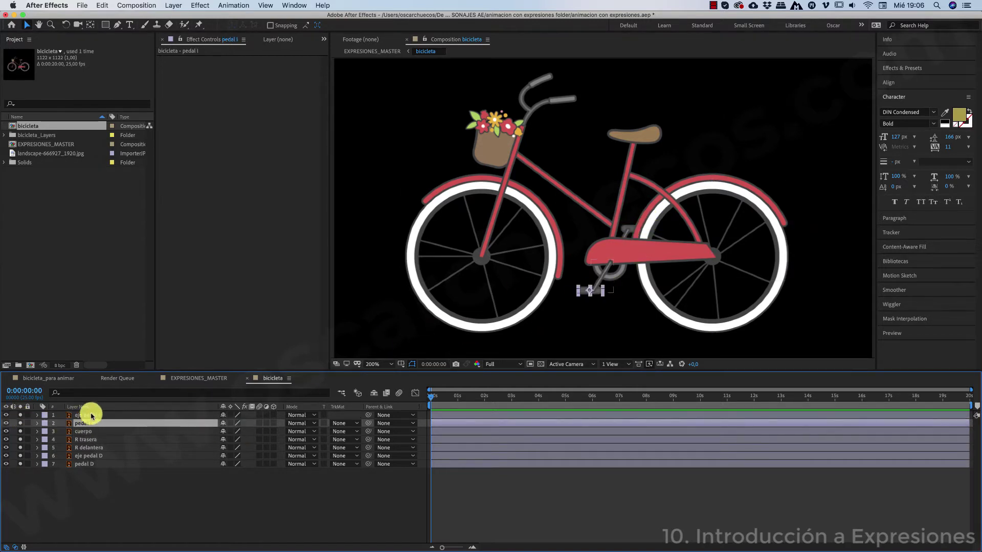
left_click(21, 415)
left_click(21, 415)
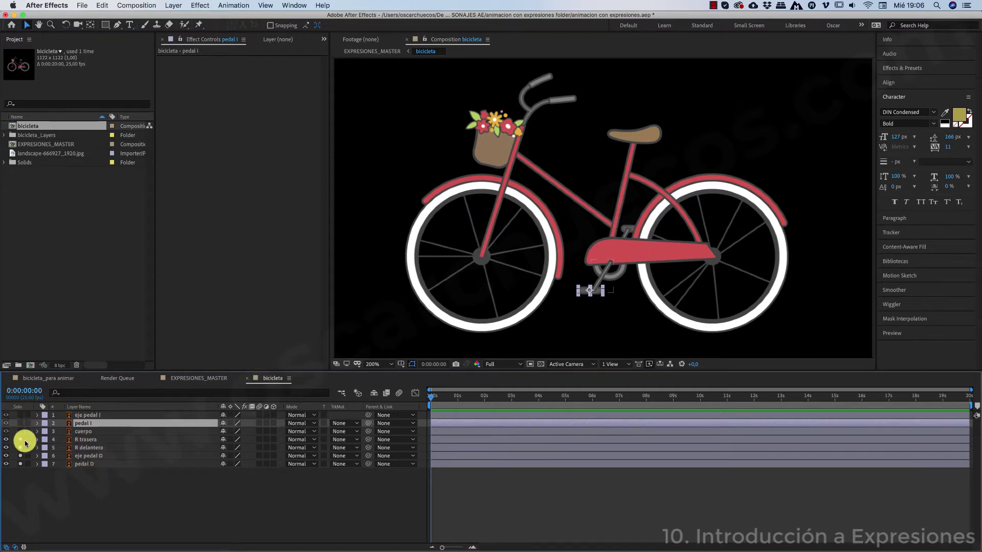
Move the pedal I layer above eje pedal I and expand the Transform properties of eje pedal I.
key("super+bracketright")
left_click(611, 245)
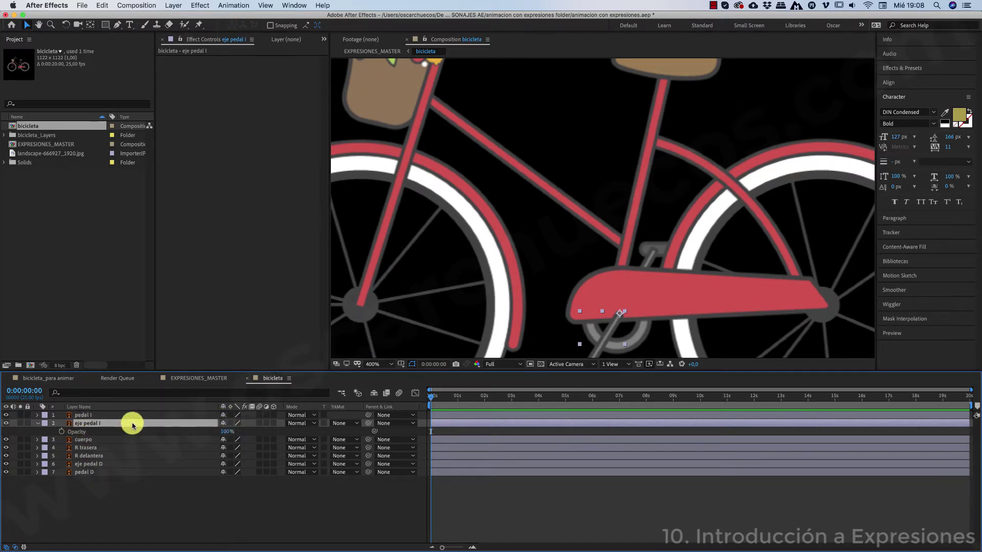
left_click(38, 424)
left_click(38, 423)
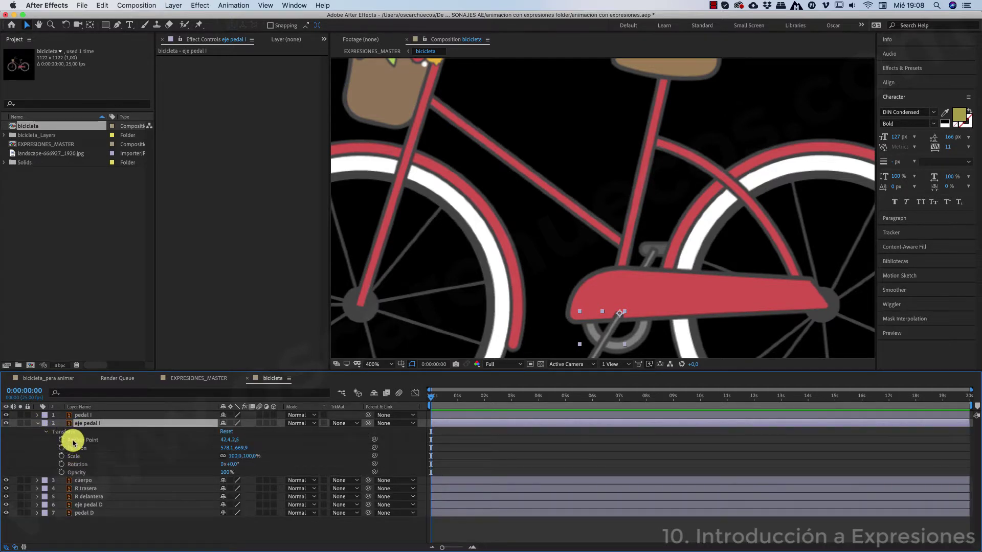
Examine the Transform properties of eje pedal I one by one, at 0:00:01:14 and back at the start of the timeline.
left_click(74, 441)
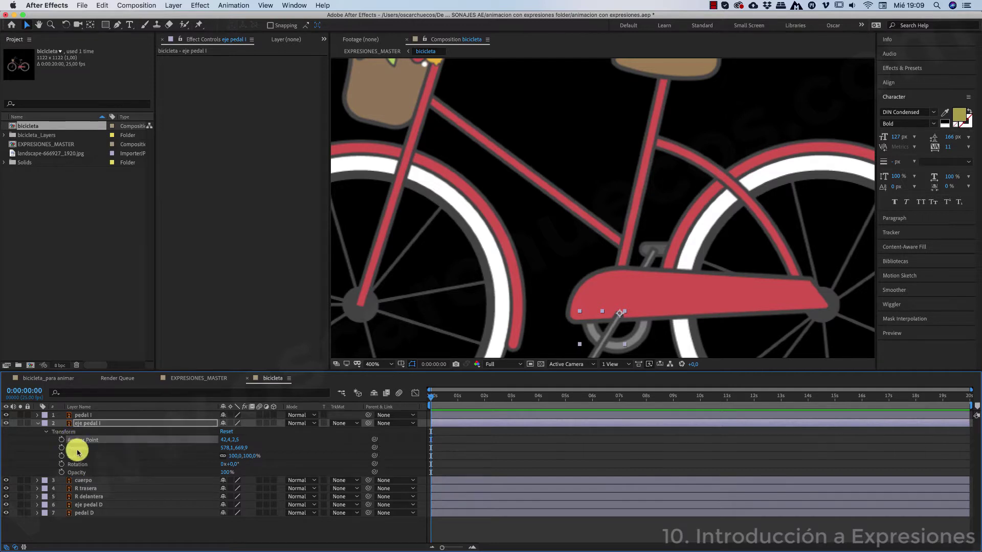
left_click(77, 448)
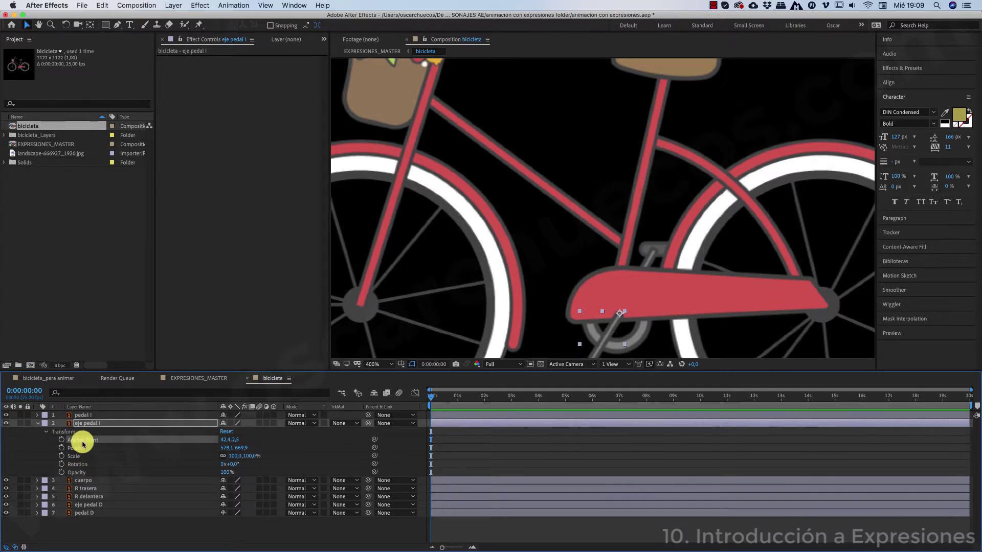
left_click(79, 456)
left_click(81, 465)
left_click(79, 473)
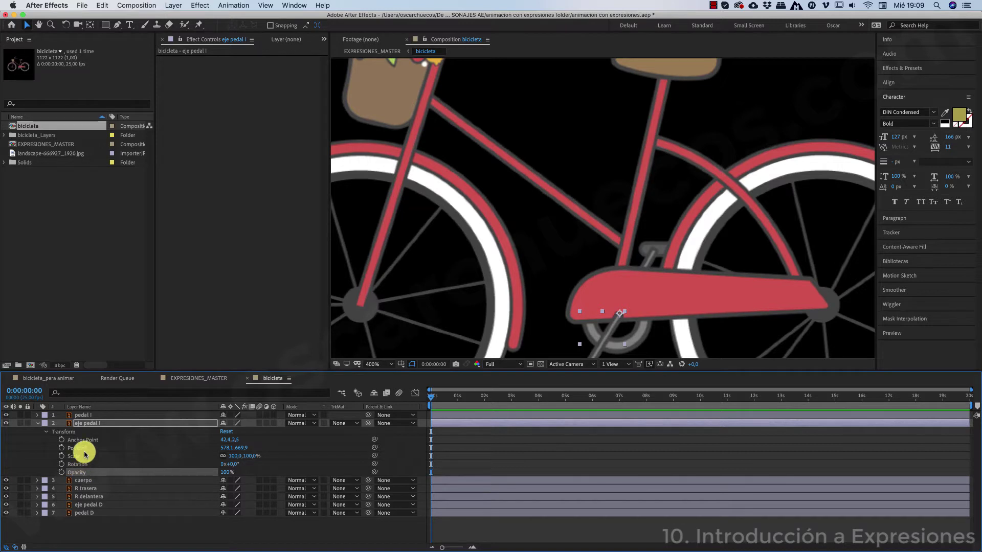
left_click(473, 397)
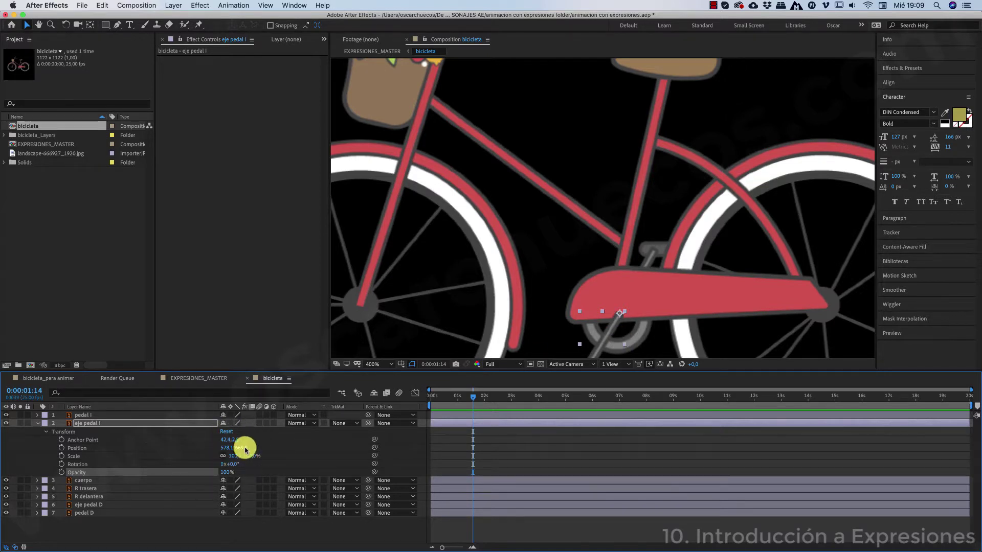
left_click(82, 448)
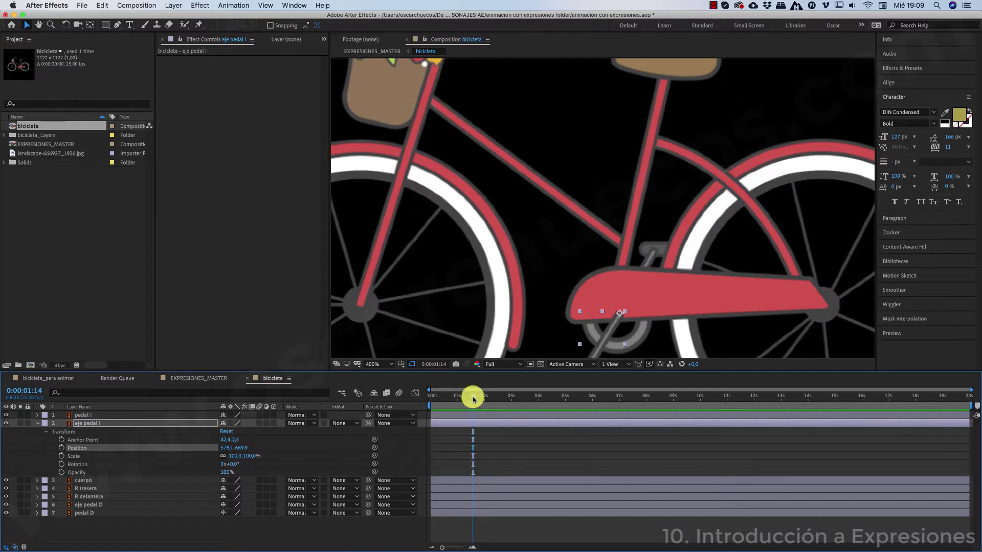
left_click_drag(473, 397, 431, 397)
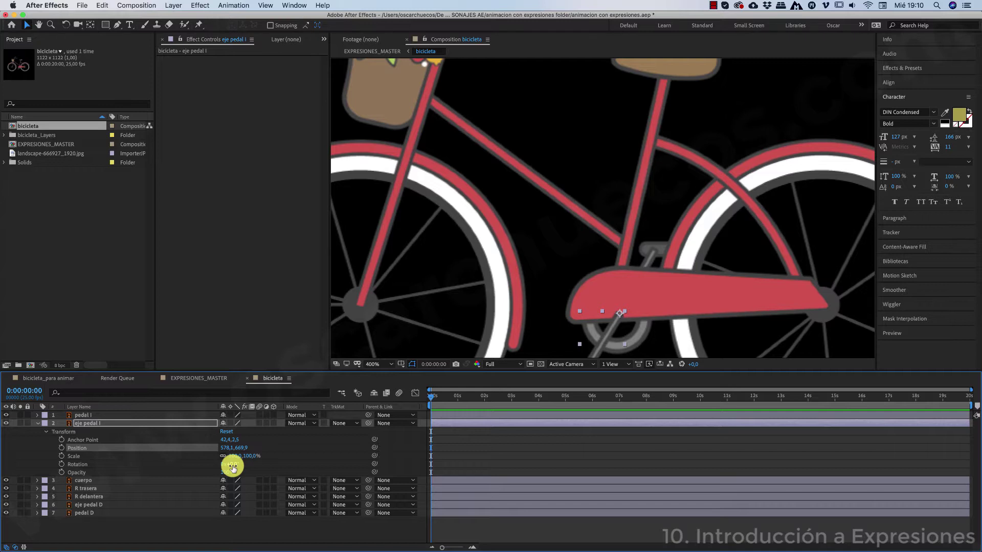
Show only the Rotation property of eje pedal I, preview the composition and return the playhead to 0:00:00:00.
left_click(146, 424)
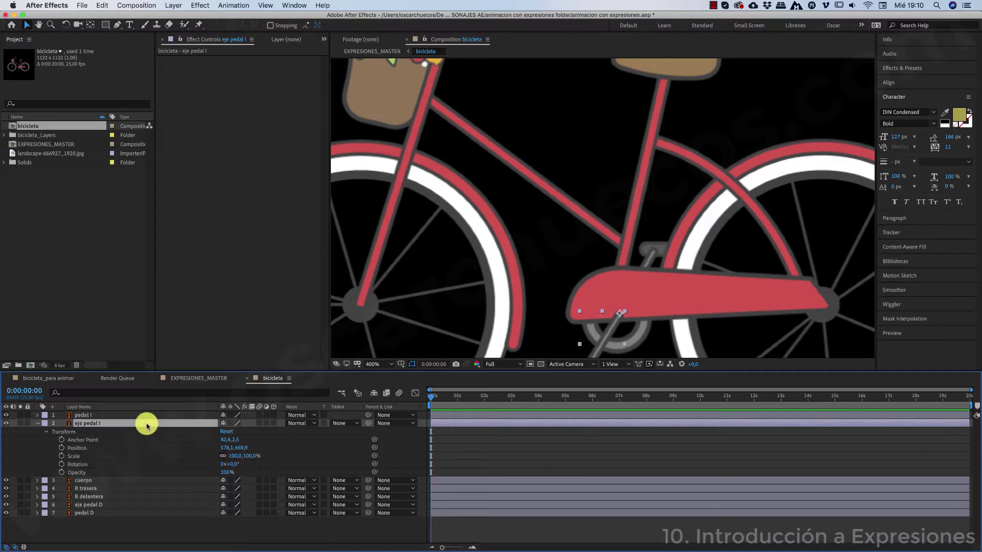
key("r")
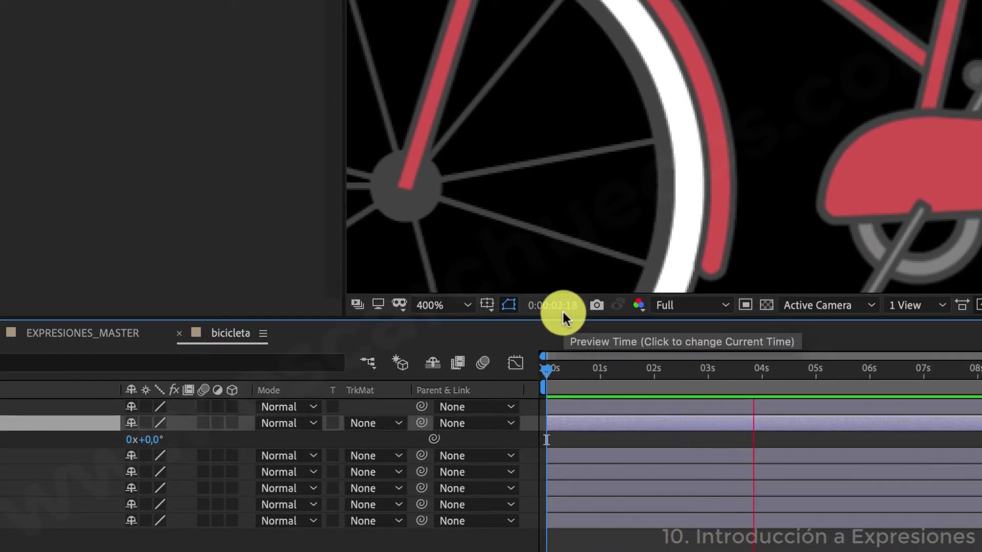
key("space")
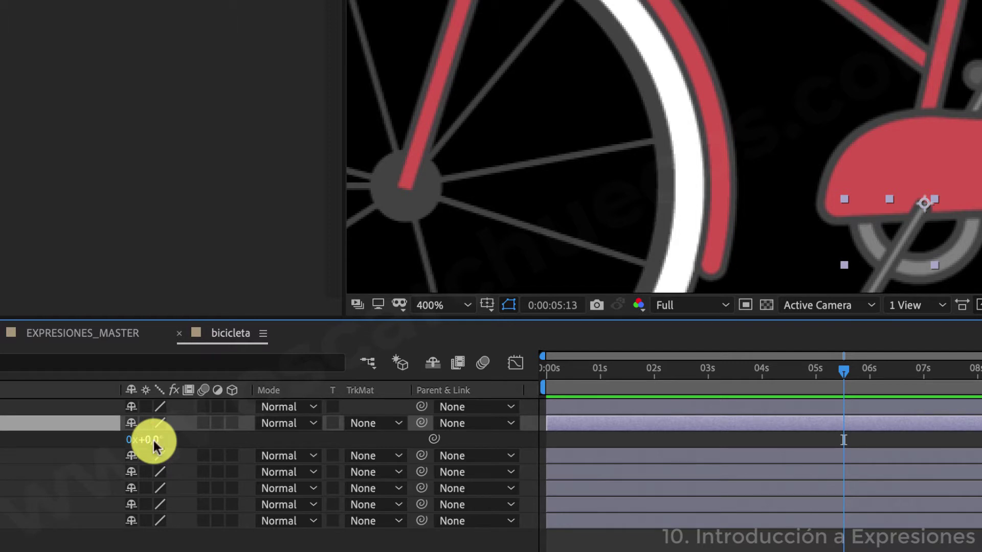
left_click(844, 370)
left_click_drag(827, 375, 510, 366)
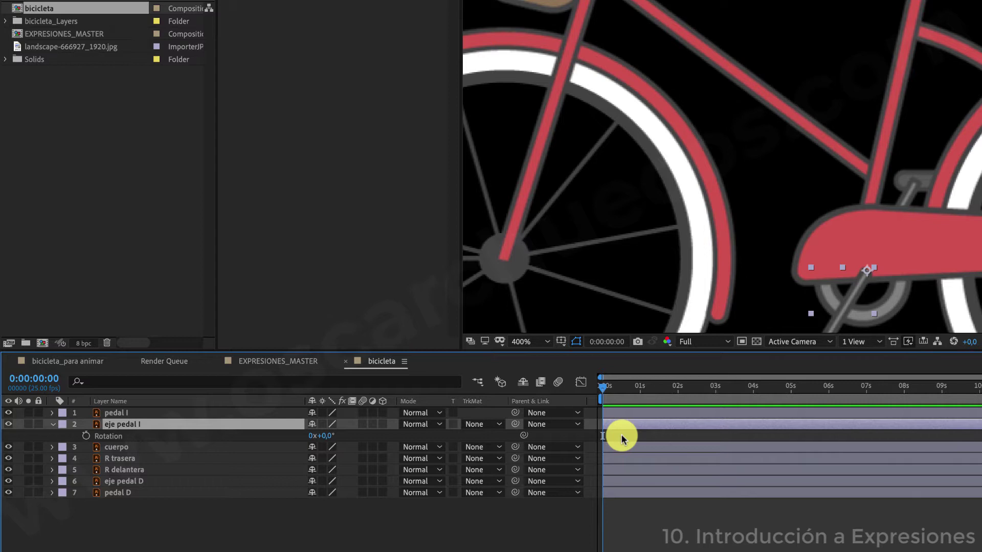
Add an expression to the Rotation of eje pedal I, replacing the default transform.rotation with time.
left_click(85, 437, "alt")
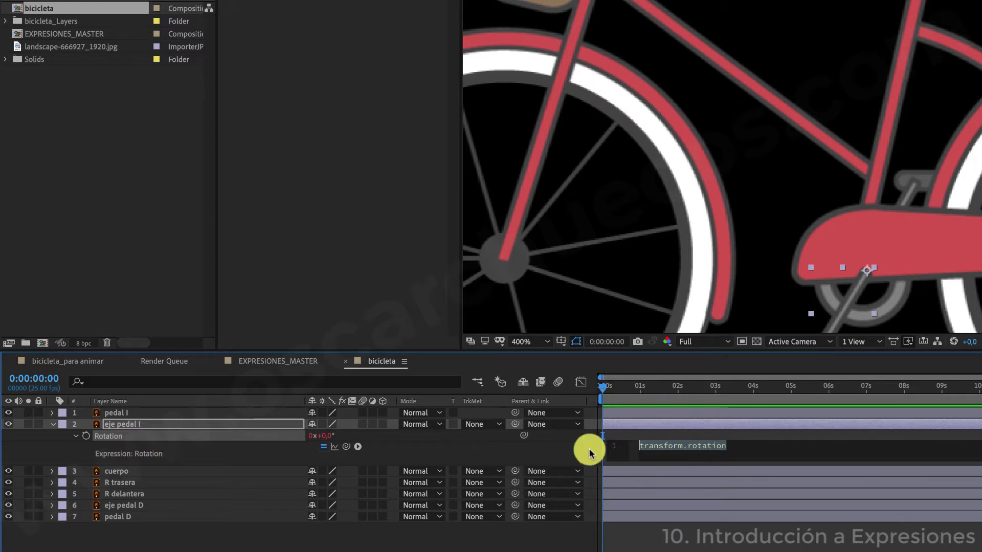
double_click(701, 447)
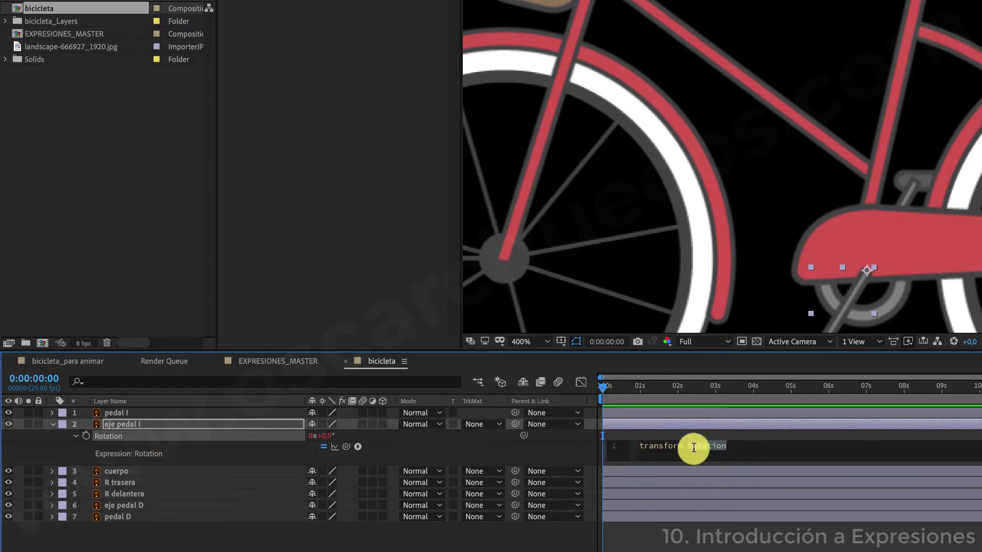
double_click(663, 445)
left_click(131, 450)
left_click(692, 494)
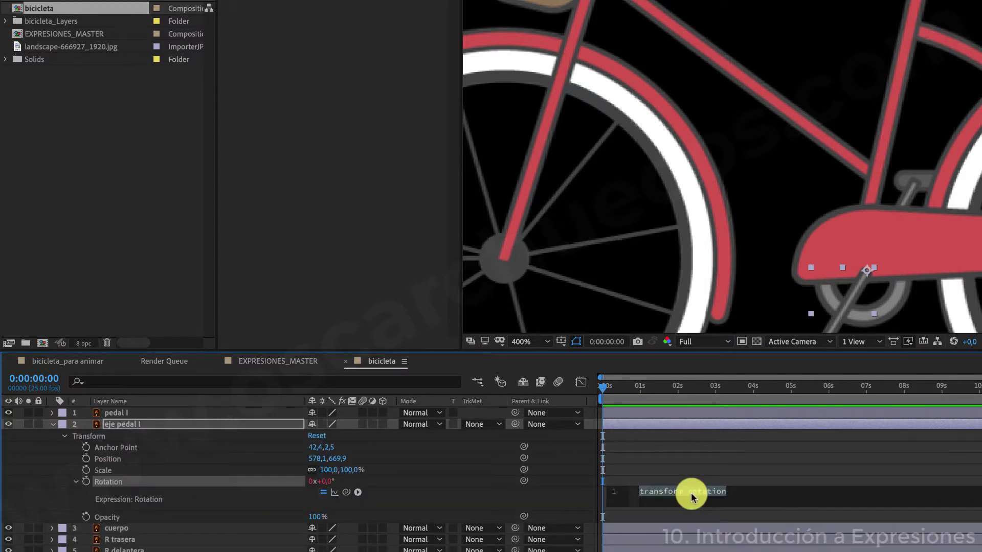
type("time")
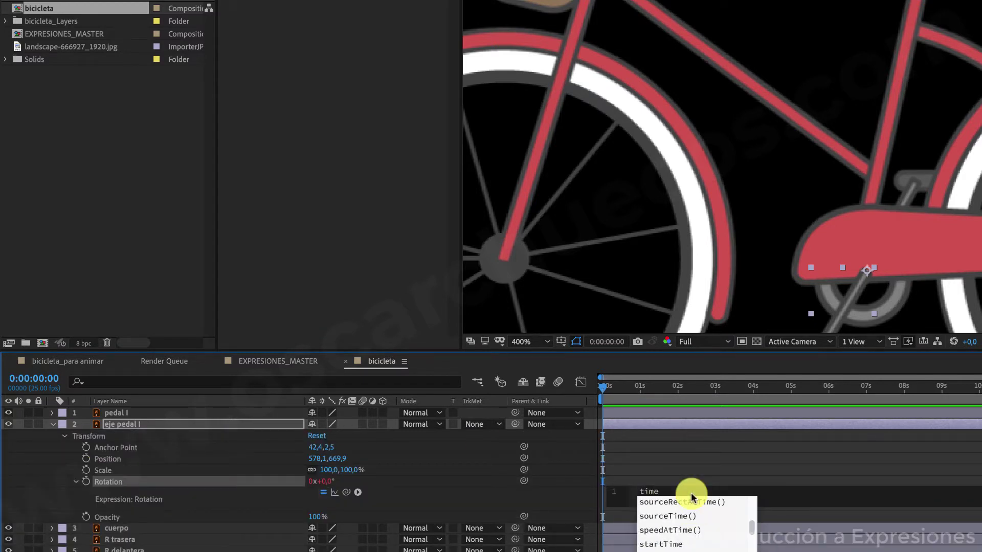
key("Escape")
left_click(688, 480)
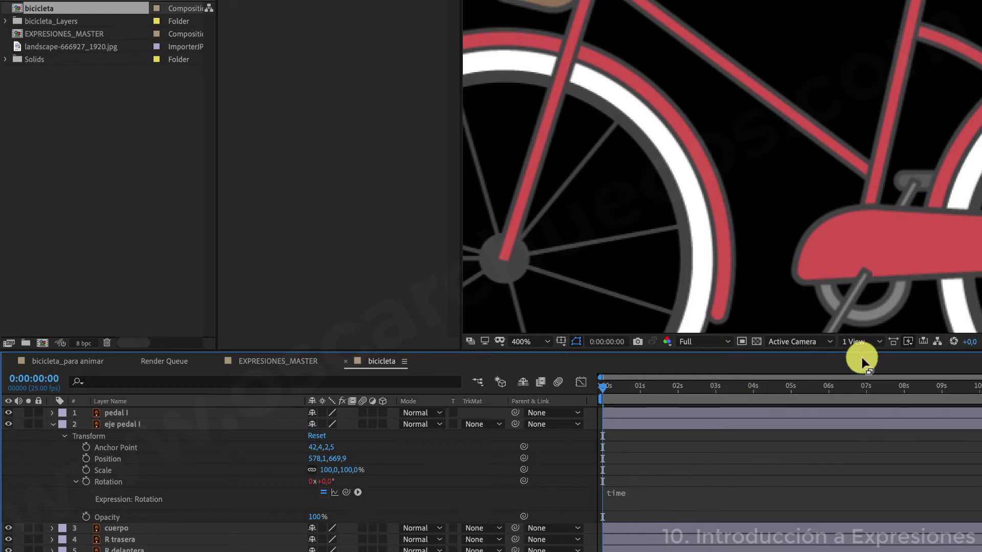
Preview the animation twice from the start, comparing the Rotation value of eje pedal I with the elapsed time.
key("space")
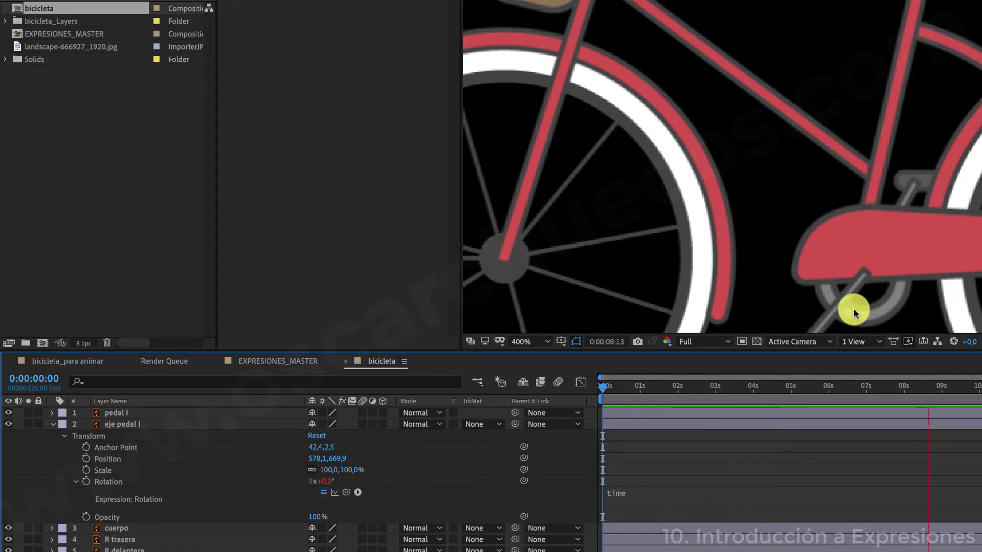
key("space")
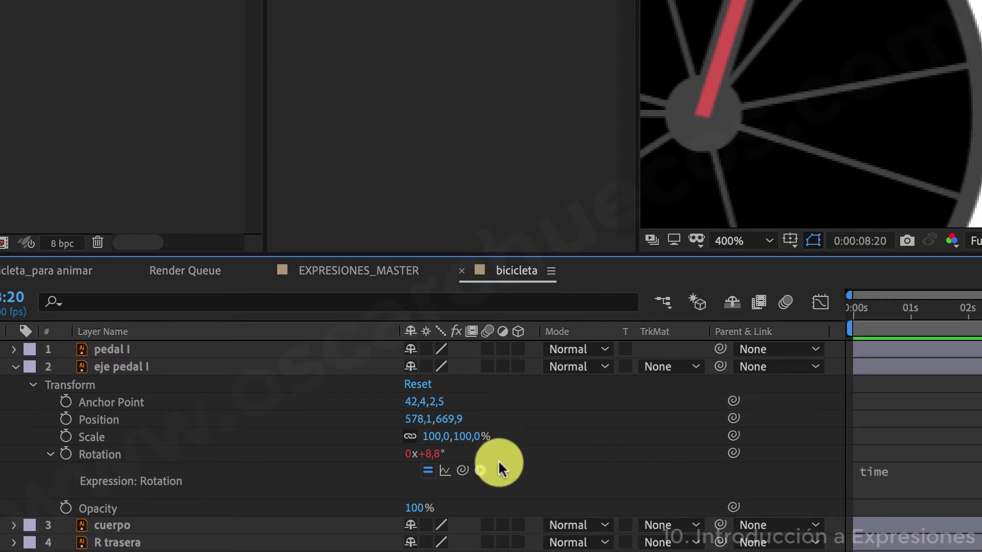
left_click(427, 466)
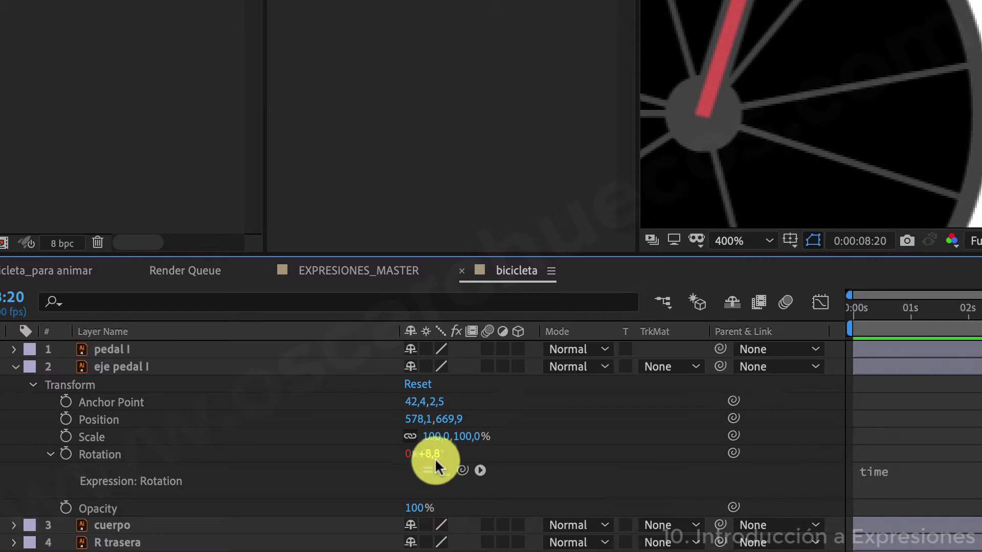
left_click_drag(438, 455, 434, 460)
key("Home")
left_click(680, 336)
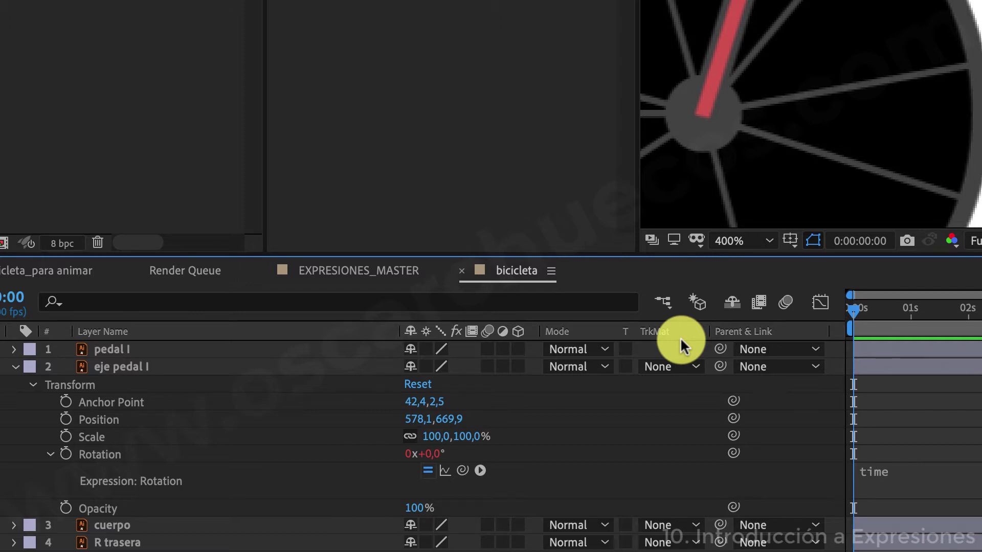
key("space")
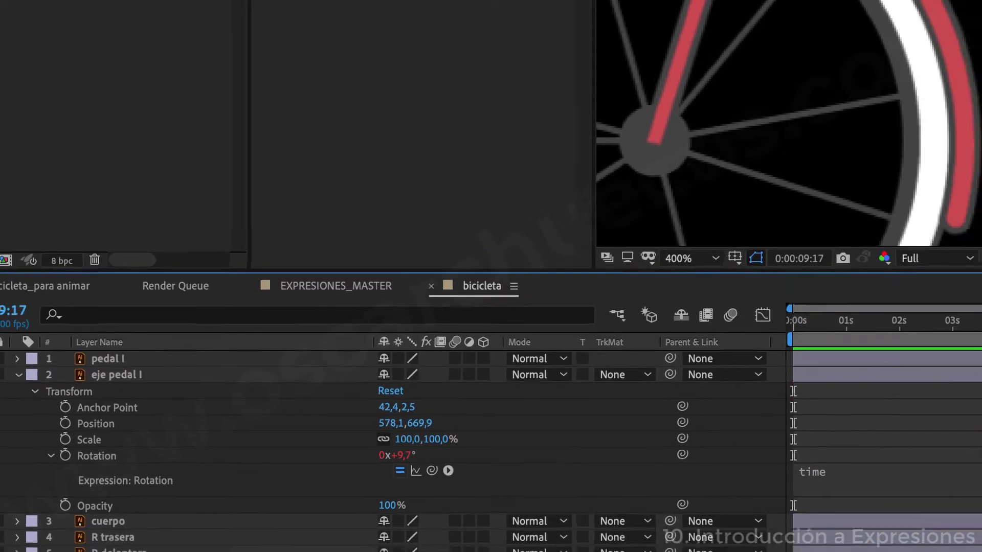
left_click(772, 318)
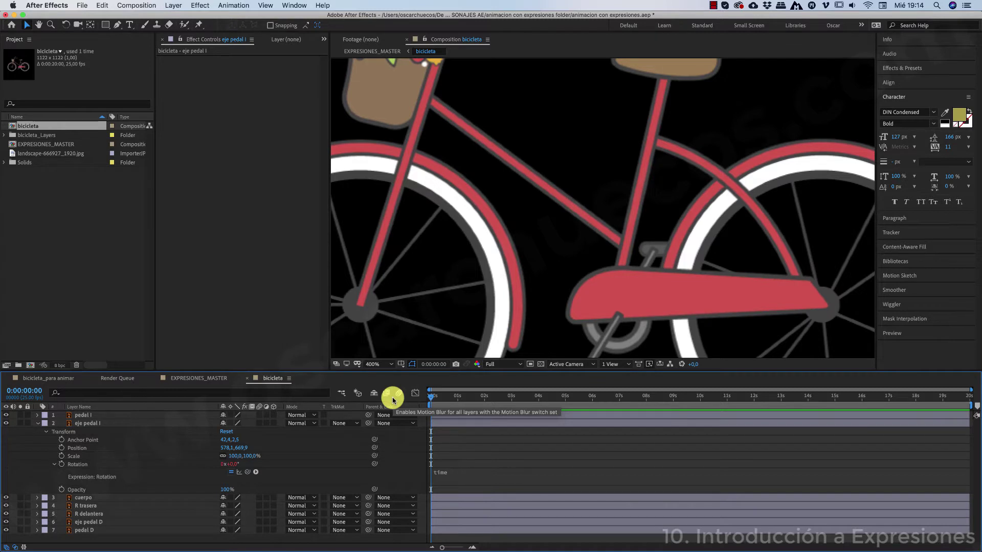
Change the Rotation expression of eje pedal I to time*100.
left_click(448, 476)
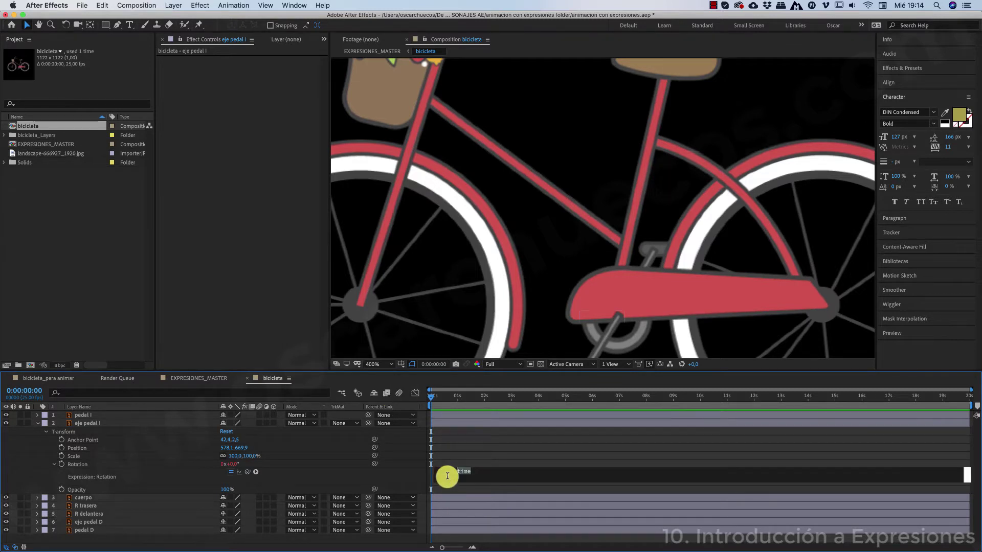
left_click(478, 471)
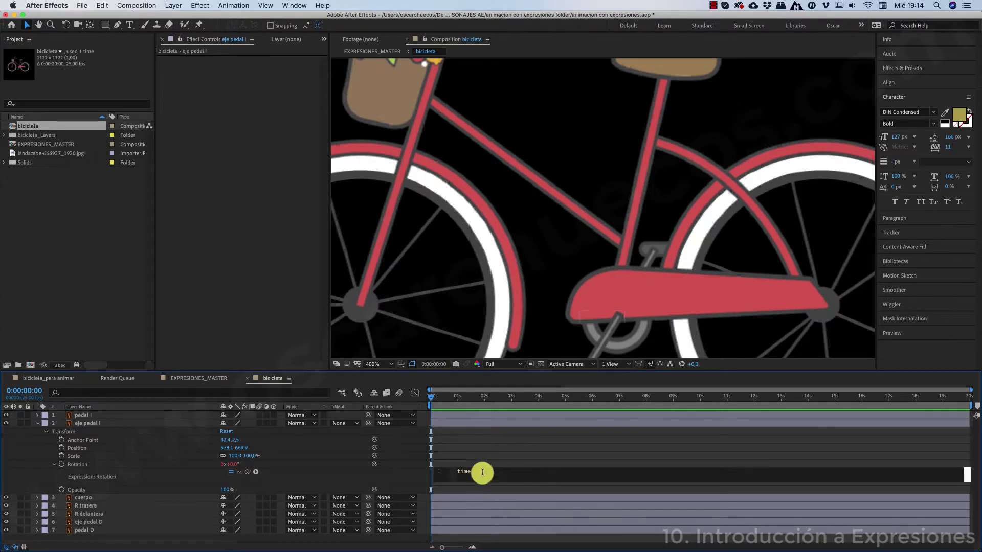
left_click_drag(482, 471, 430, 457)
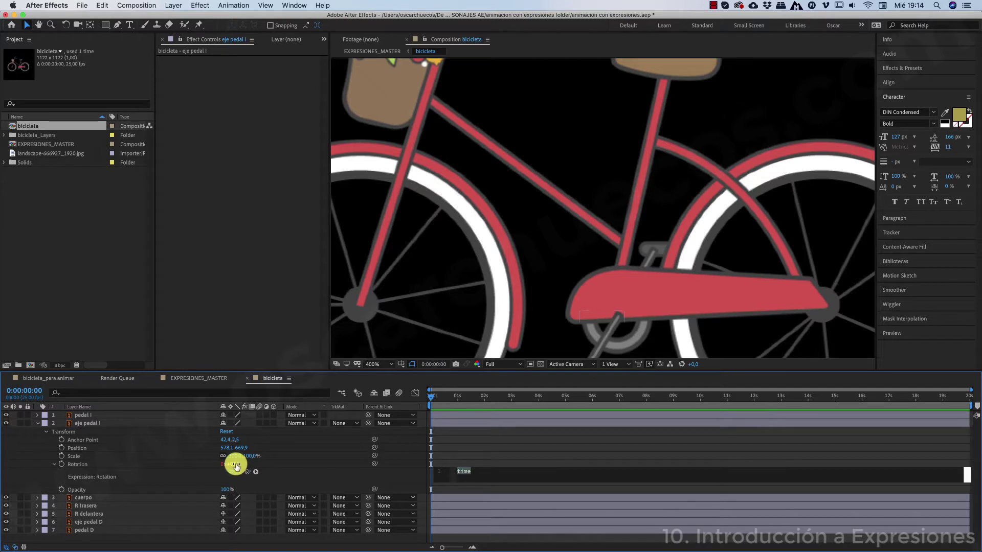
left_click(483, 474)
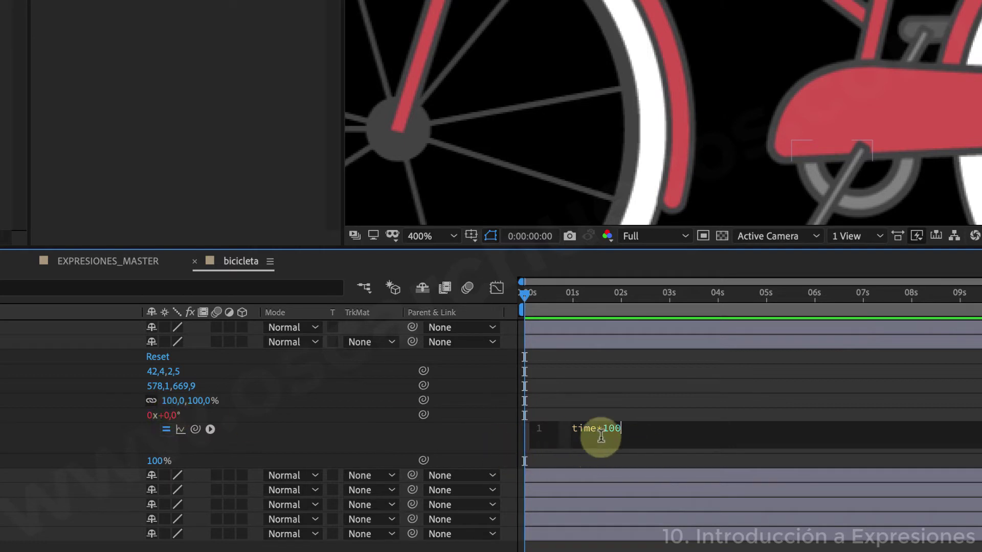
Preview the crank's rotation from the start and check the Rotation value of eje pedal I at 0:00:01:00.
left_click(521, 295)
key("space")
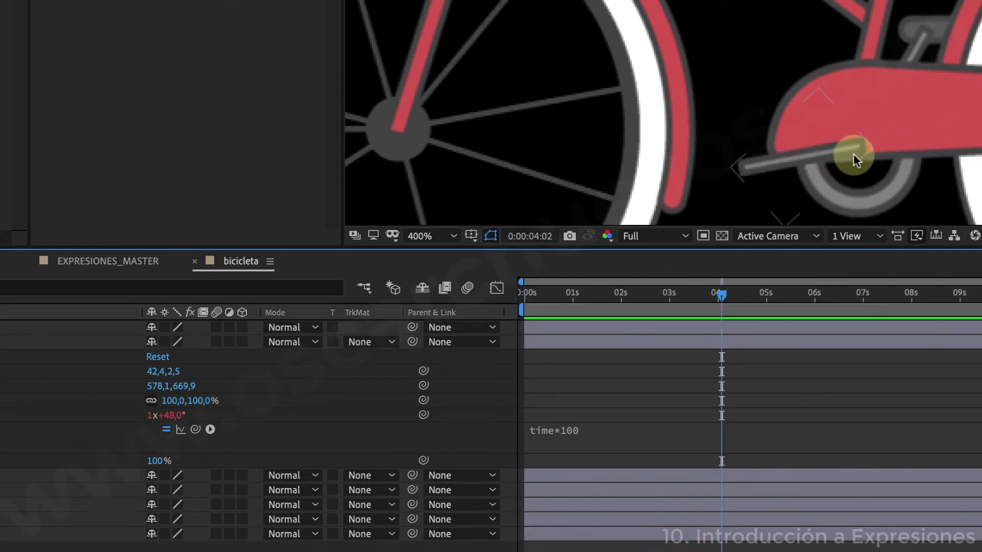
left_click_drag(545, 294, 573, 296)
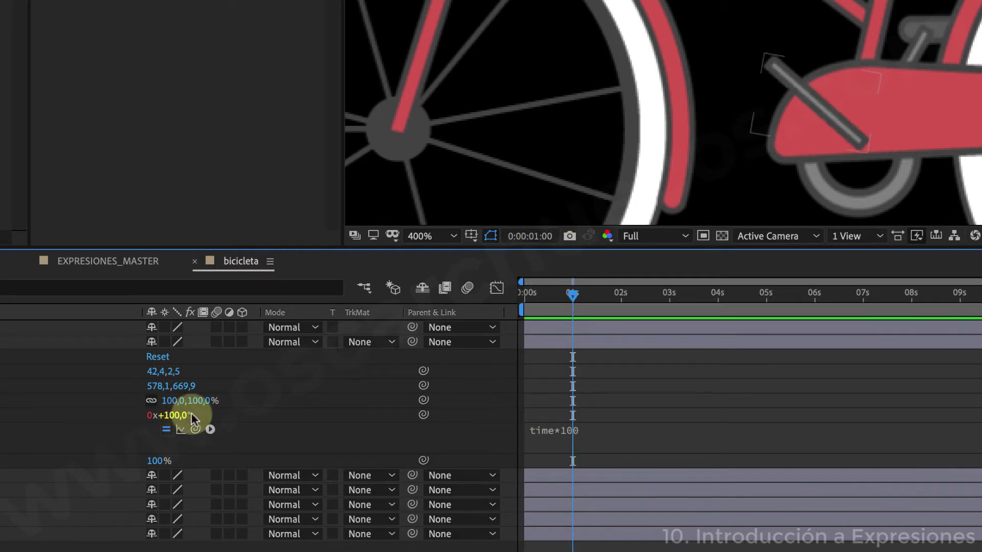
left_click_drag(573, 293, 517, 289)
key("space")
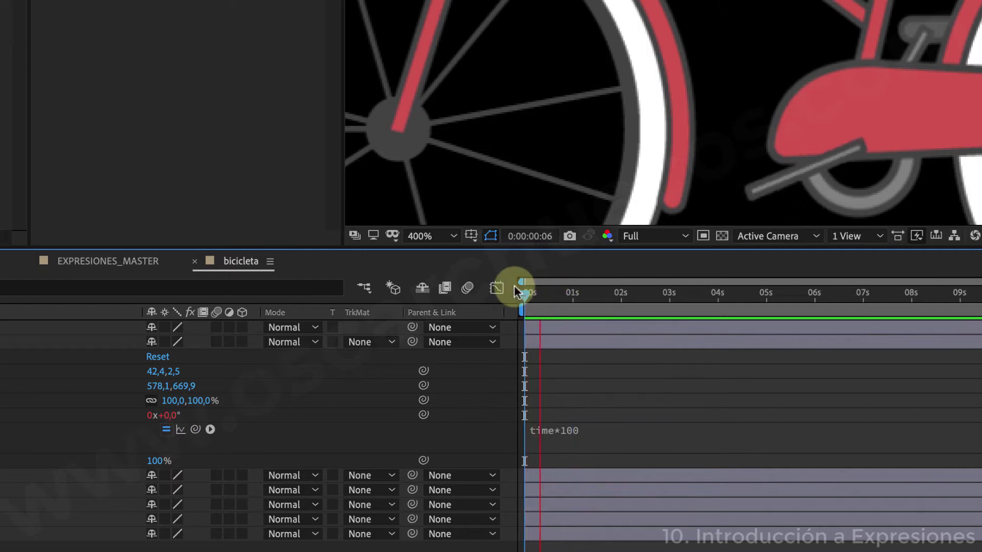
key("space")
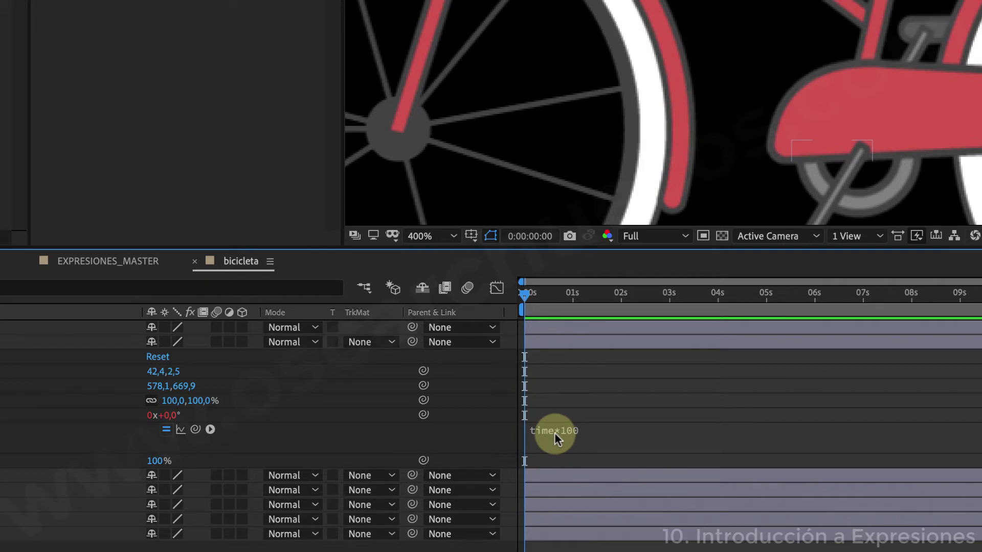
Replay the animation with more of the bicycle in view, checking the crank's turning direction, and return the playhead to 0:00:00:00.
left_click_drag(537, 290, 512, 300)
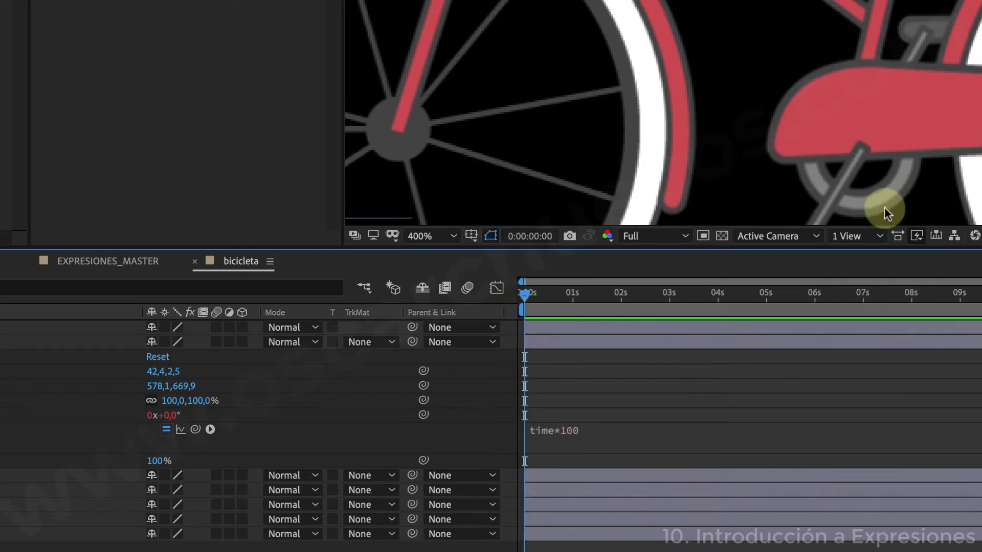
left_click(936, 148)
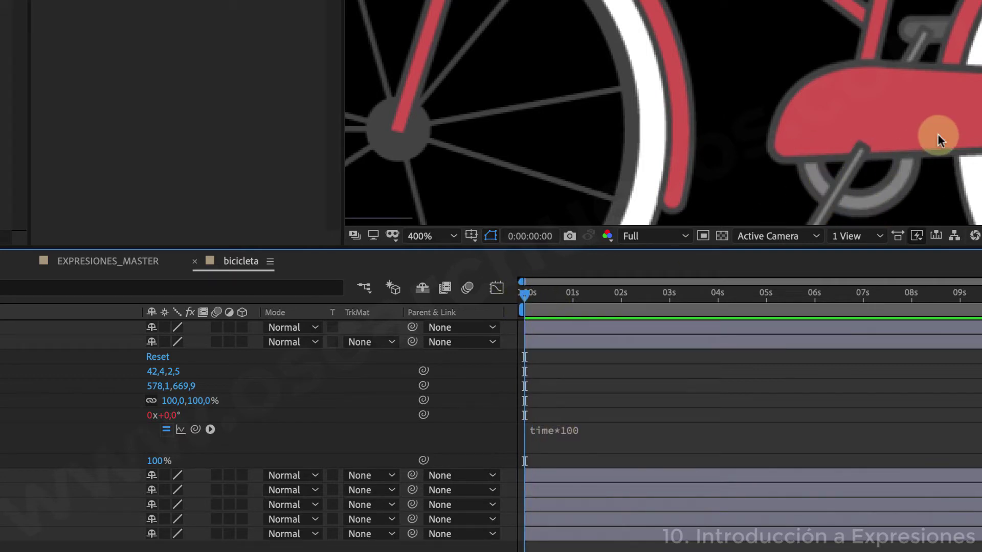
key("space")
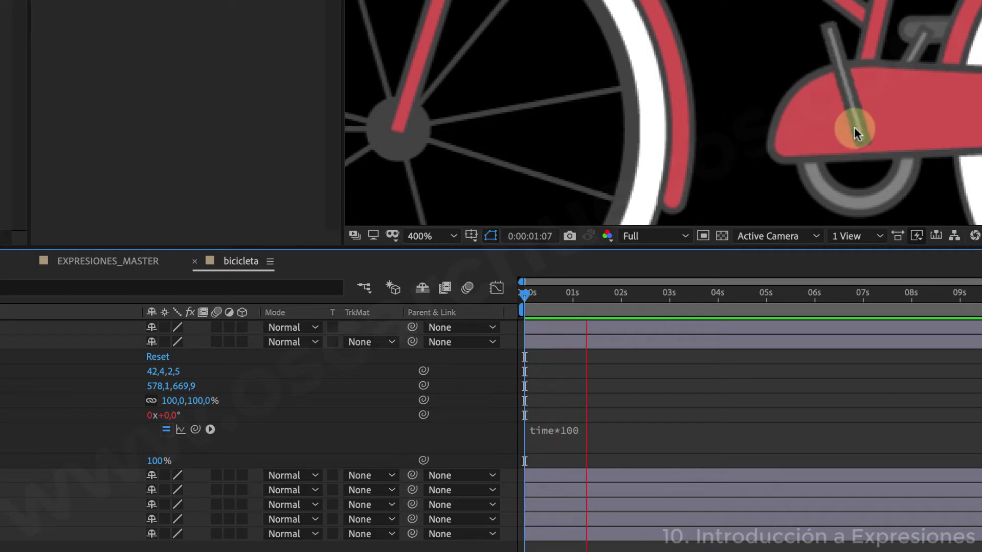
scroll(854, 127, "down", 2)
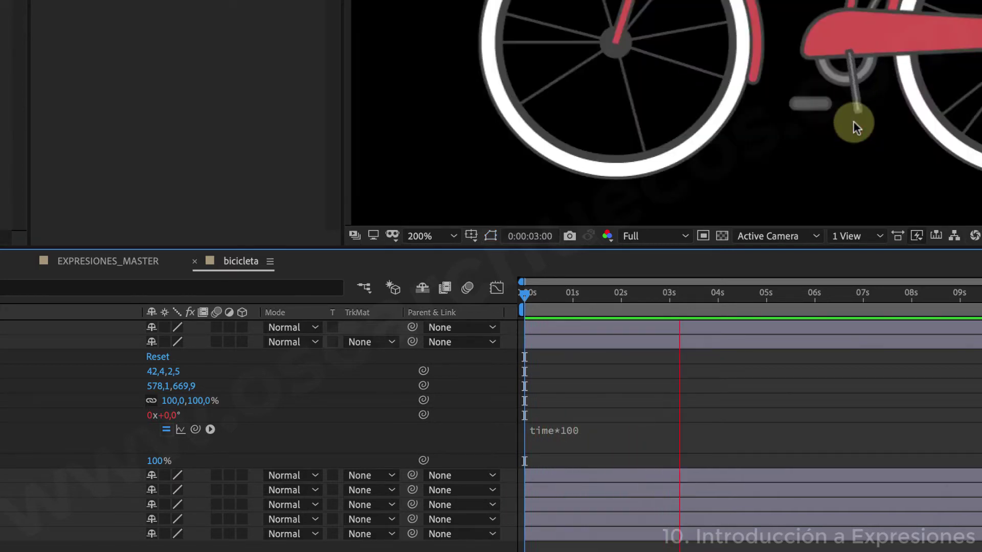
key("space")
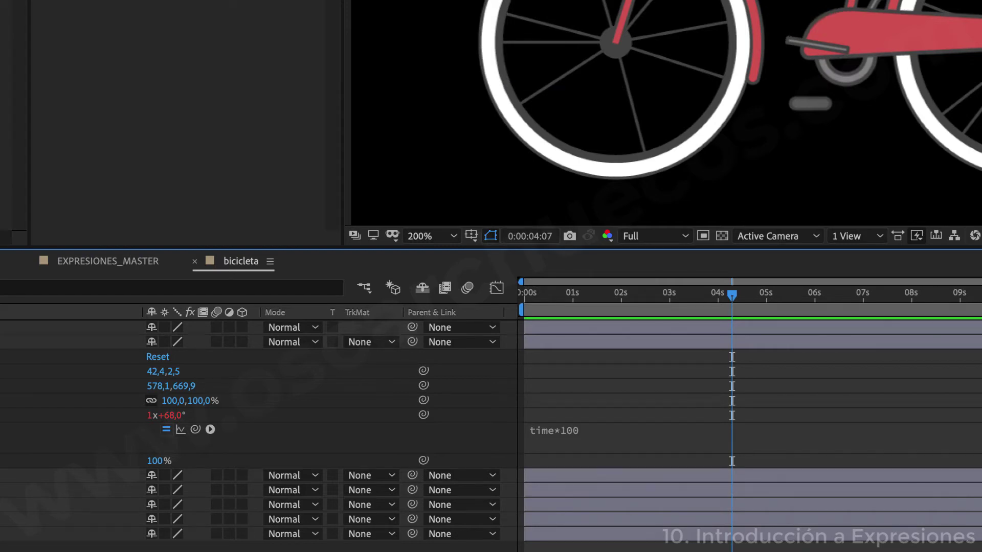
left_click_drag(730, 296, 524, 295)
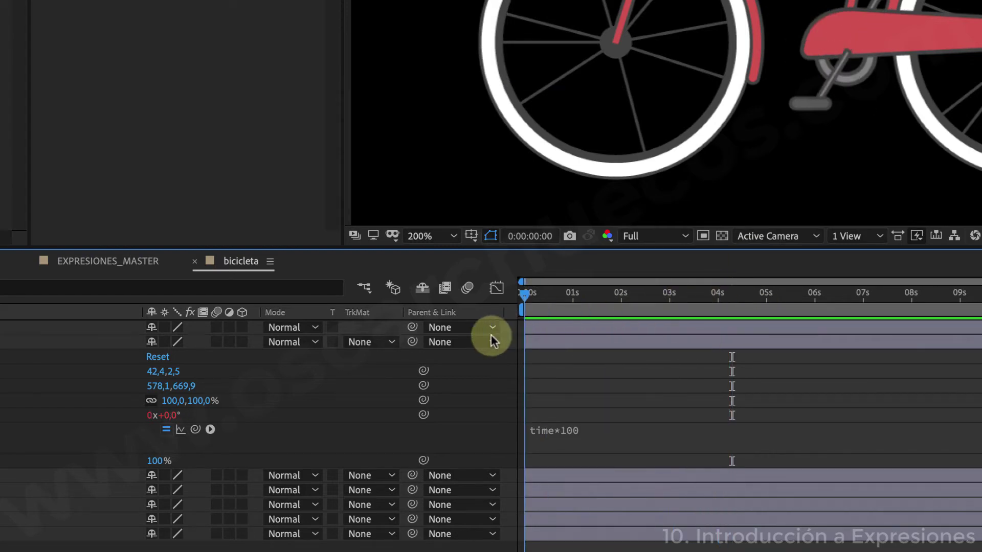
Reverse the crank's rotation by changing the Rotation expression of eje pedal I to time*-100.
left_click(570, 431)
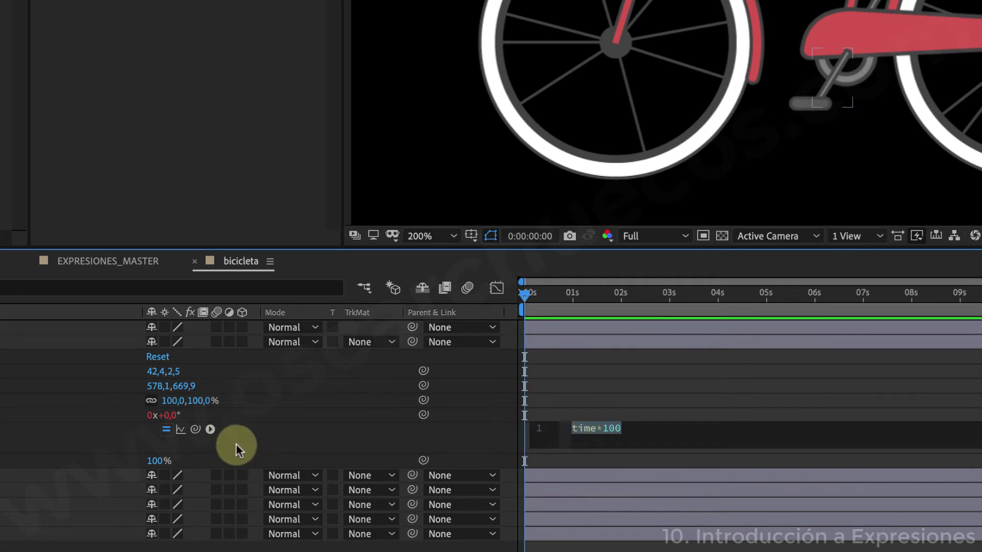
mouse_move(160, 417)
left_mouse_down()
mouse_move(169, 421)
mouse_move(159, 419)
left_mouse_up()
left_click(649, 426)
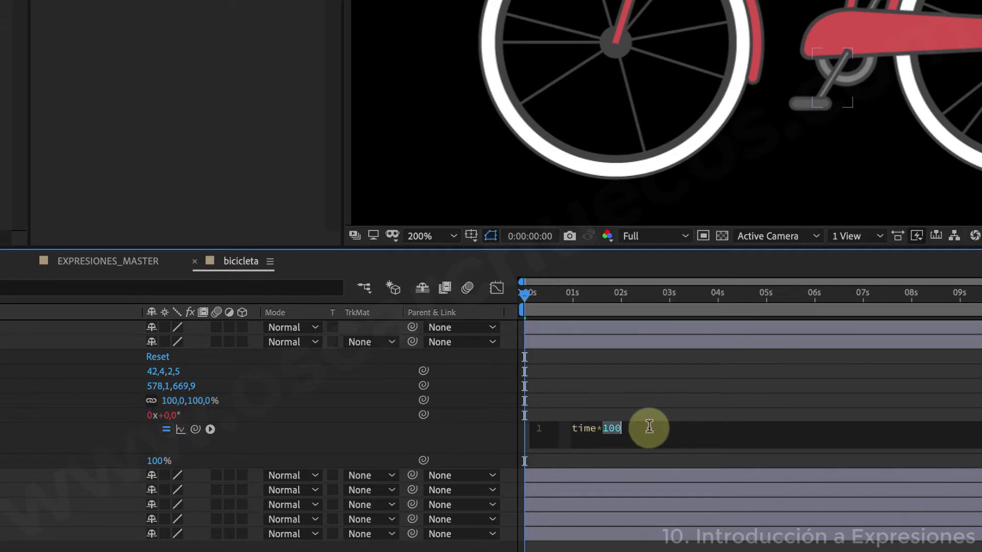
left_click(625, 428)
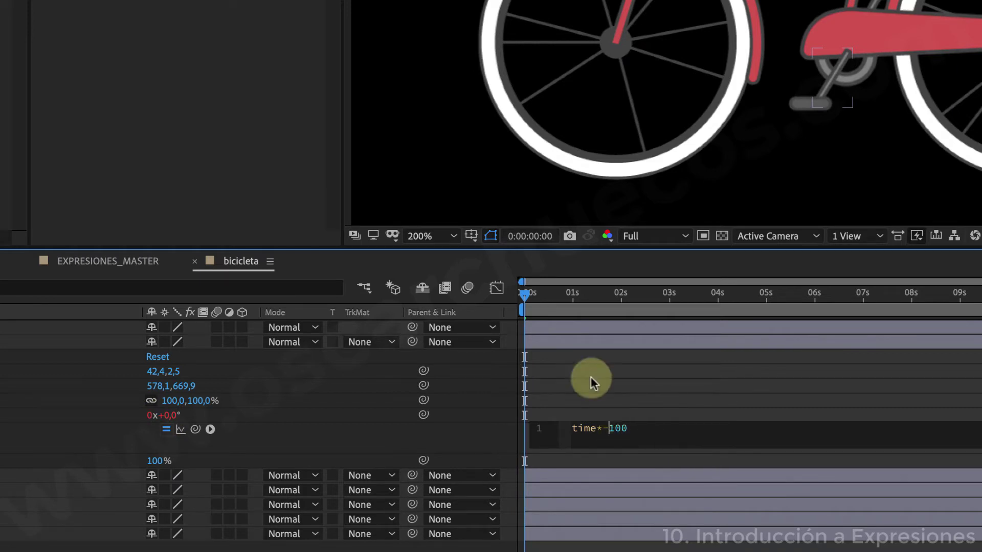
Preview the reversed crank rotation, check the Rotation value of eje pedal I at 0:00:00:09 and return the playhead to 0:00:00:00.
left_click(522, 296)
key("space")
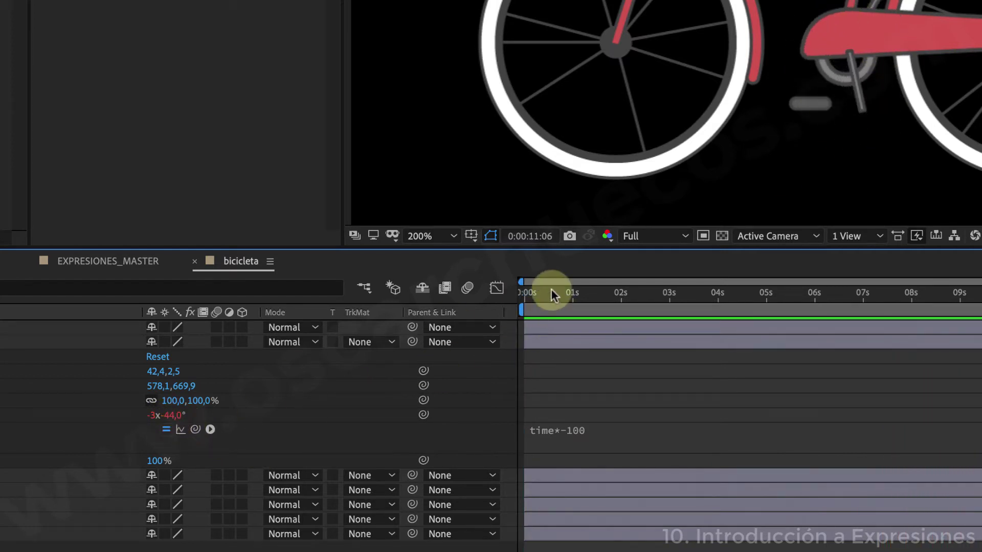
mouse_move(551, 290)
left_mouse_down()
mouse_move(531, 296)
mouse_move(542, 295)
left_mouse_up()
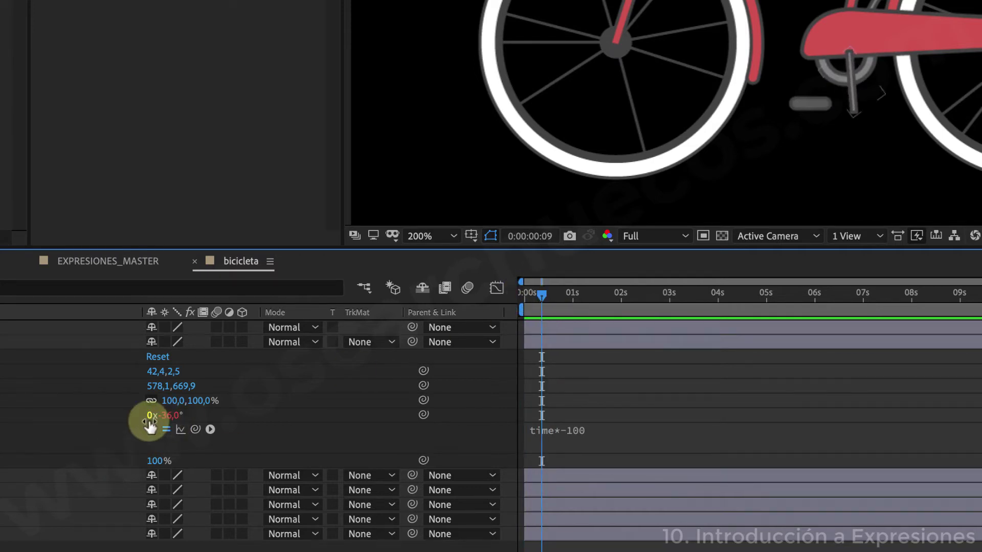
left_click(837, 115)
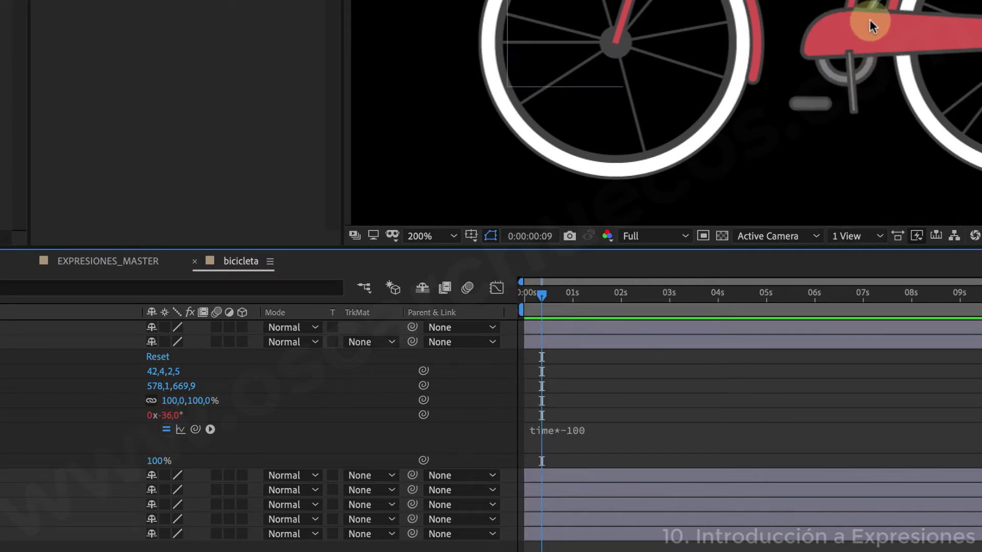
left_click(851, 106)
left_click(854, 21)
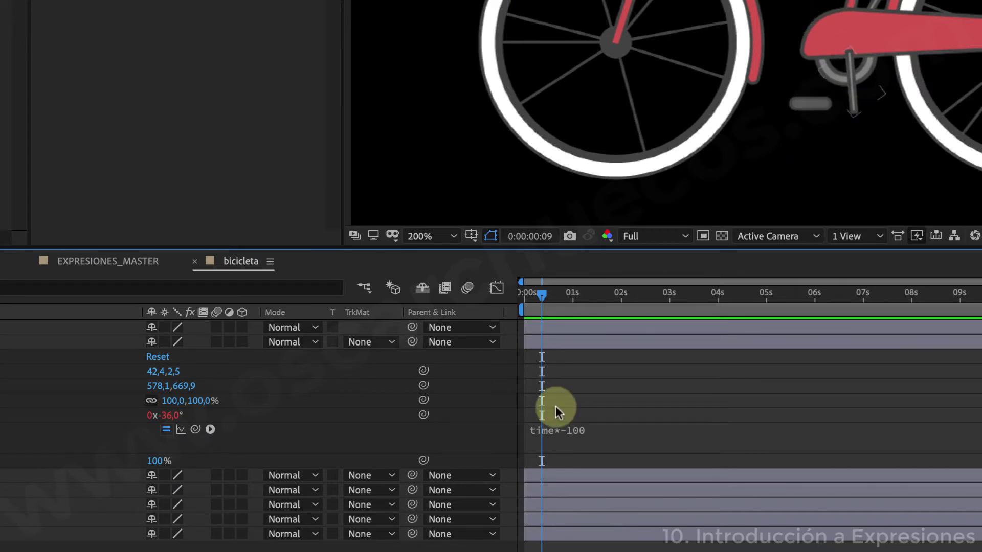
left_click(536, 293)
left_click(588, 430)
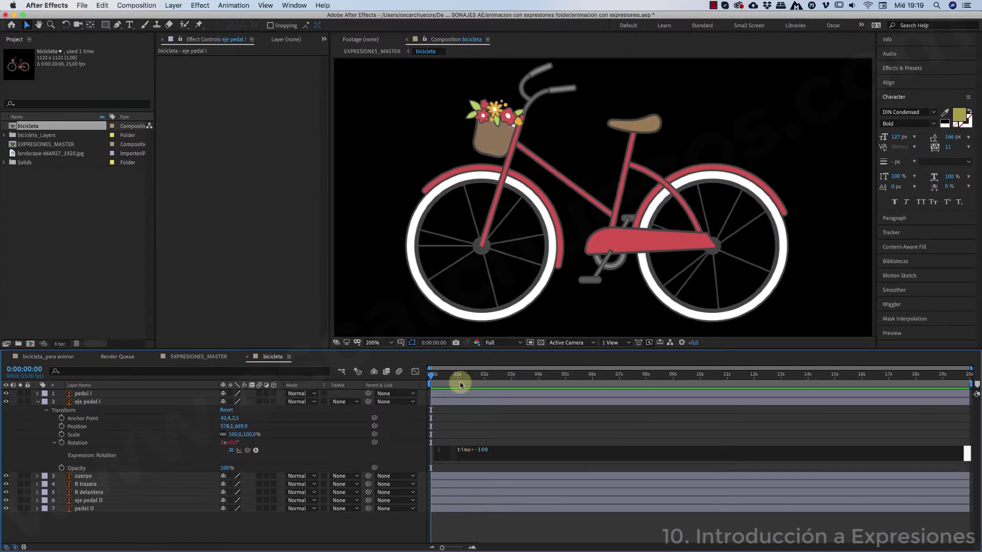
left_click_drag(452, 374, 430, 387)
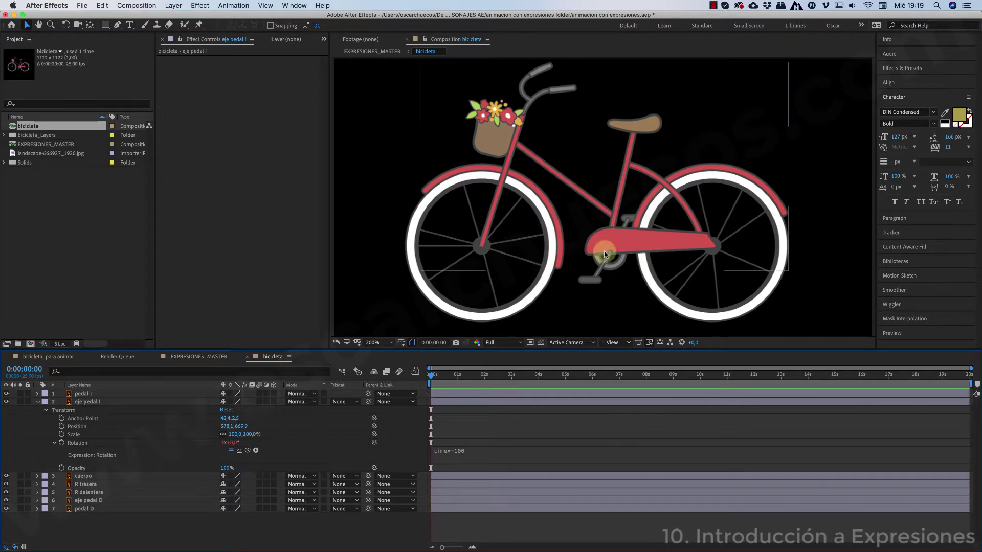
mouse_move(439, 381)
left_mouse_down()
mouse_move(511, 385)
mouse_move(432, 383)
left_mouse_up()
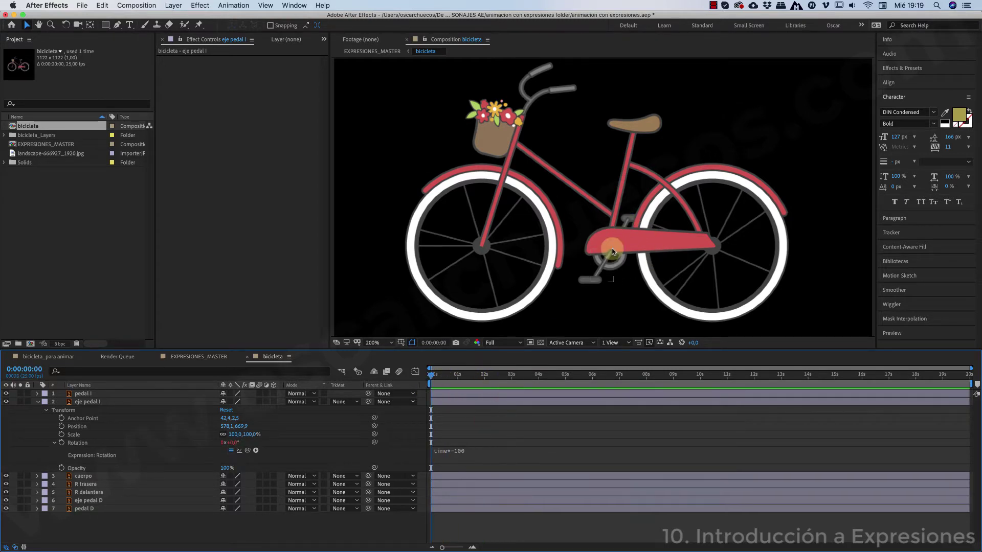
Reveal the Rotation of eje pedal D, add an expression to it and enlarge the timeline area for editing.
left_click(98, 500)
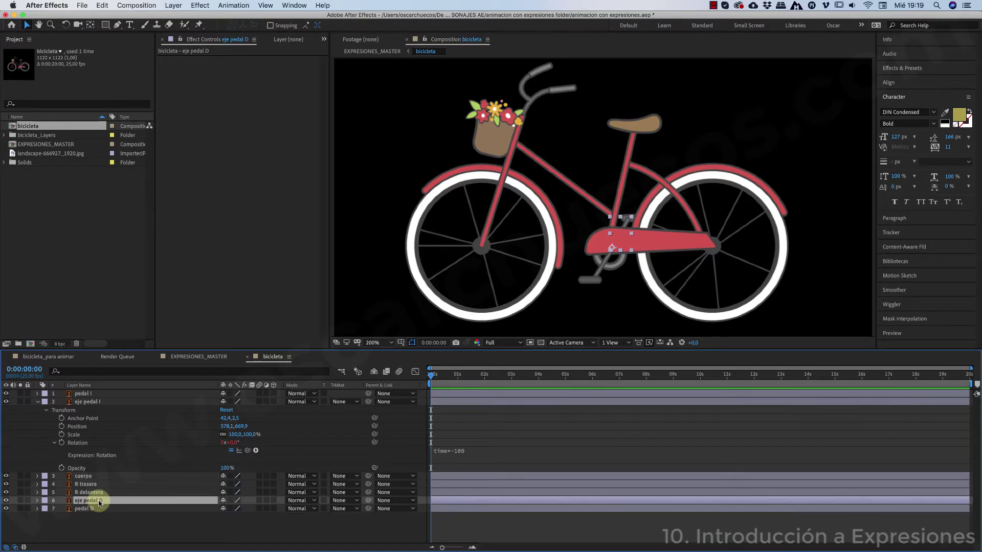
key("r")
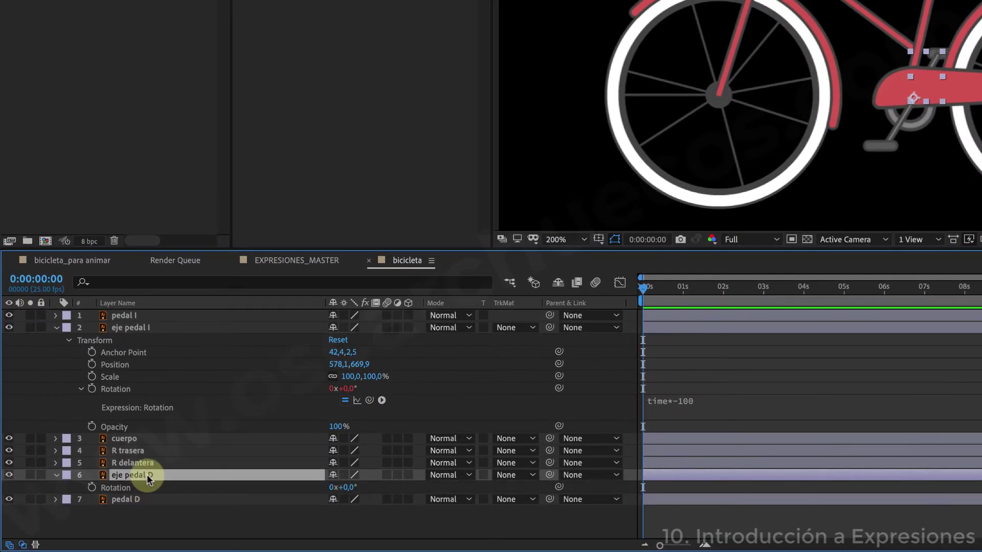
left_click(92, 487, "alt")
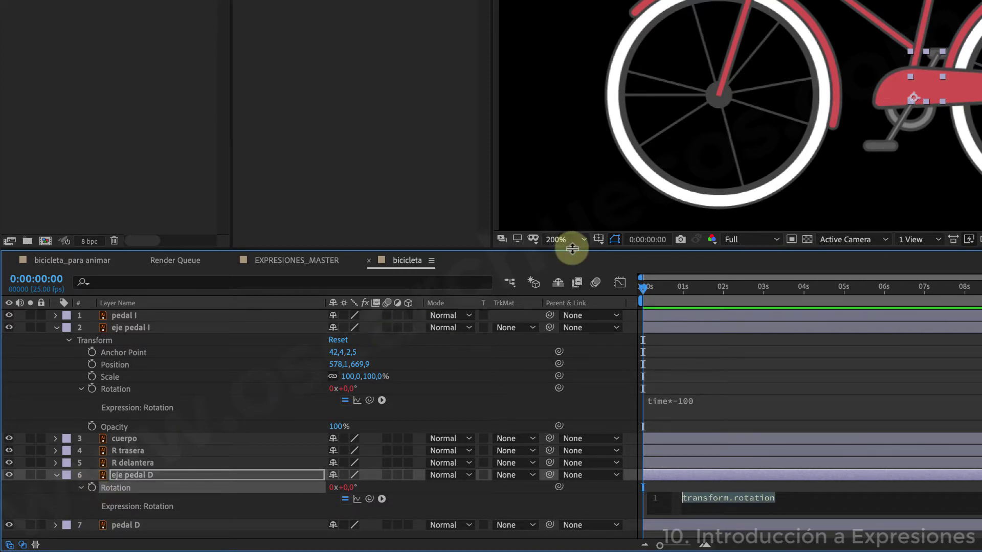
left_click_drag(574, 248, 578, 193)
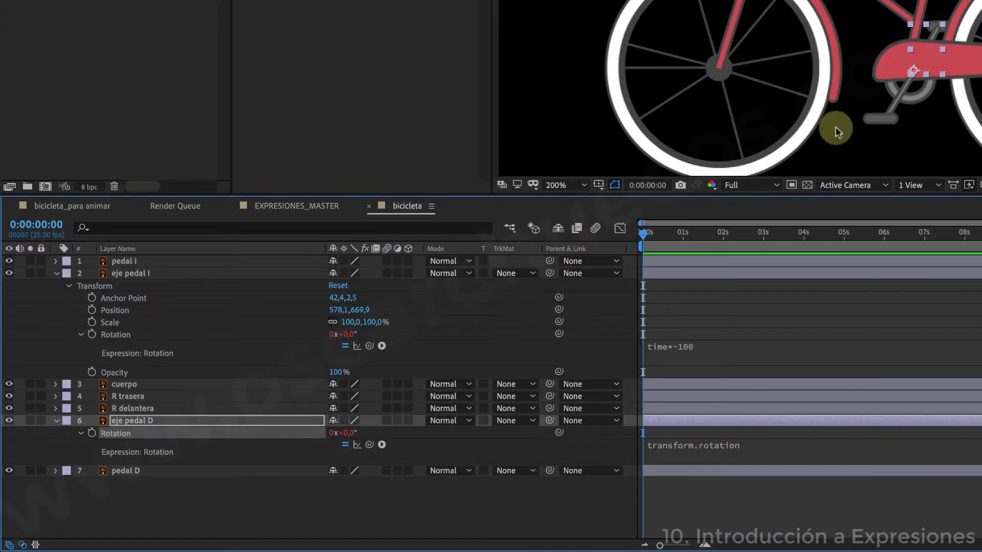
left_click(702, 446)
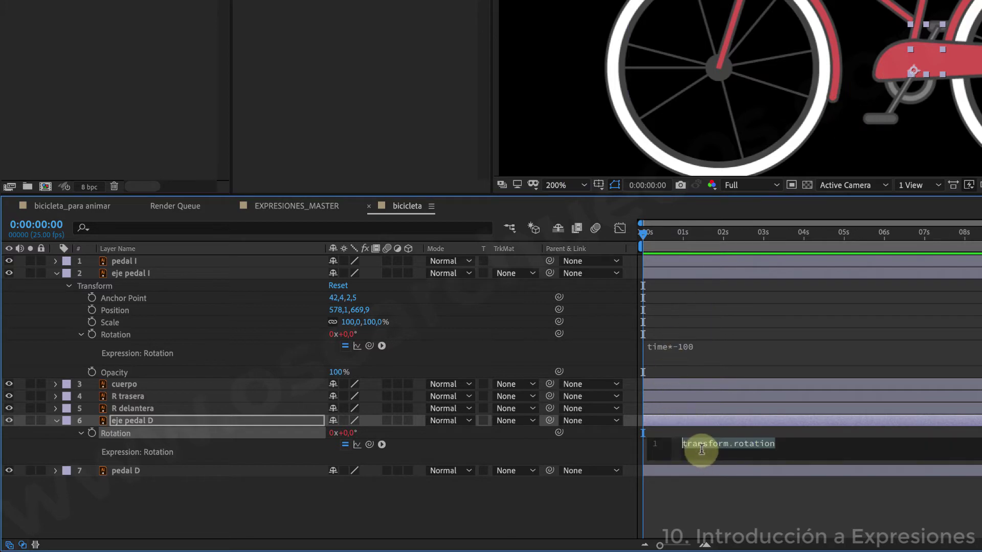
Copy time*-100 from the Rotation expression of eje pedal I into that of eje pedal D and preview both cranks.
left_click(673, 344)
key("ctrl+c")
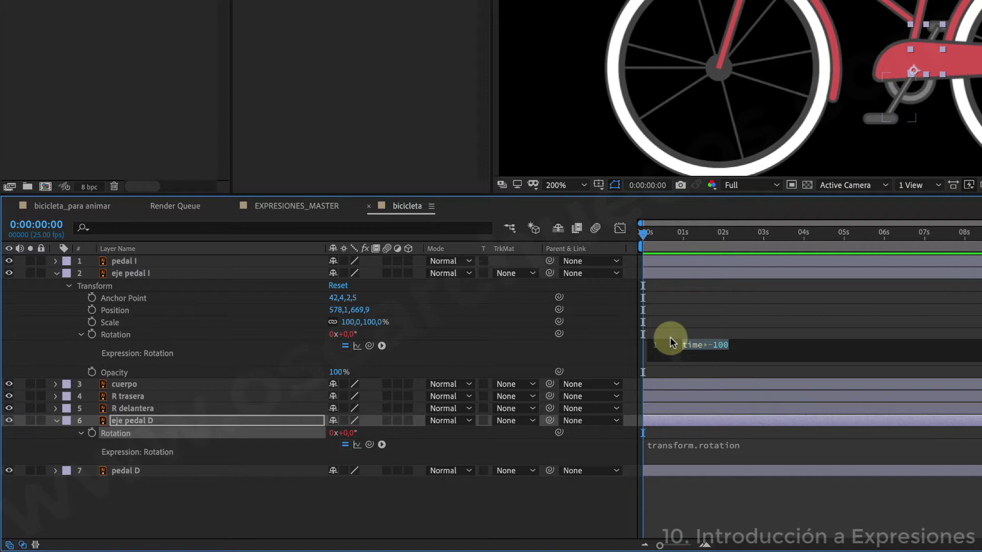
left_click(697, 446)
key("ctrl+v")
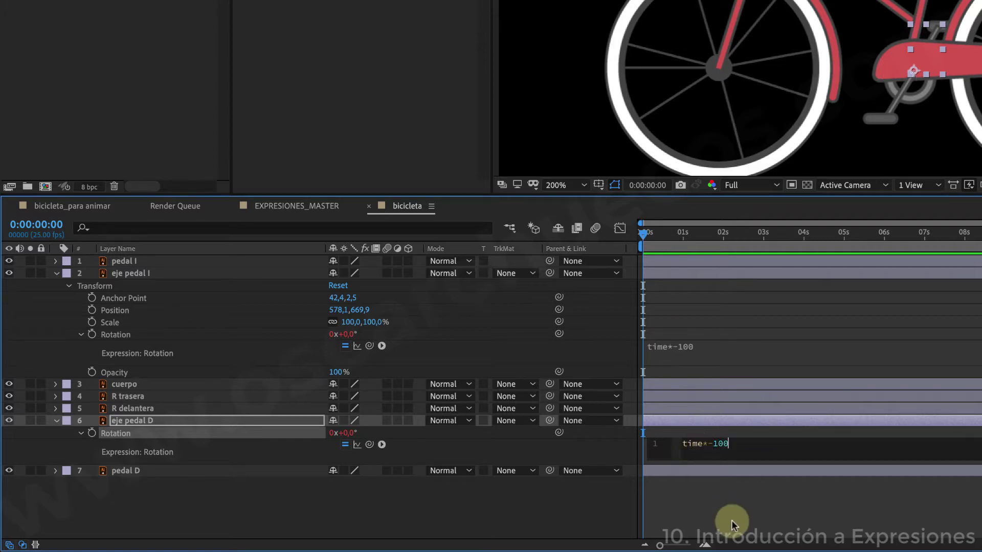
left_click(731, 520)
key("space")
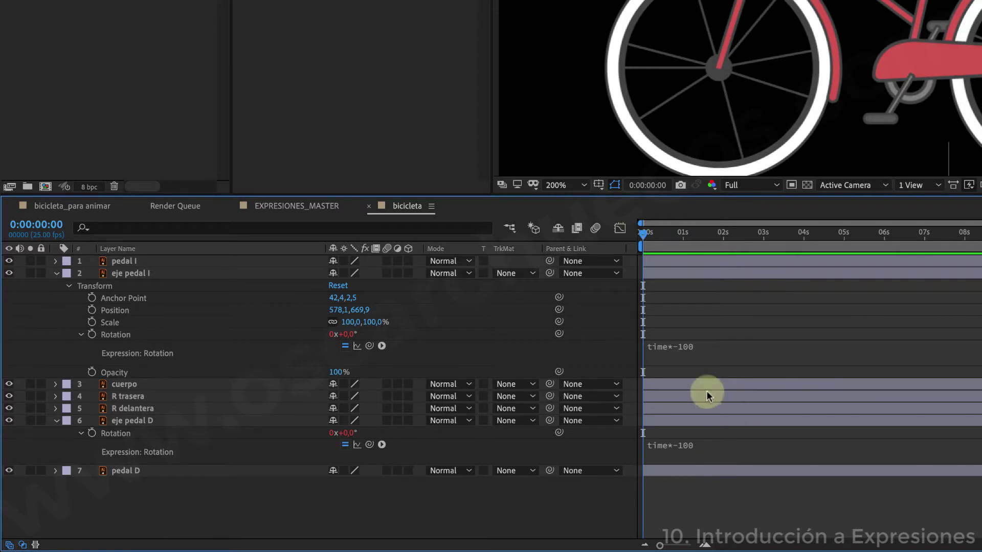
Set the Rotation expression of eje pedal I to time*-250 and preview the crank's faster rotation.
left_click(688, 348)
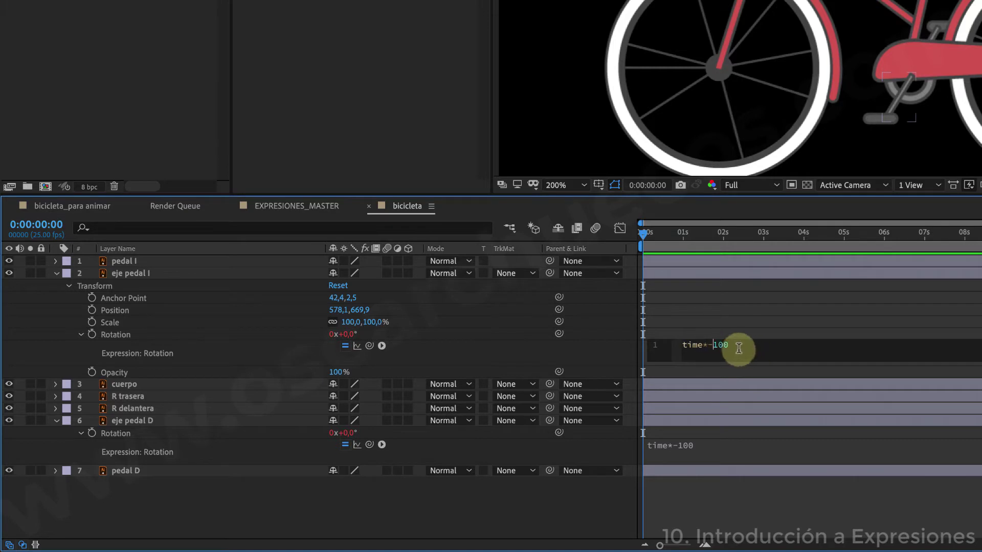
left_click(718, 346)
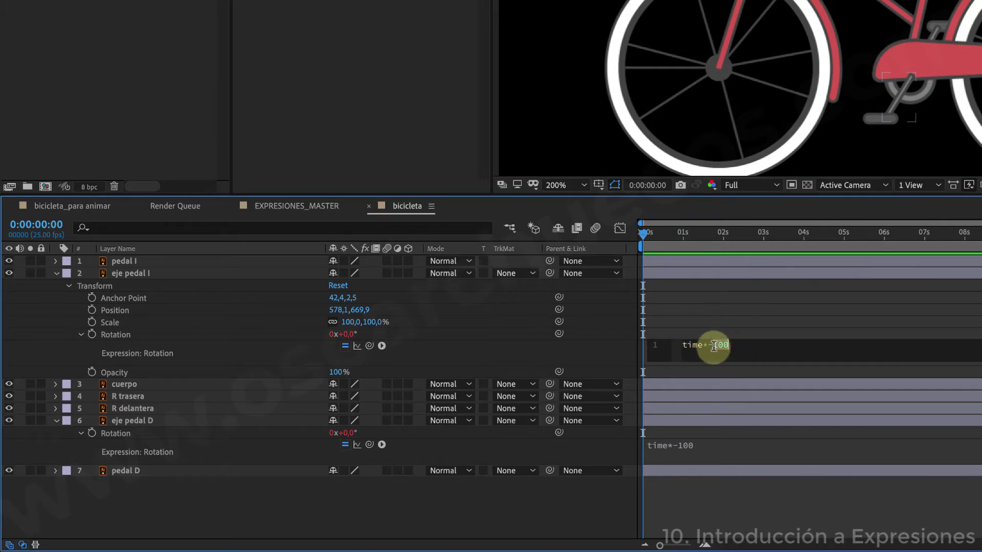
key("ctrl+a")
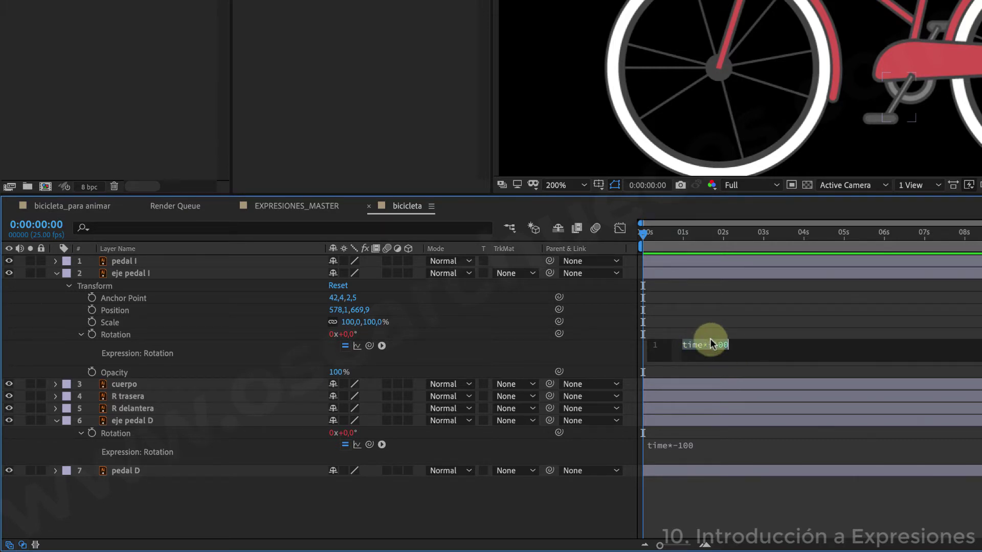
type("time*-250")
left_click(716, 499)
key("space")
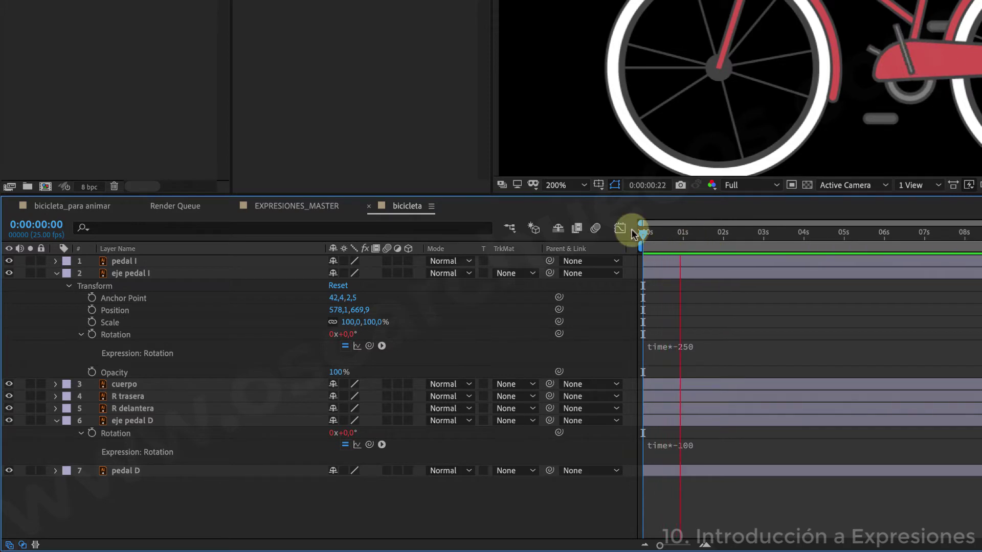
key("space")
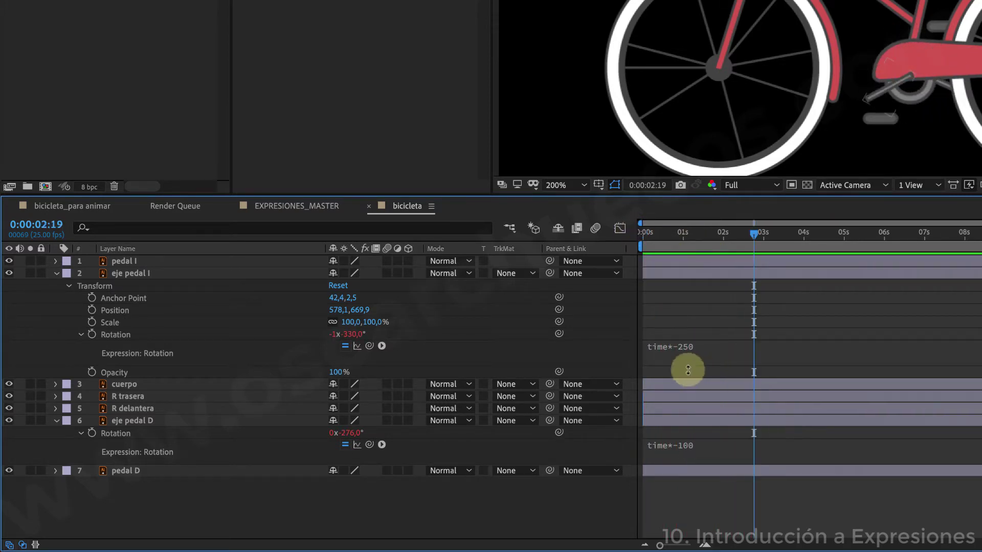
Set the Rotation expression of eje pedal D to time*-250 and preview both cranks from the start.
left_click(681, 346)
left_click(689, 448)
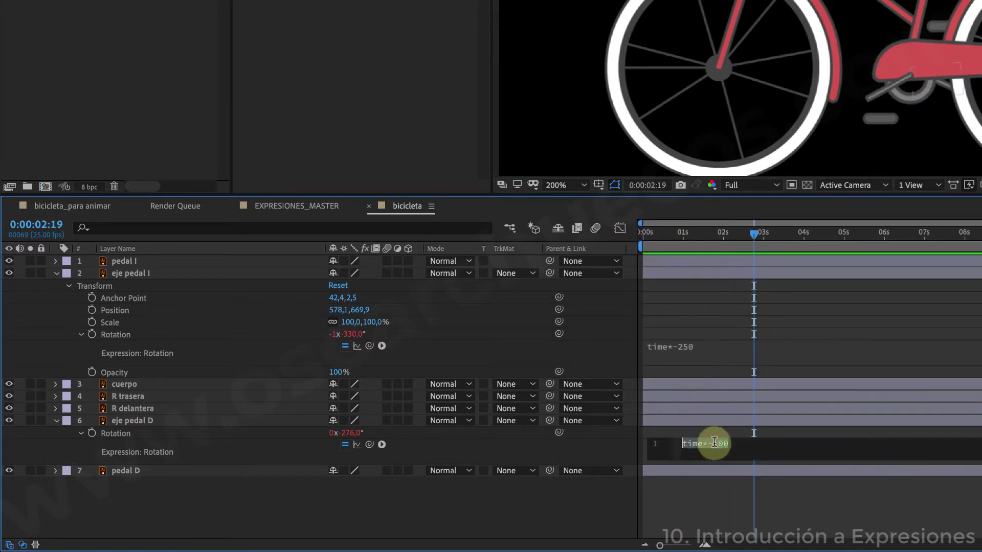
left_click(714, 444)
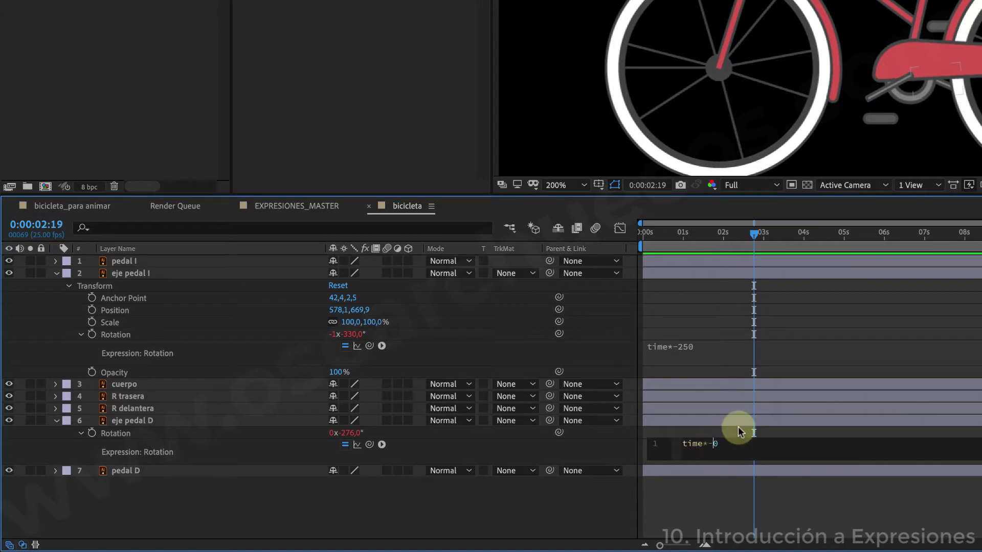
type("5")
left_click(732, 512)
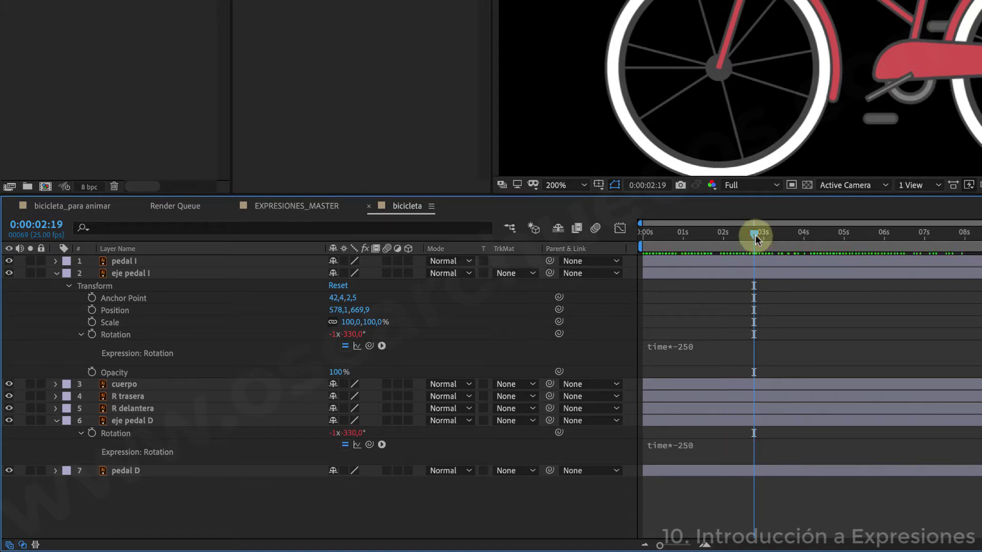
key("space")
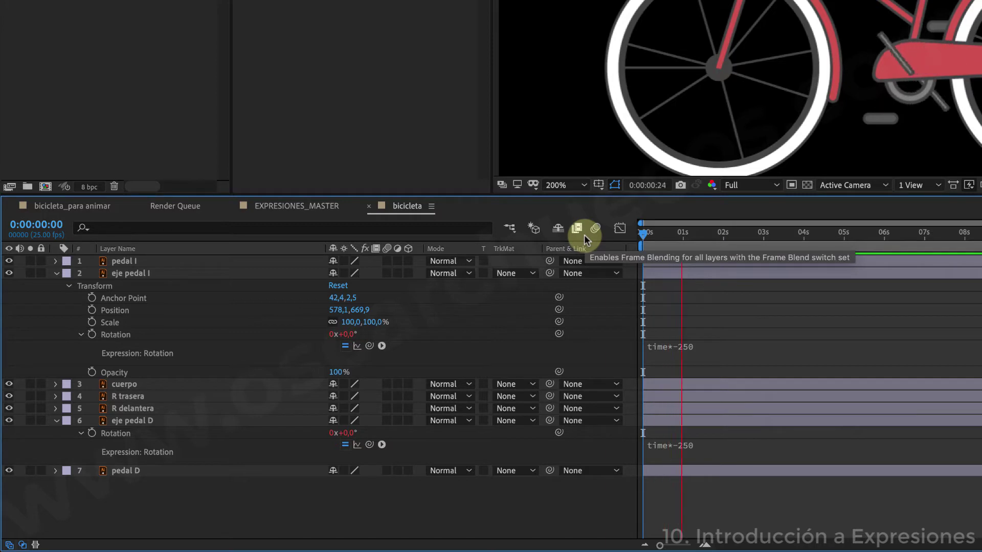
key("space")
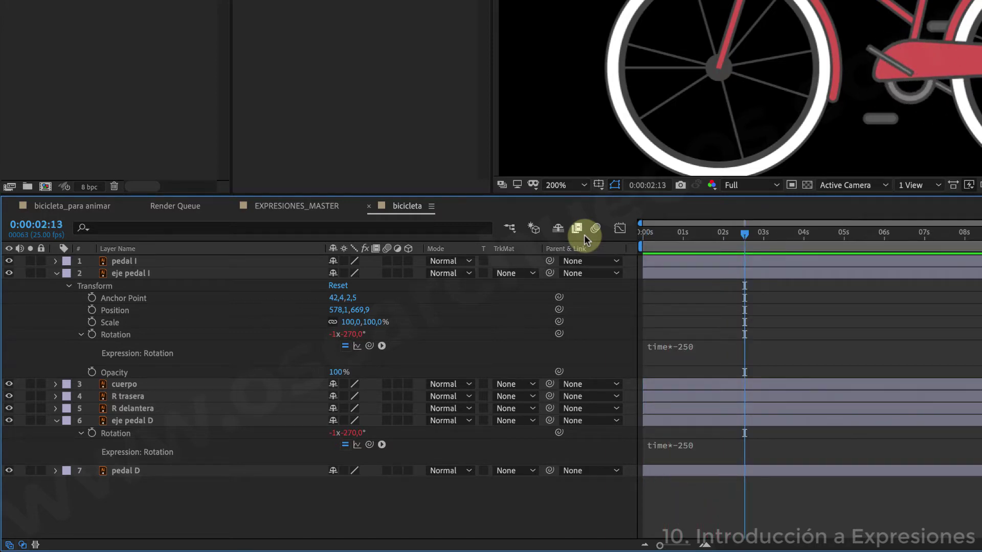
Compare the Rotation expressions of both cranks and clear the one on eje pedal D.
left_click(688, 346)
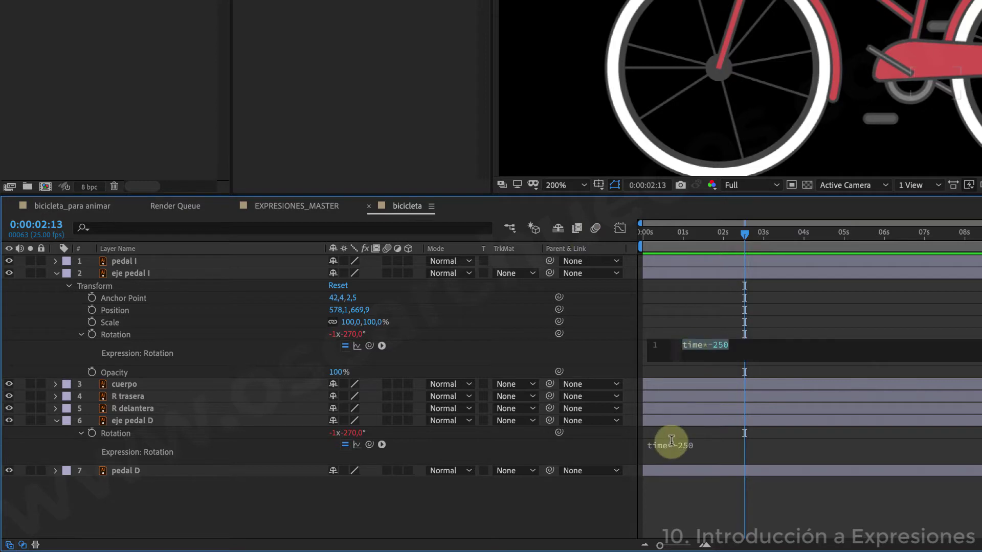
left_click(672, 442)
left_click(668, 349)
left_click(670, 444)
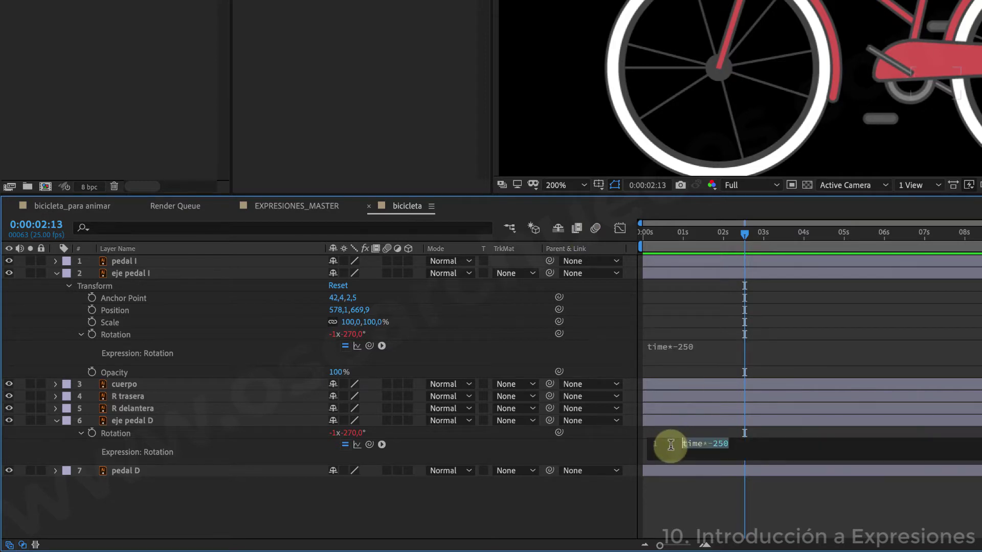
left_click(685, 445)
left_click_drag(743, 444, 690, 443)
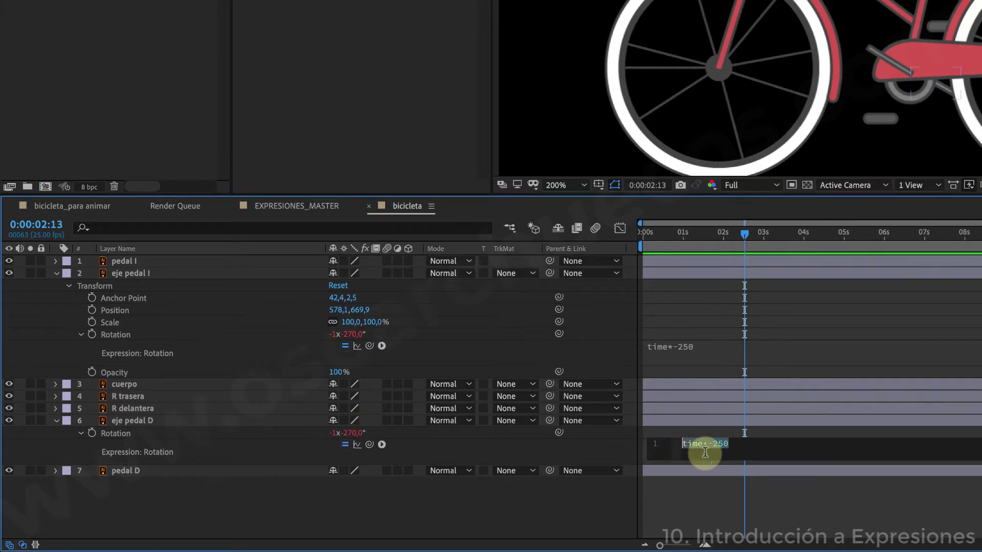
left_click(747, 449)
left_click_drag(747, 449, 628, 438)
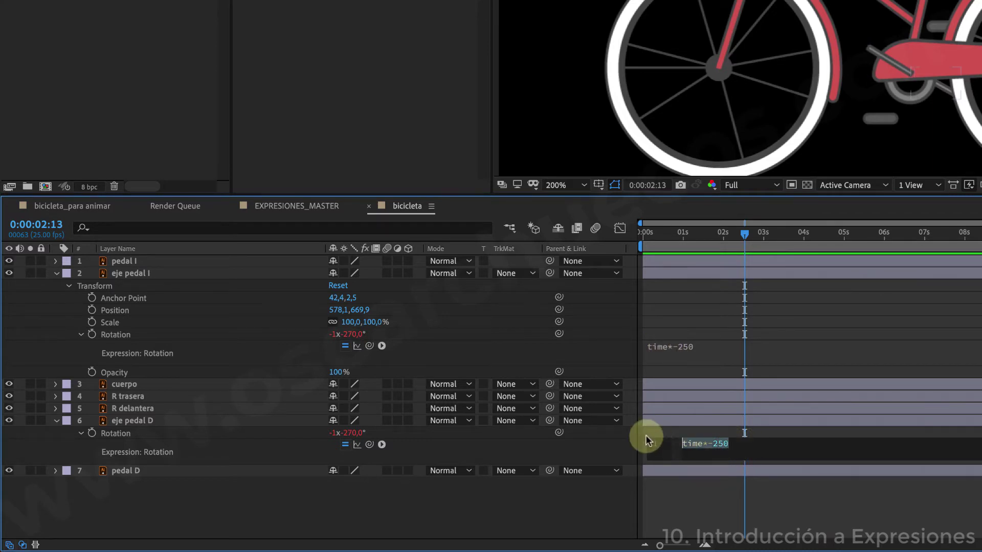
key("BackSpace")
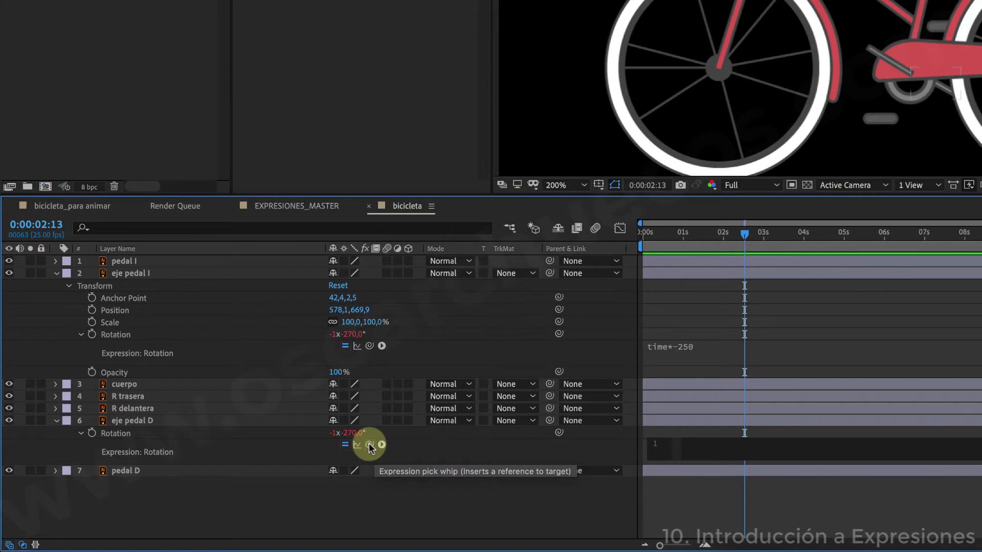
Link the Rotation expression of eje pedal D to the Rotation of eje pedal I with the expression pick whip and commit it.
left_click_drag(369, 444, 559, 337)
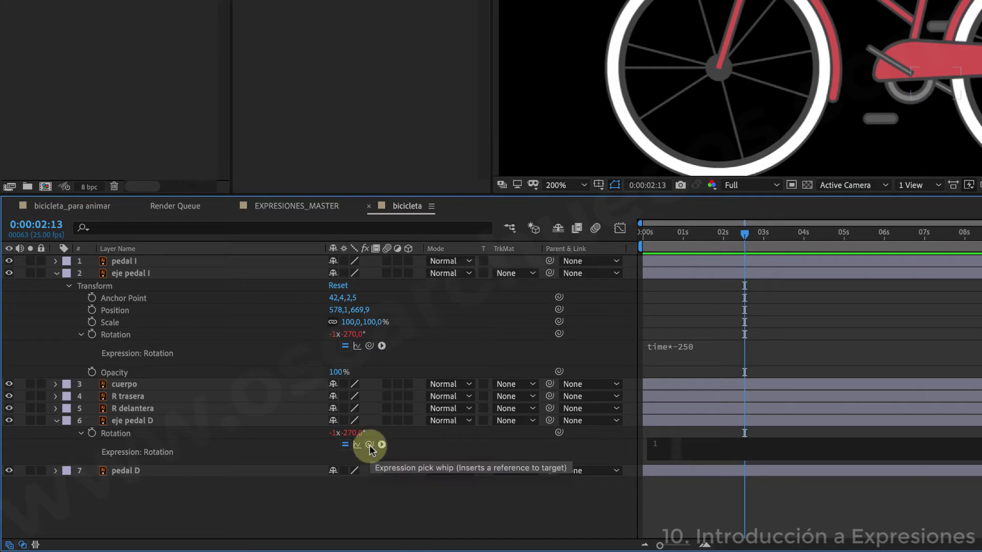
left_click_drag(370, 449, 199, 339)
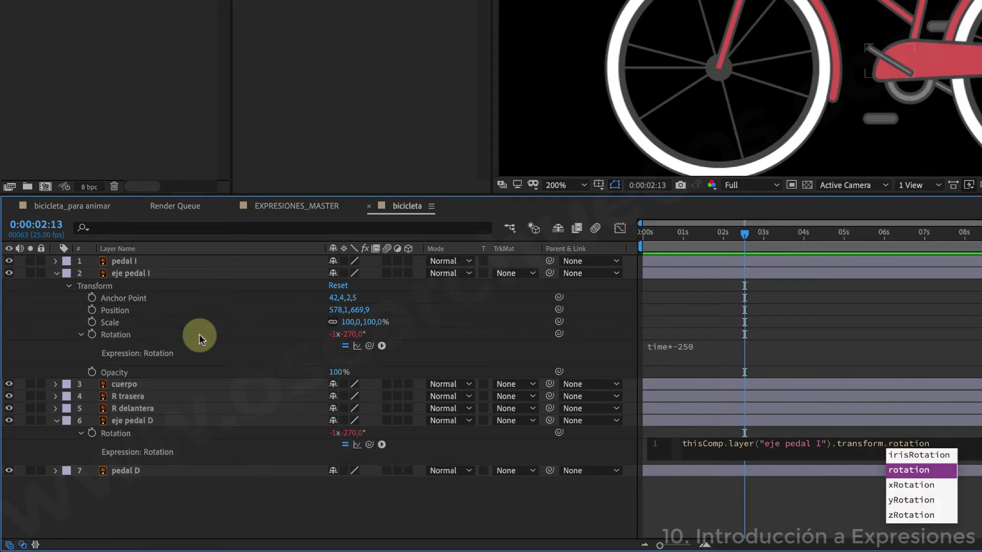
left_click(670, 446)
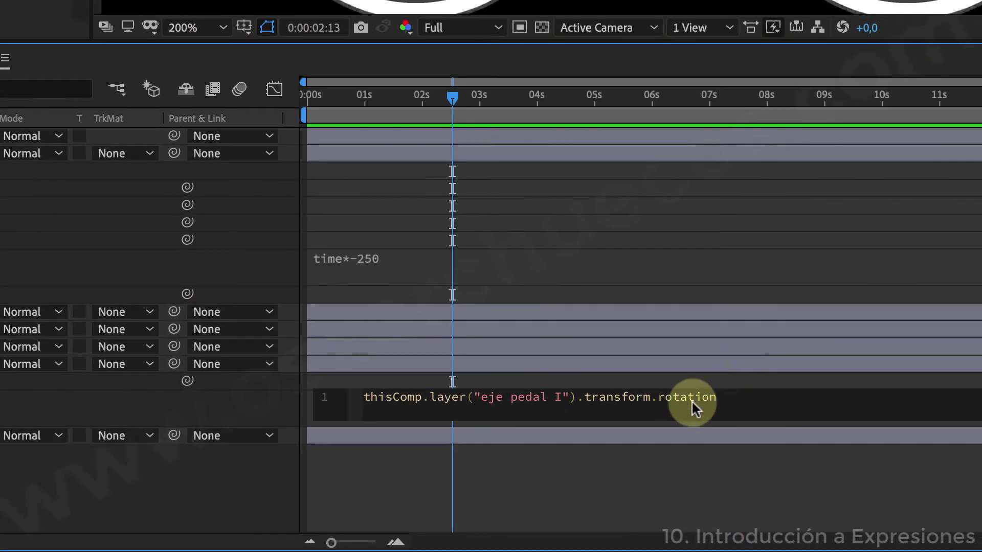
left_click_drag(436, 397, 561, 398)
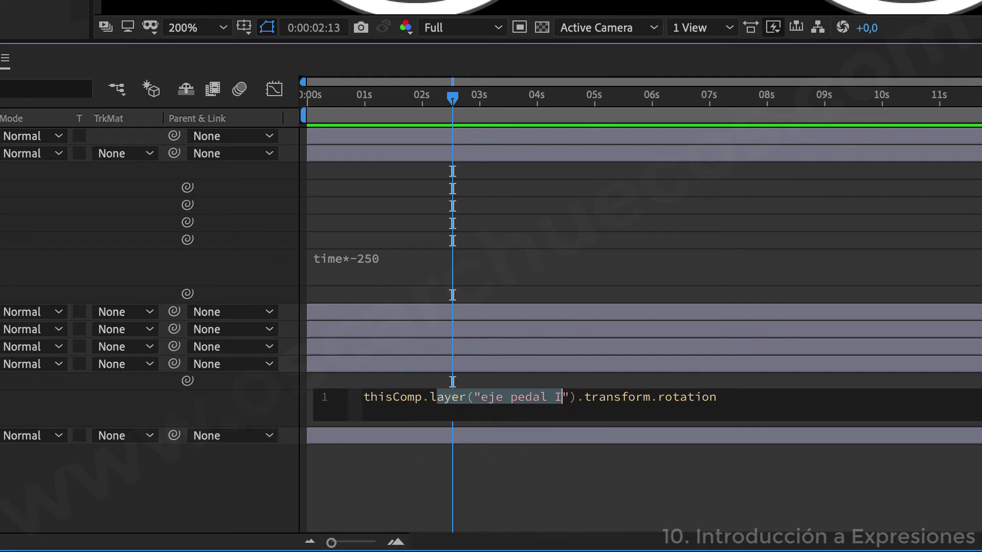
key("KP_Enter")
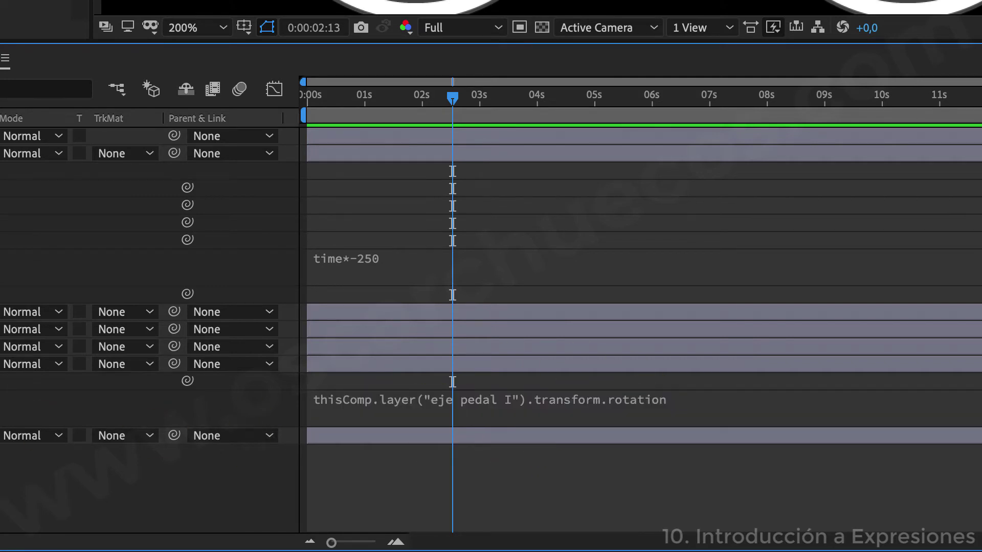
Examine the composition, layer, transform and rotation parts of the linked expression on eje pedal D.
left_click(2, 382)
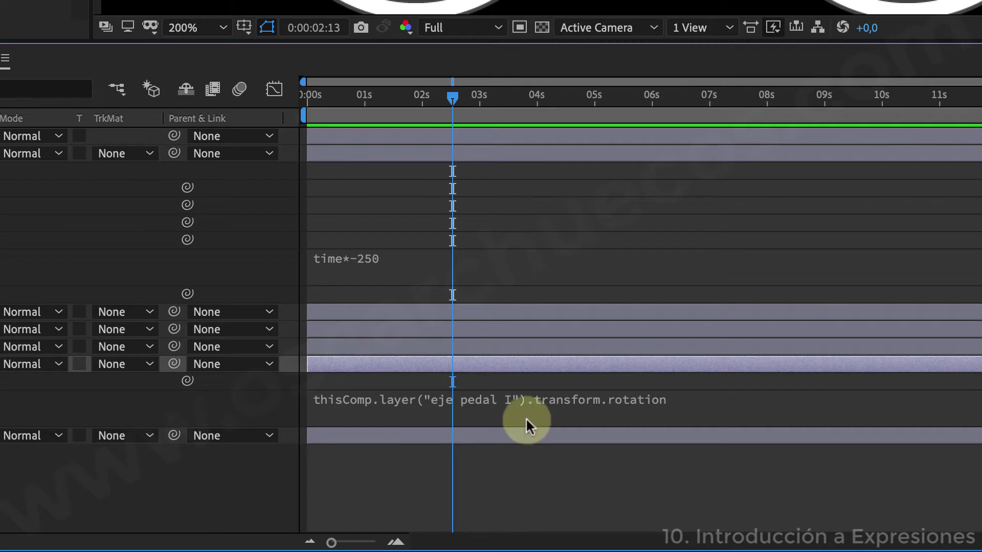
left_click(736, 398)
double_click(683, 398)
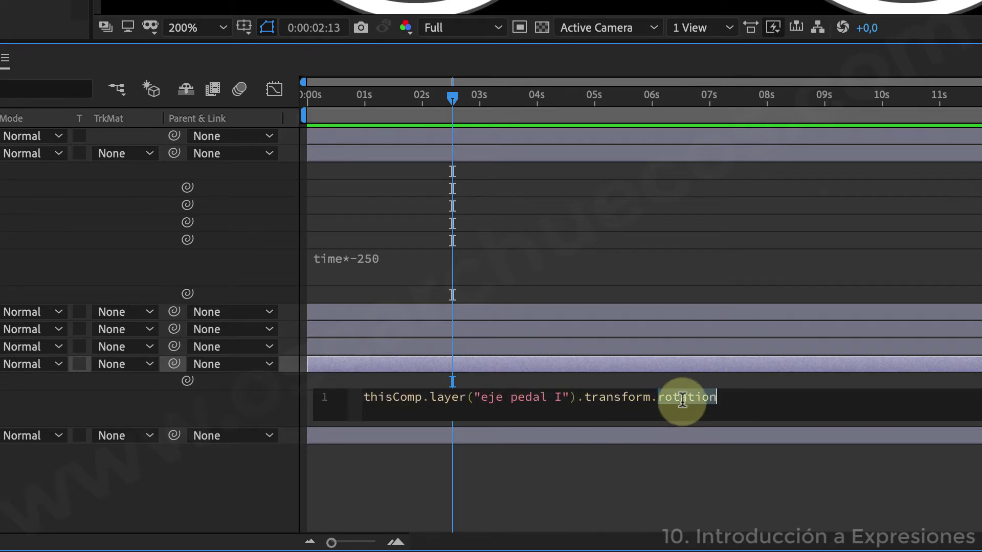
triple_click(620, 398)
left_click(609, 400)
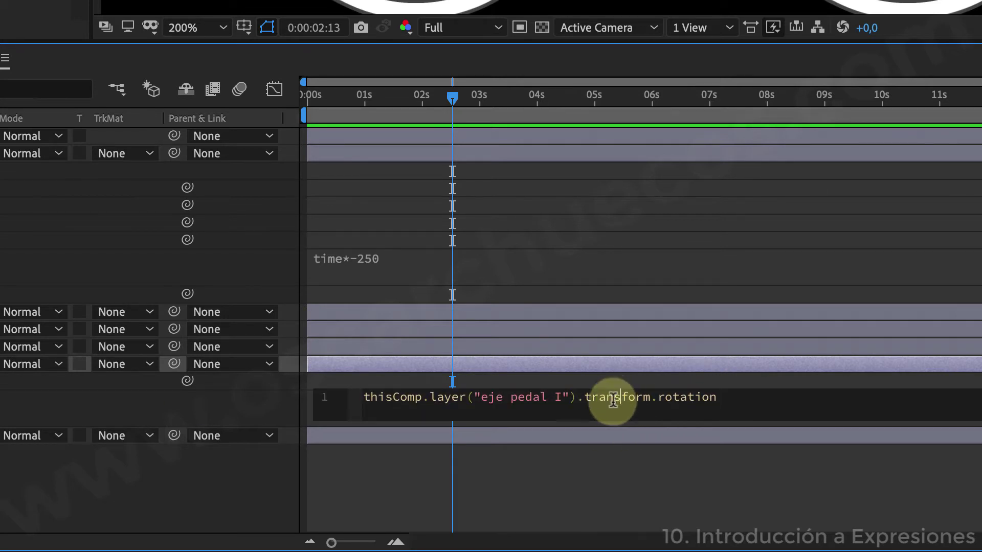
left_click_drag(430, 398, 566, 399)
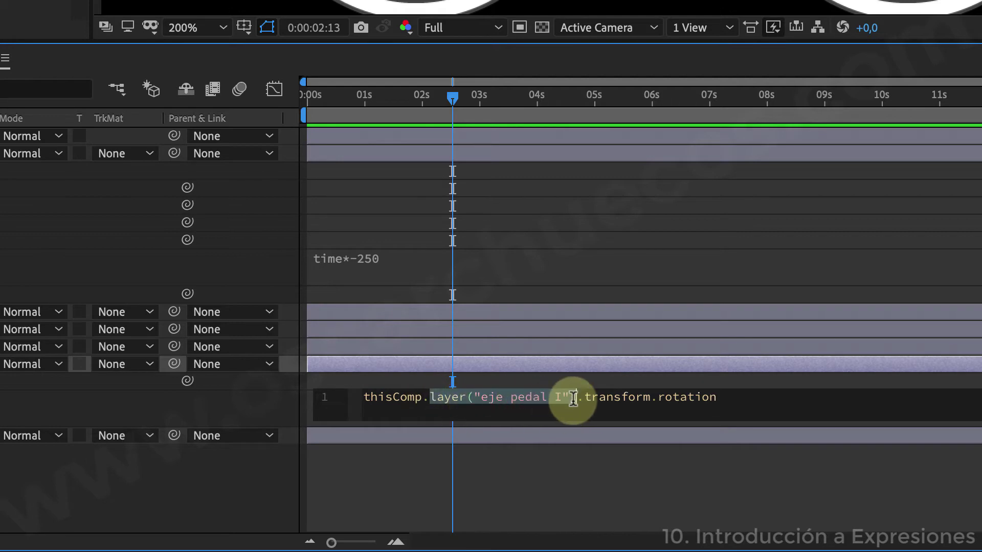
double_click(404, 398)
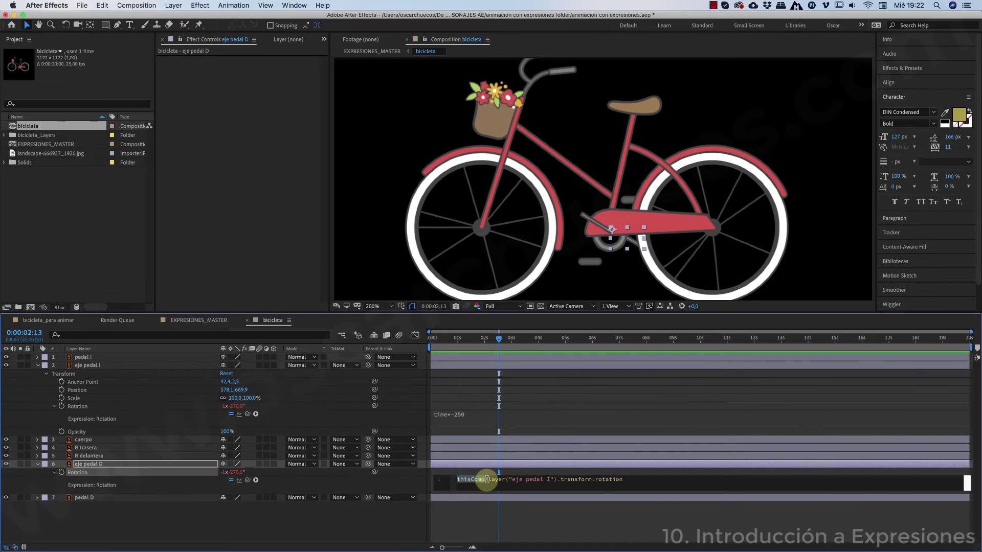
Compare the Rotation expressions of eje pedal I and eje pedal D and preview the linked cranks from 0:00:00:00.
left_click(454, 416)
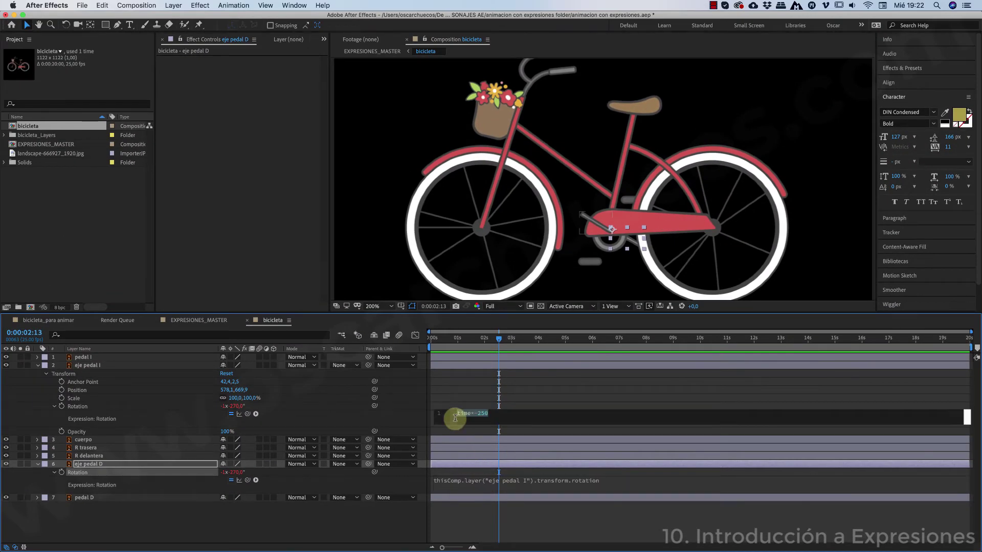
left_click(467, 481)
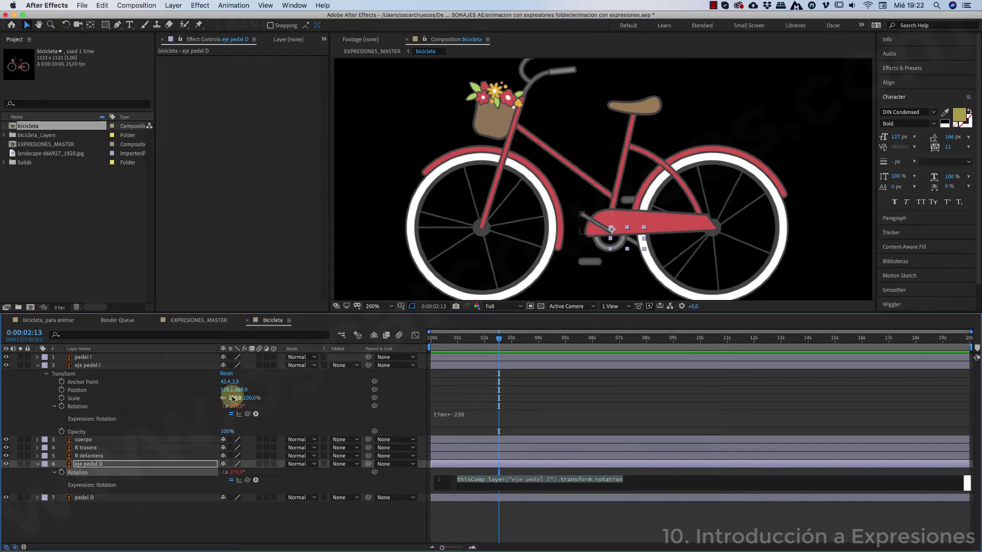
left_click(467, 415)
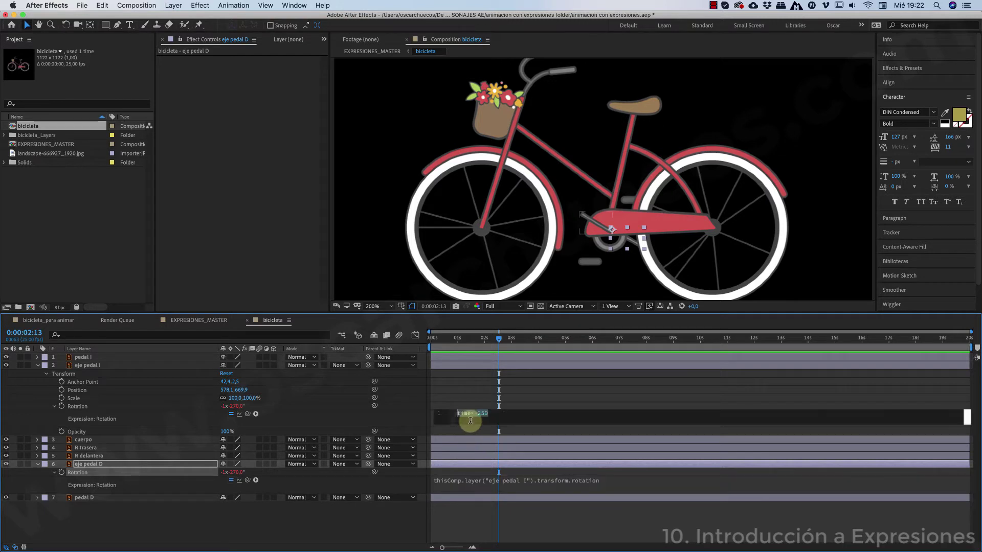
left_click_drag(496, 339, 403, 334)
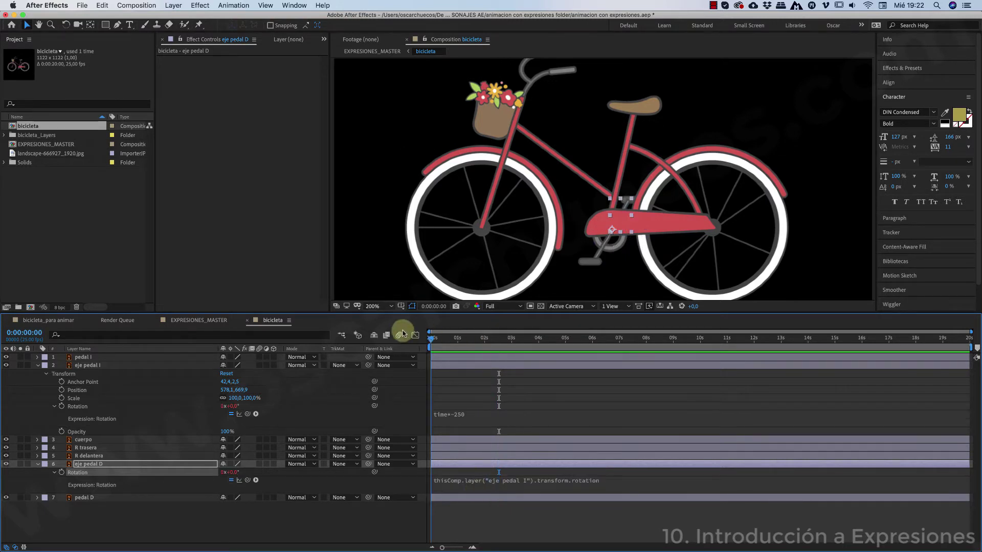
key("space")
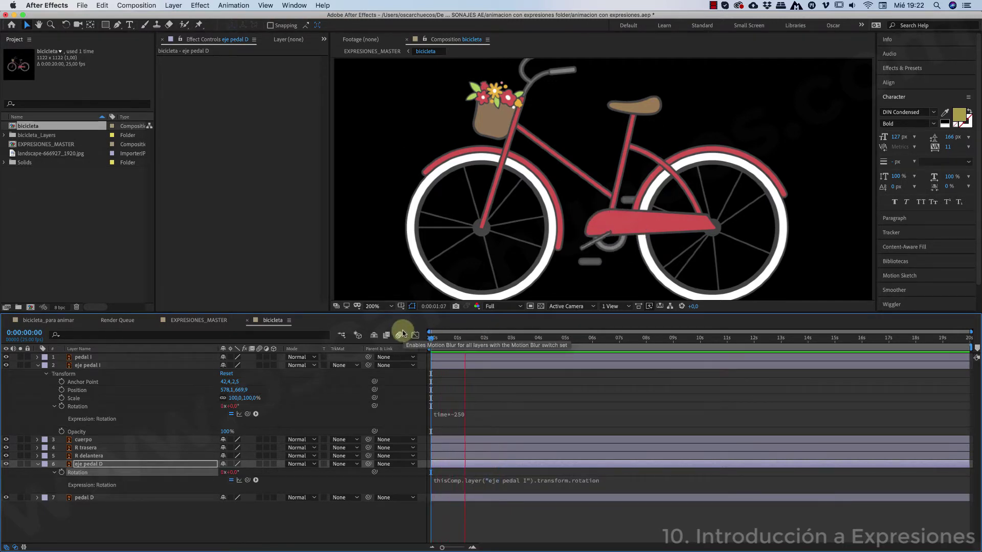
Change the Rotation expression of eje pedal I to time*250 and preview both linked cranks from 0:00:00:00.
left_click(469, 413)
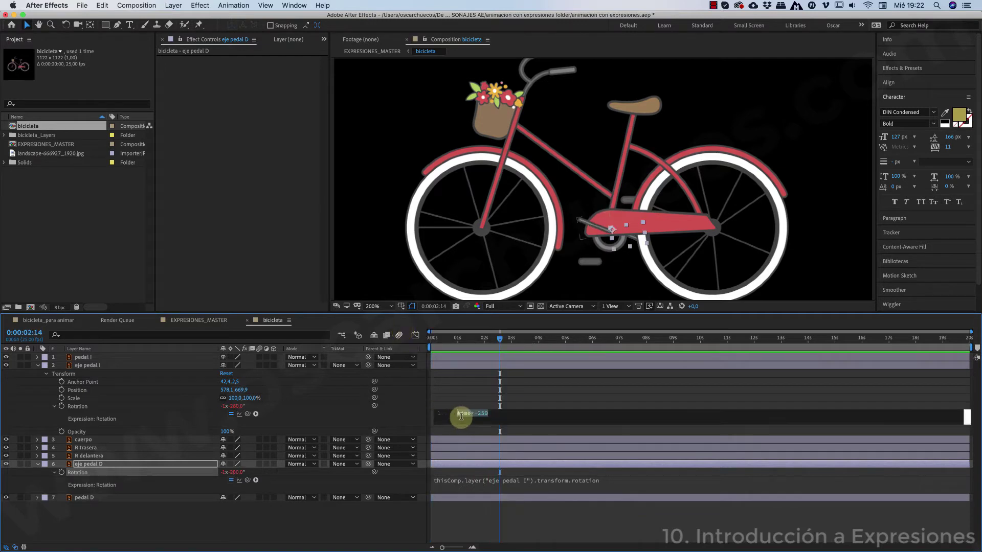
left_click(478, 413)
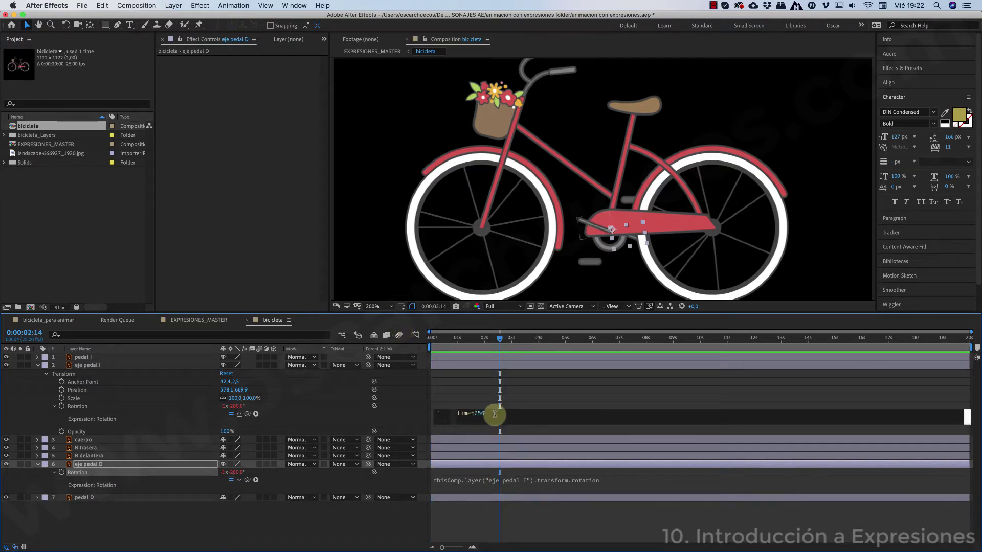
left_click(493, 387)
left_click_drag(497, 340, 416, 331)
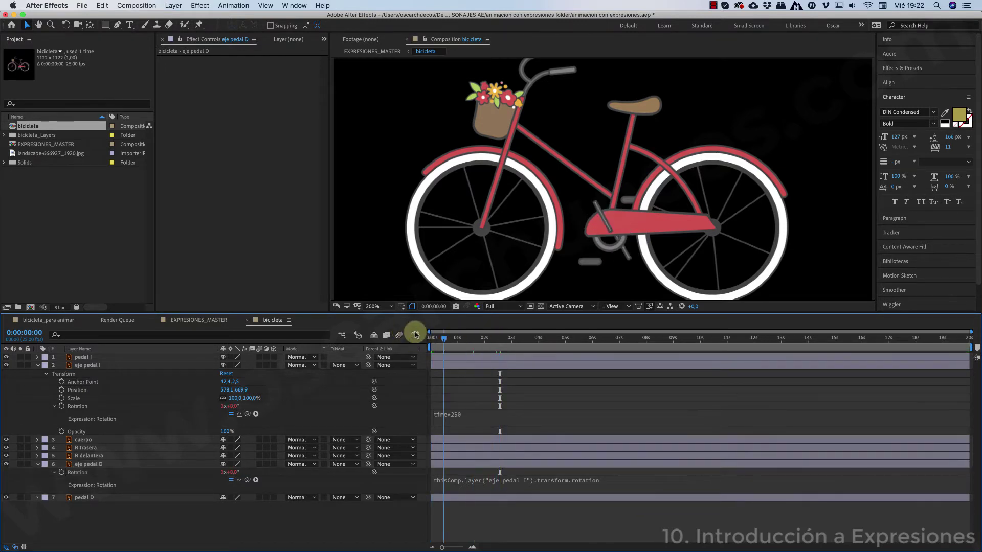
key("space")
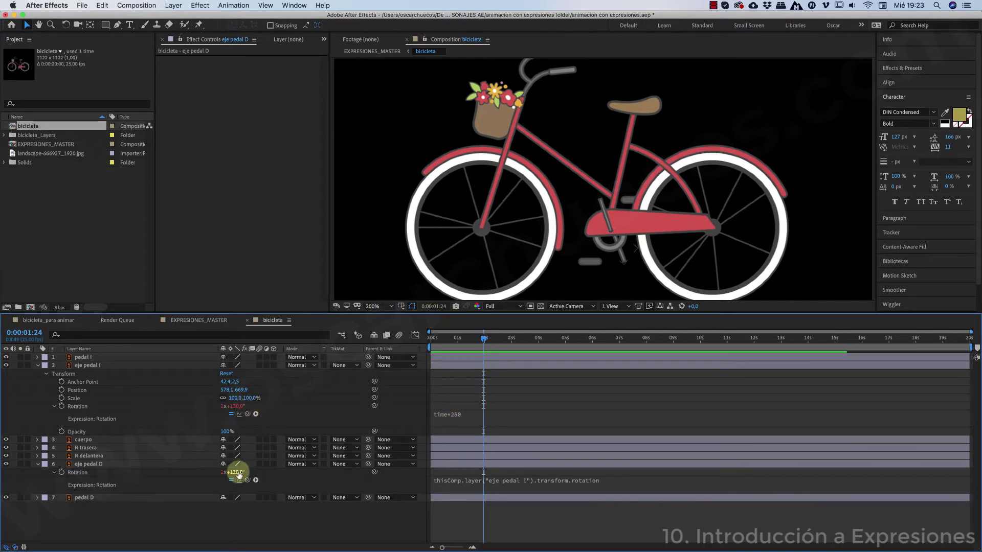
Change the Rotation expression of eje pedal I to time*-250 and return to 0:00:00:00.
left_click(495, 409)
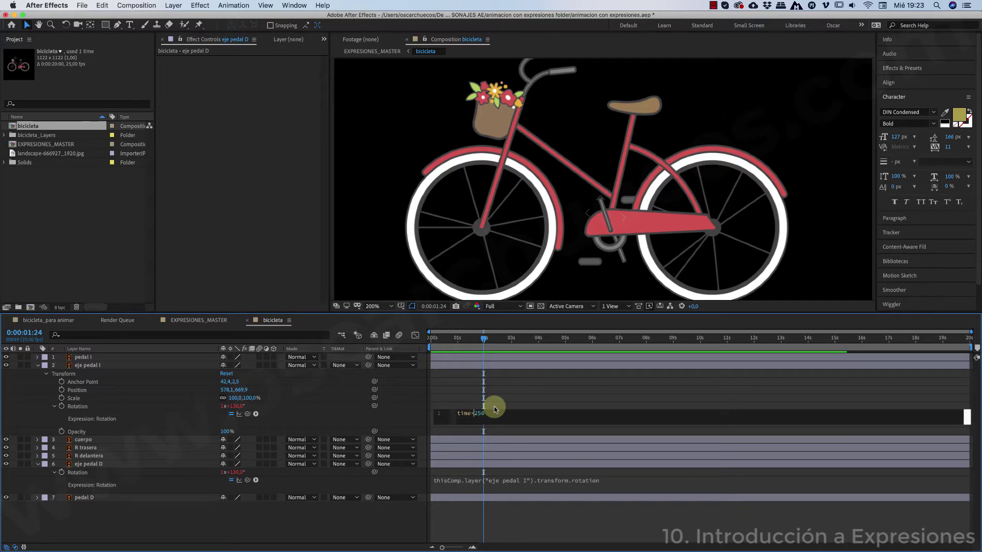
type("-")
left_click(495, 388)
left_click_drag(487, 337, 415, 334)
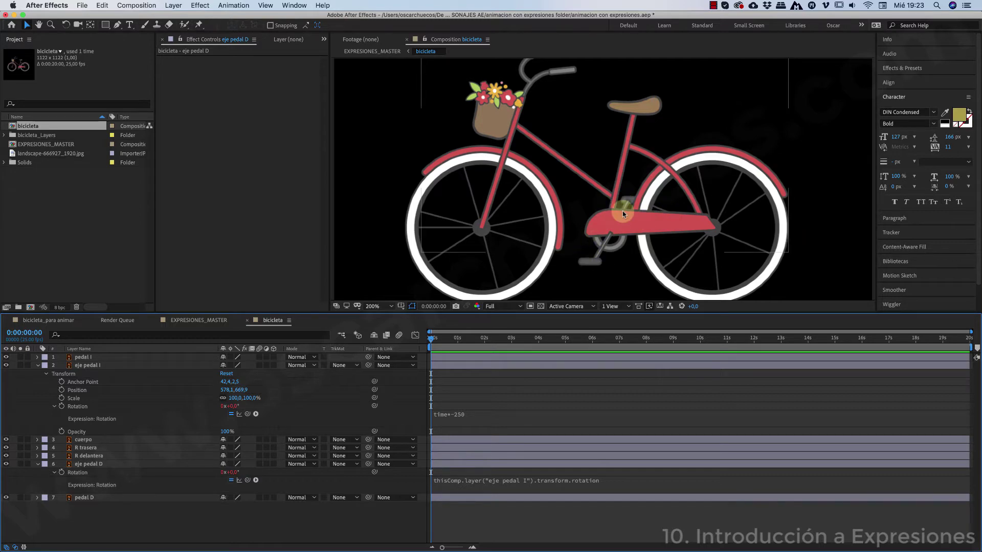
Add a Rotation expression to R trasera, link it to the Rotation of eje pedal I with the expression pick whip and commit it.
left_click(93, 448)
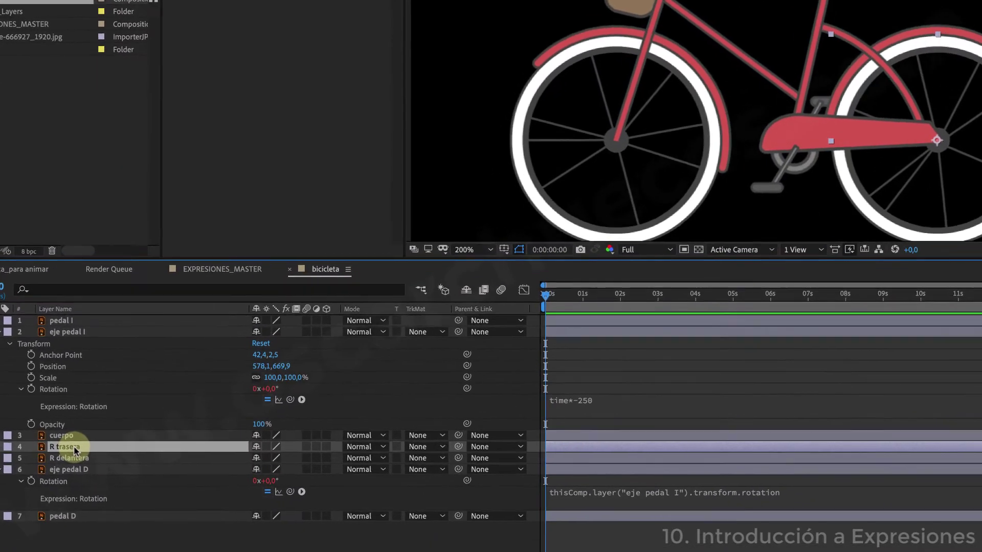
key("r")
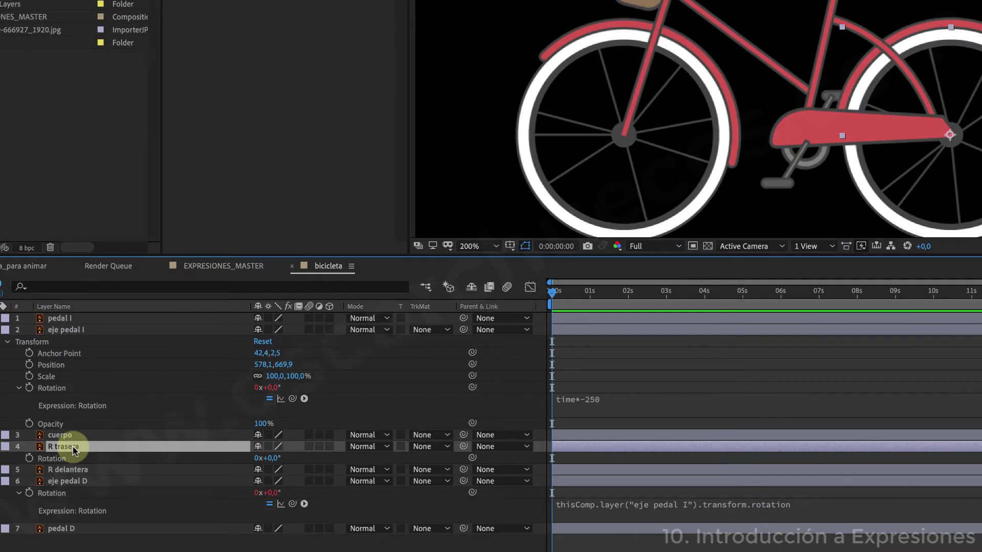
left_click(29, 458, "alt")
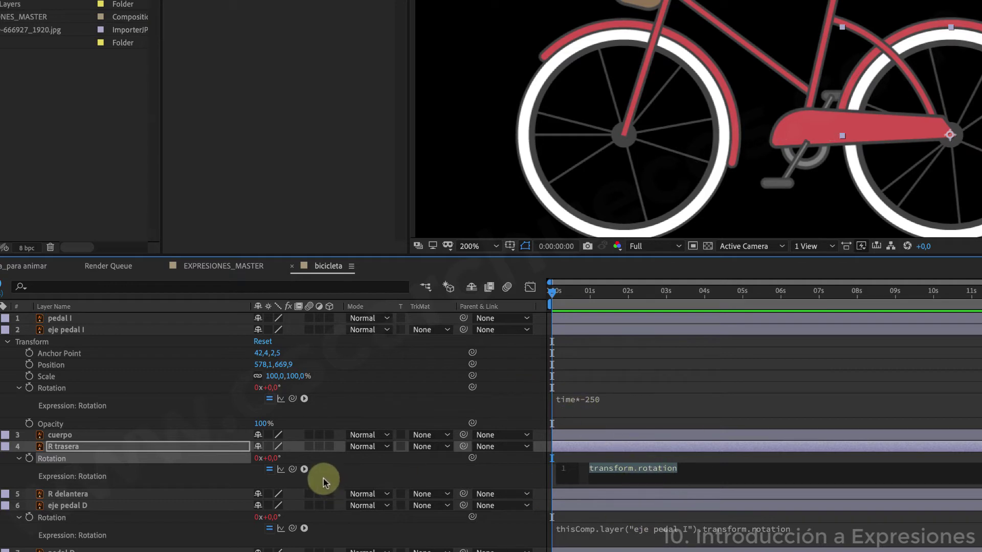
left_click_drag(290, 469, 84, 391)
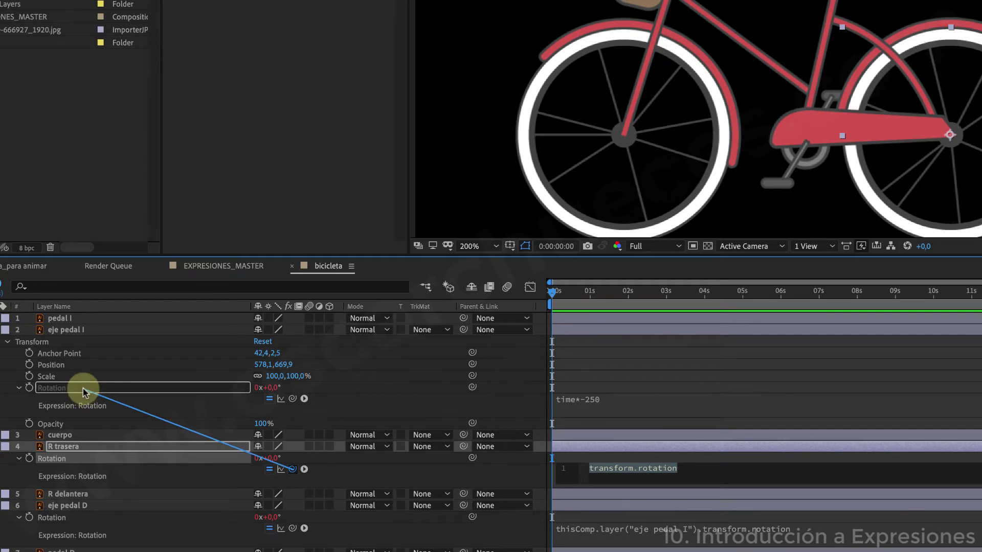
left_click_drag(84, 390, 84, 391)
left_click_drag(883, 471, 803, 468)
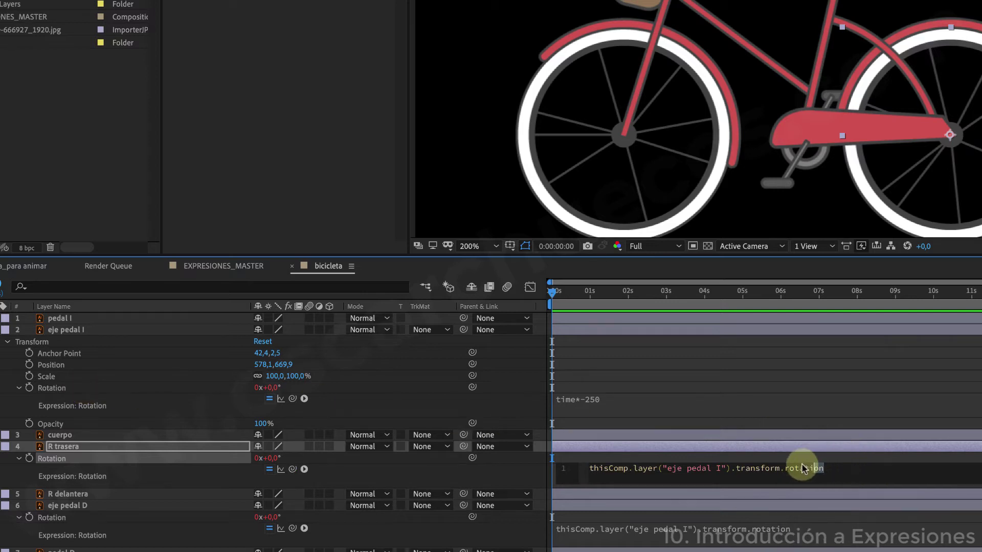
left_click_drag(818, 528, 588, 528)
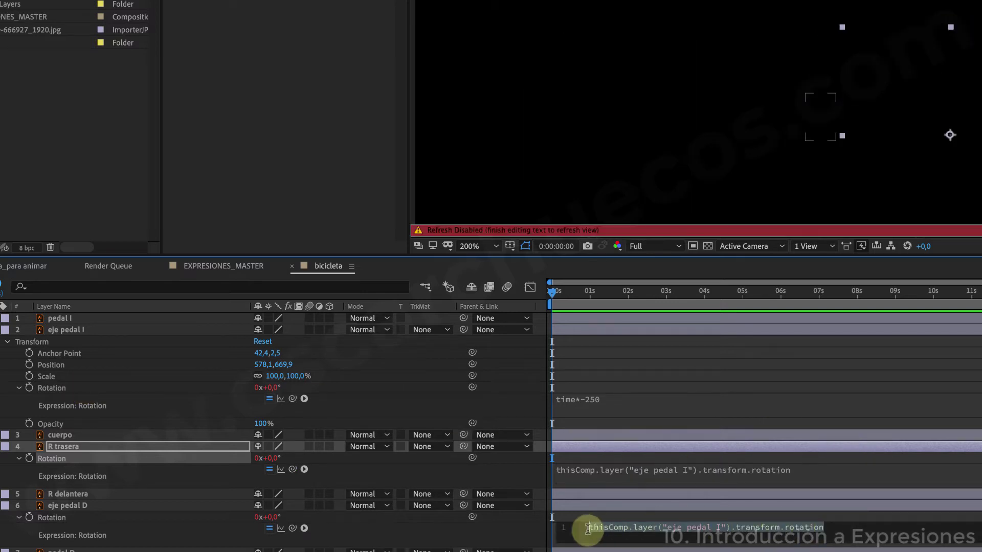
left_click(803, 470)
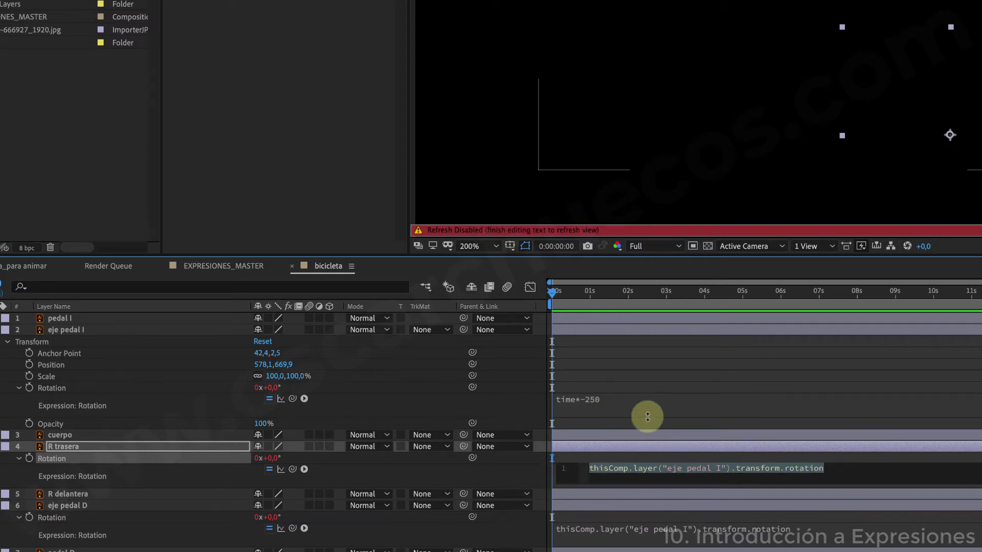
left_click(676, 434)
Preview the linked rear wheel and cranks, check the motion around 0:00:06:00 and return to 0:00:00:00.
key("space")
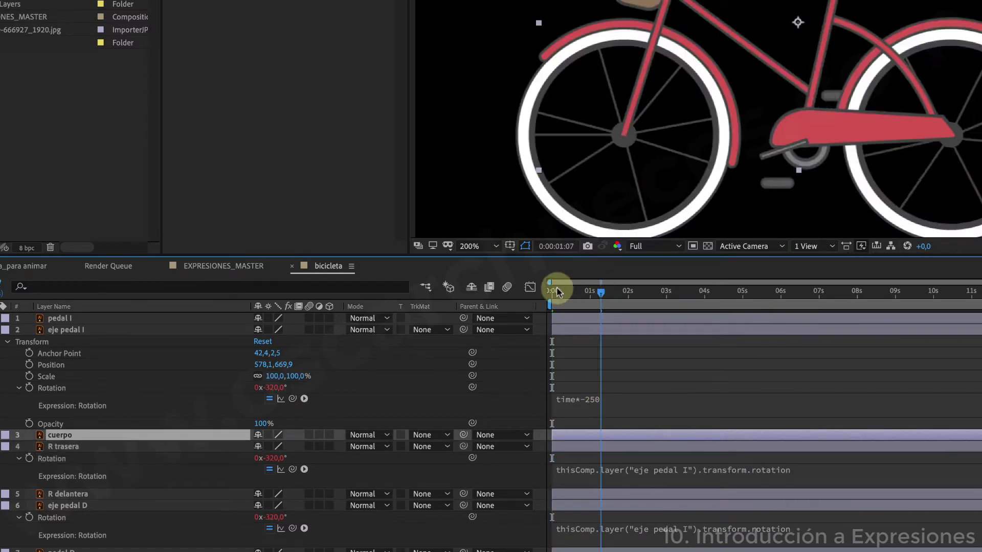
left_click(557, 291)
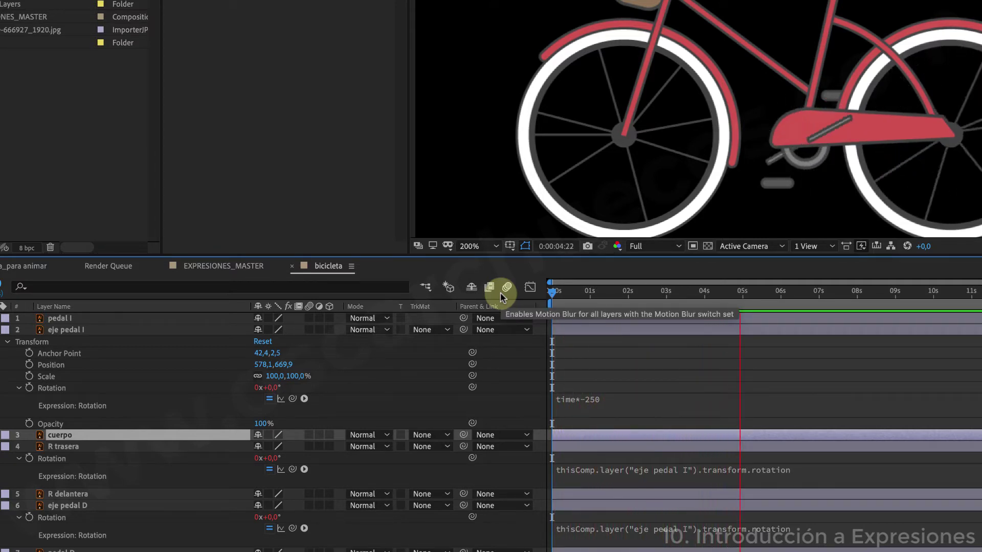
mouse_move(761, 292)
left_mouse_down()
mouse_move(752, 293)
mouse_move(784, 293)
mouse_move(775, 292)
left_mouse_up()
left_click(821, 133)
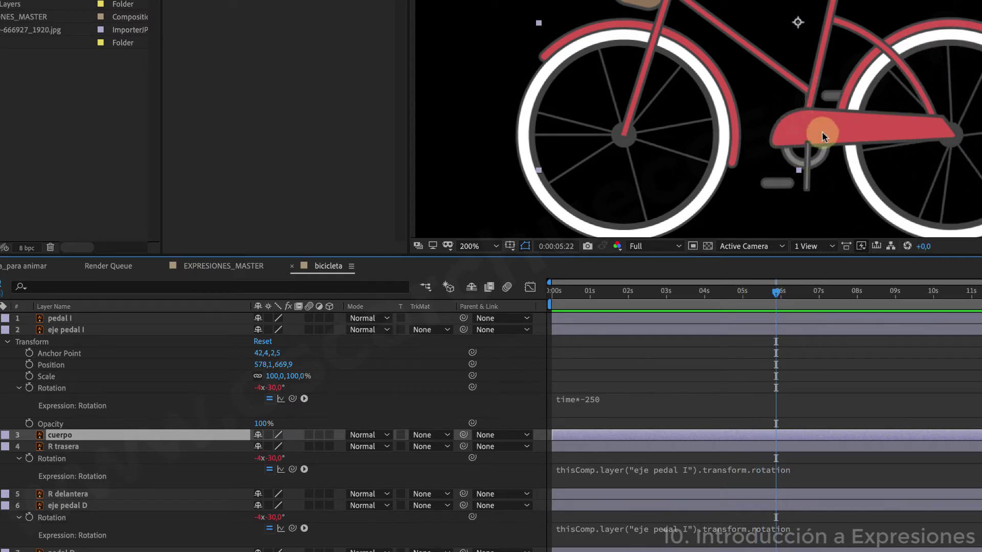
left_click(781, 292)
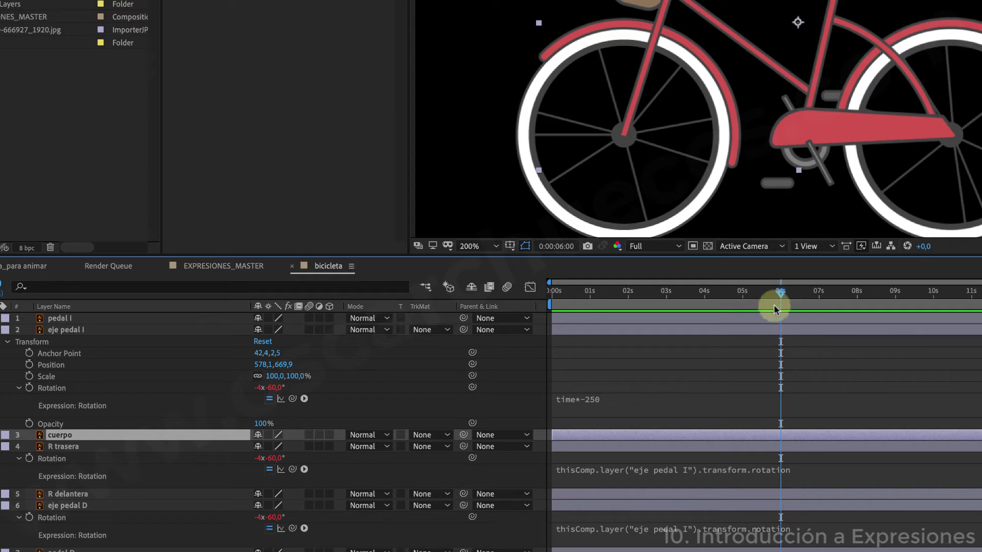
key("Home")
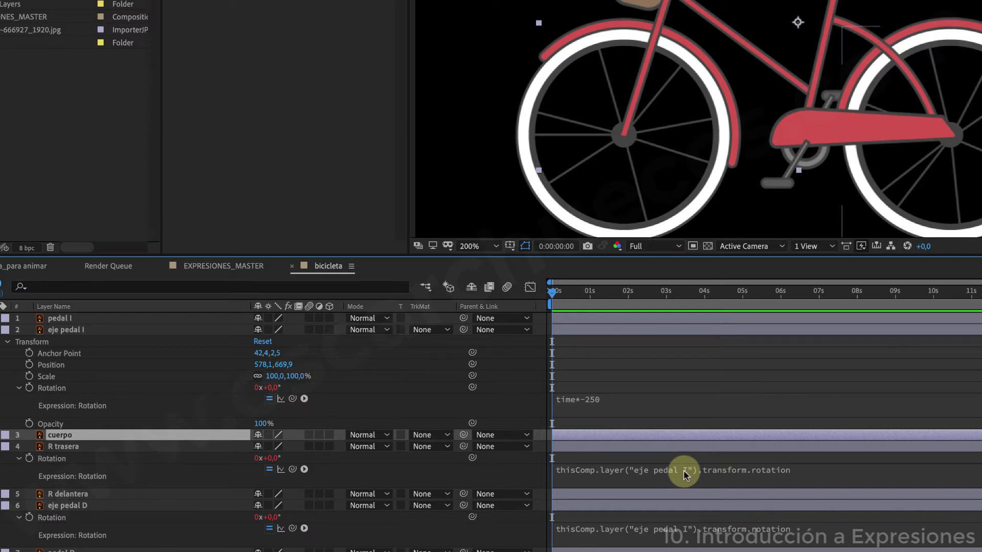
Examine the time*-250 expression of eje pedal I that drives the Rotation of R trasera.
left_click(142, 446)
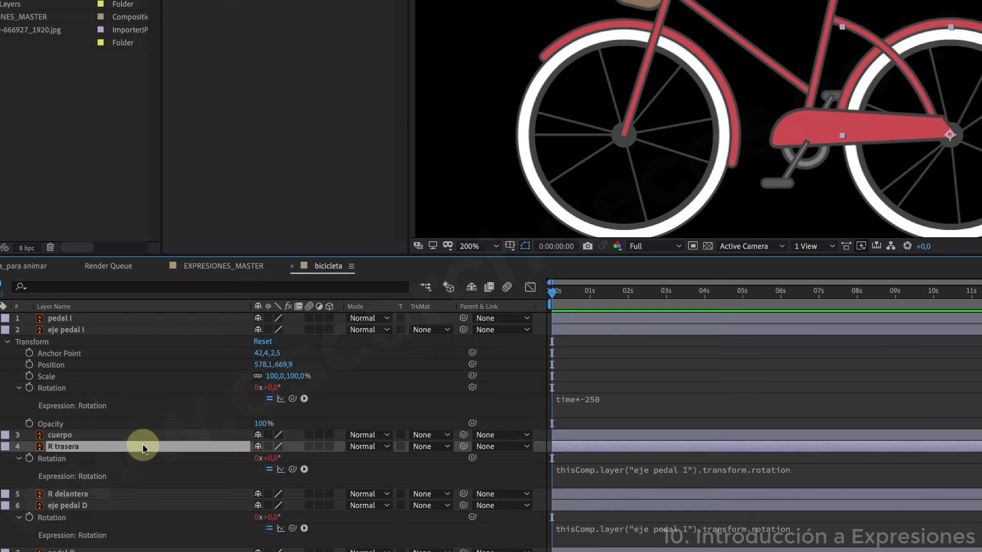
left_click(126, 330)
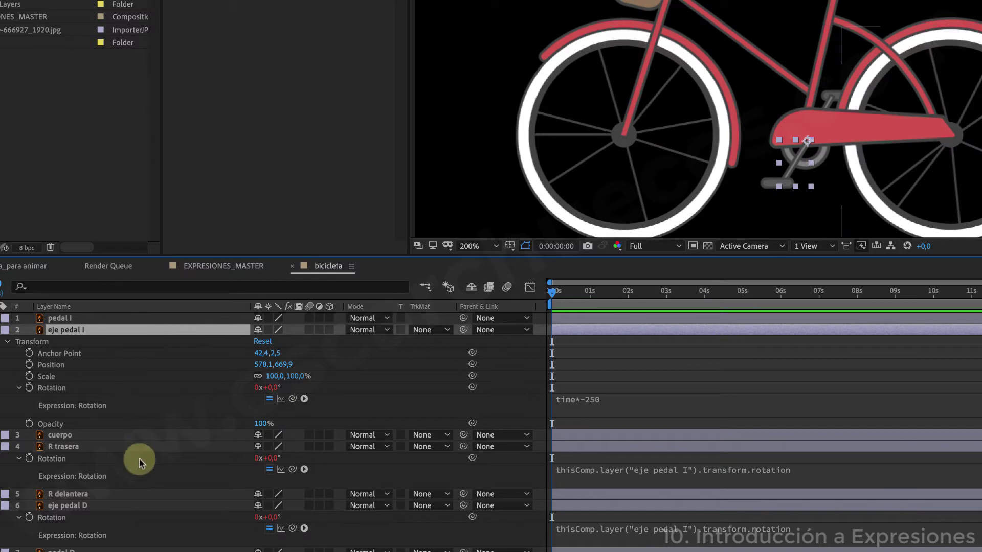
left_click(588, 400)
left_click(616, 399)
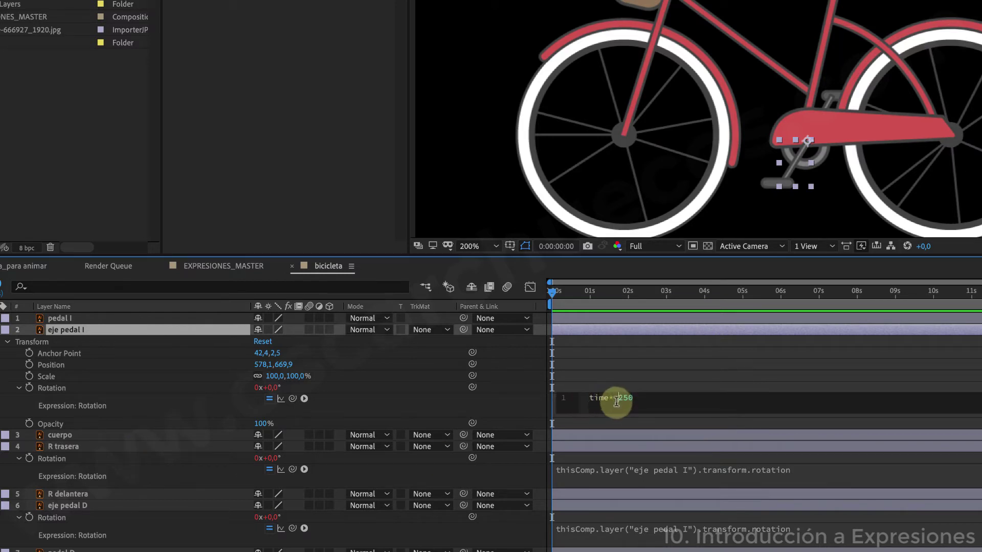
left_click_drag(608, 398, 628, 399)
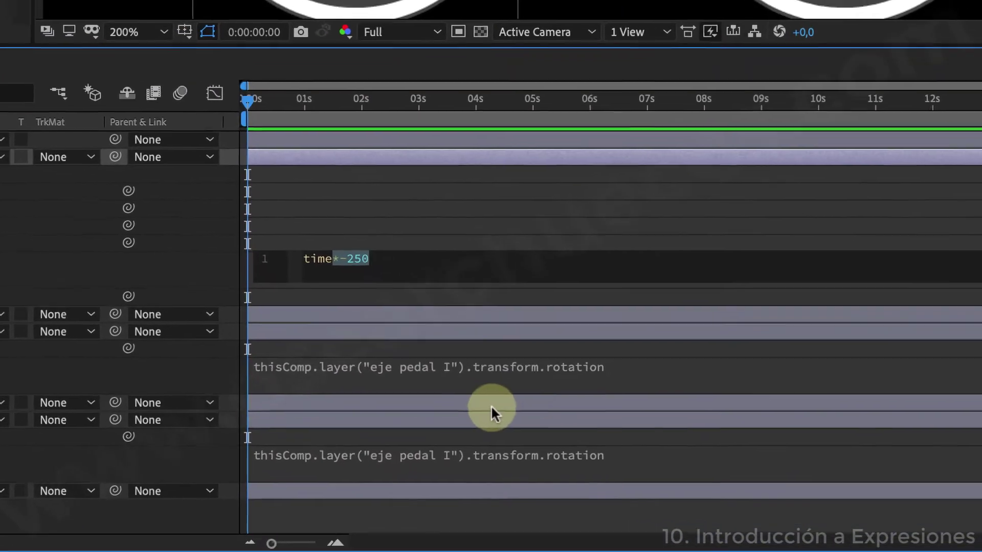
left_click(773, 475)
Change the Rotation expression of R trasera to (thisComp.layer("eje pedal I").transform.rotation)*2.
left_click(683, 362)
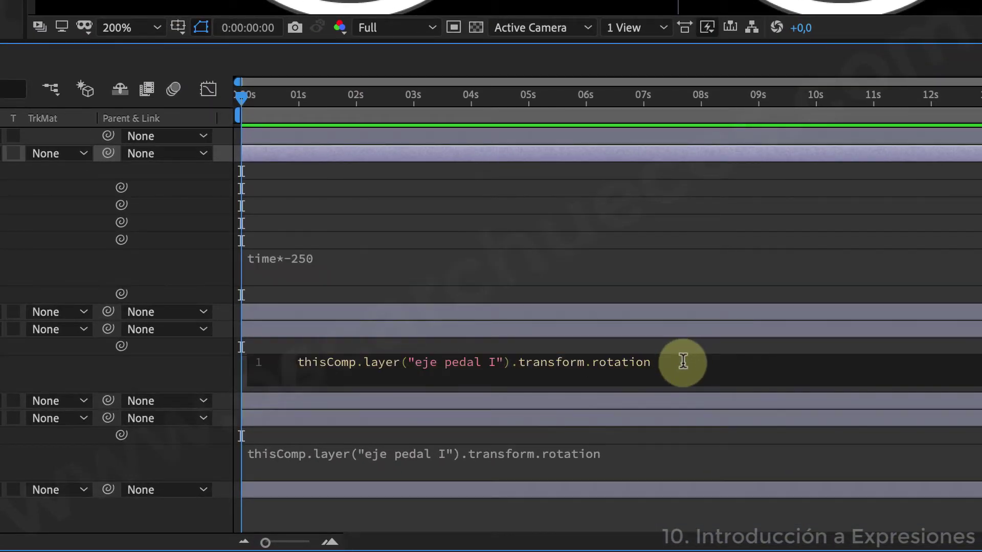
left_click(299, 362)
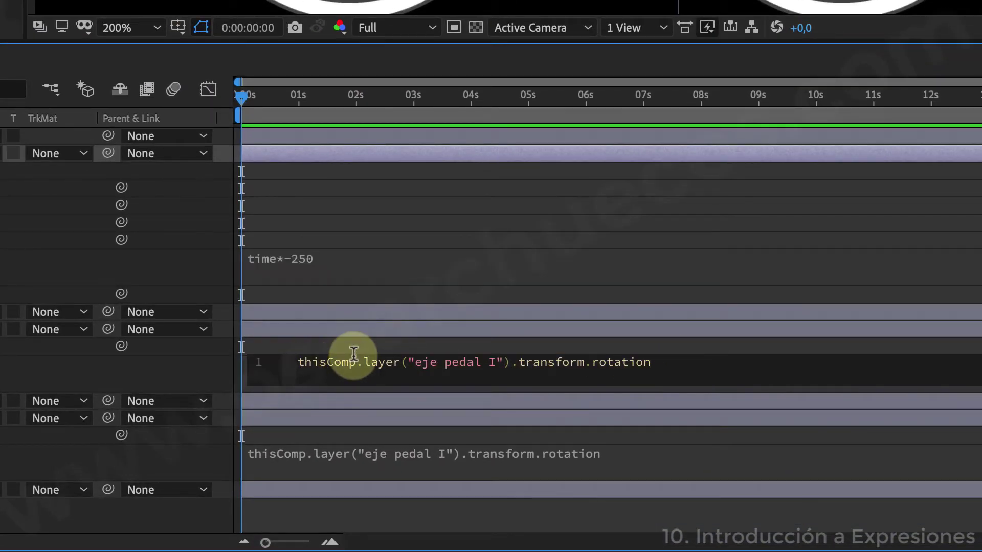
type("(")
left_click(674, 366)
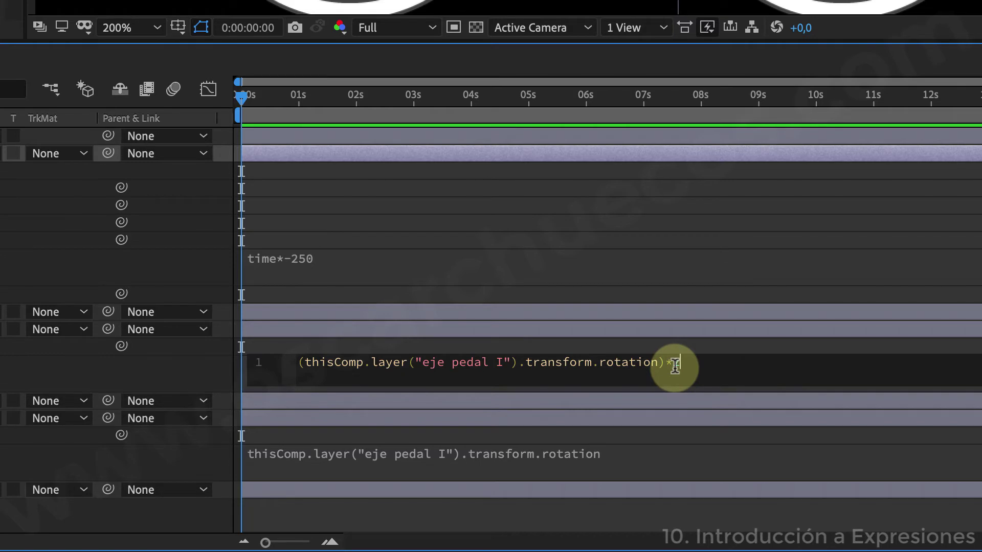
type("*2")
left_click(622, 269)
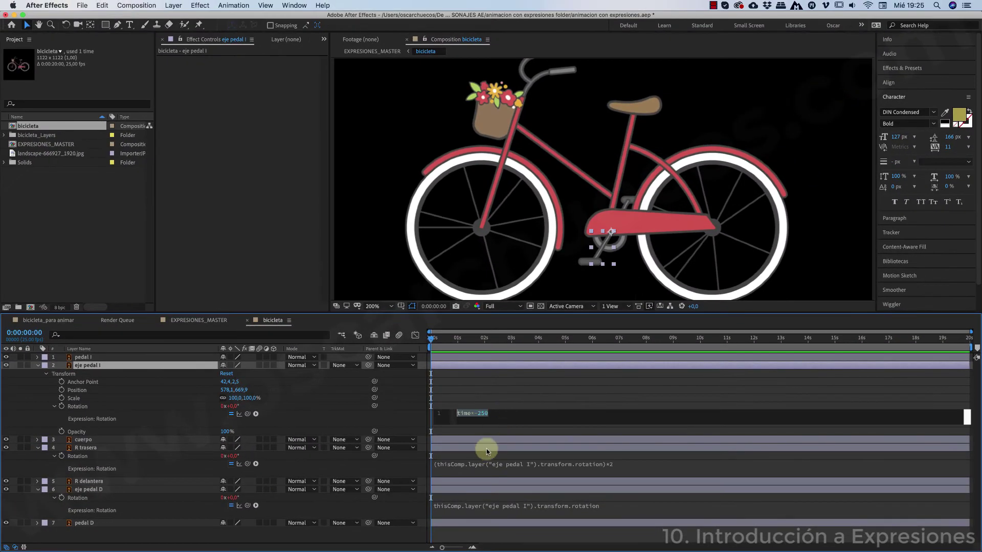
Compare the Rotation expressions of R trasera and eje pedal I and preview the rear wheel from 0:00:00:00.
left_click(466, 465)
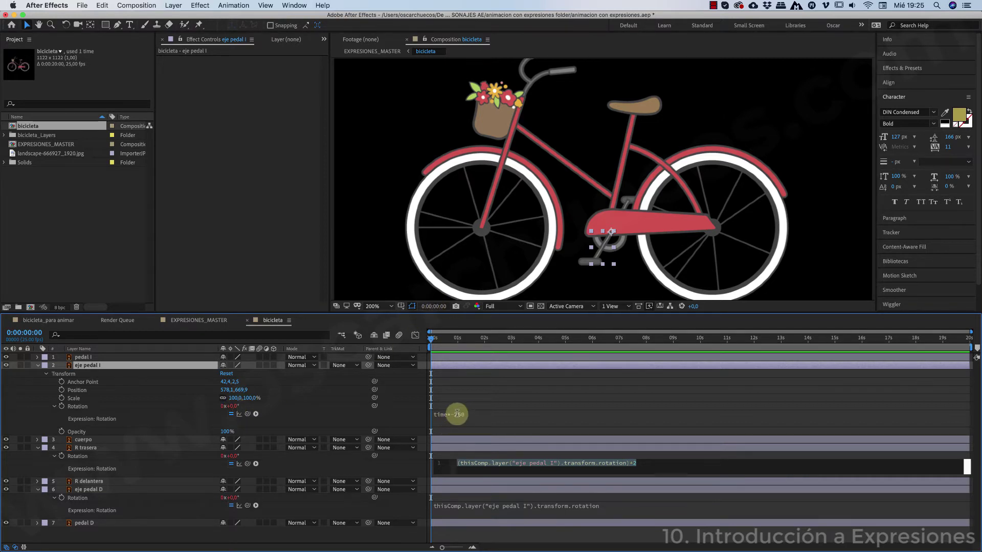
left_click(473, 387)
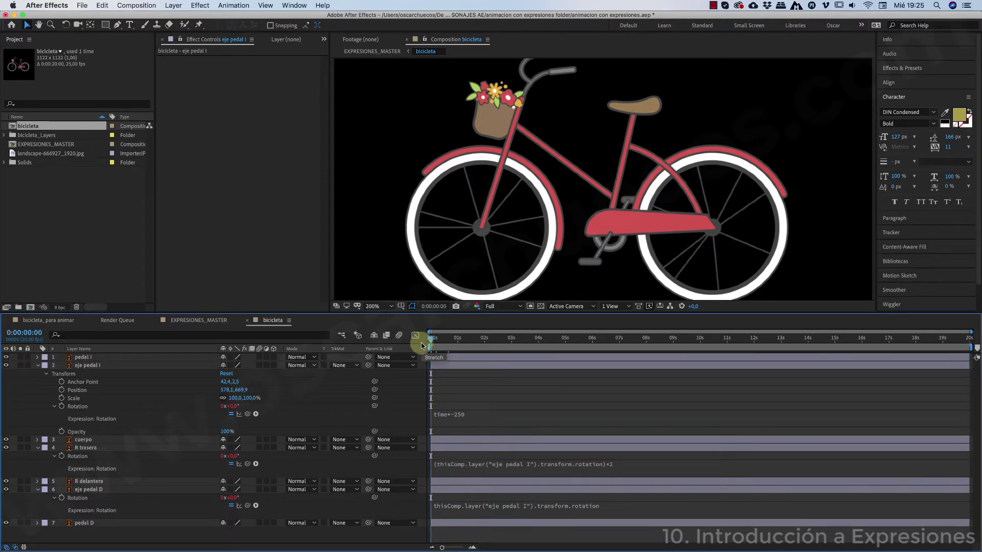
key("space")
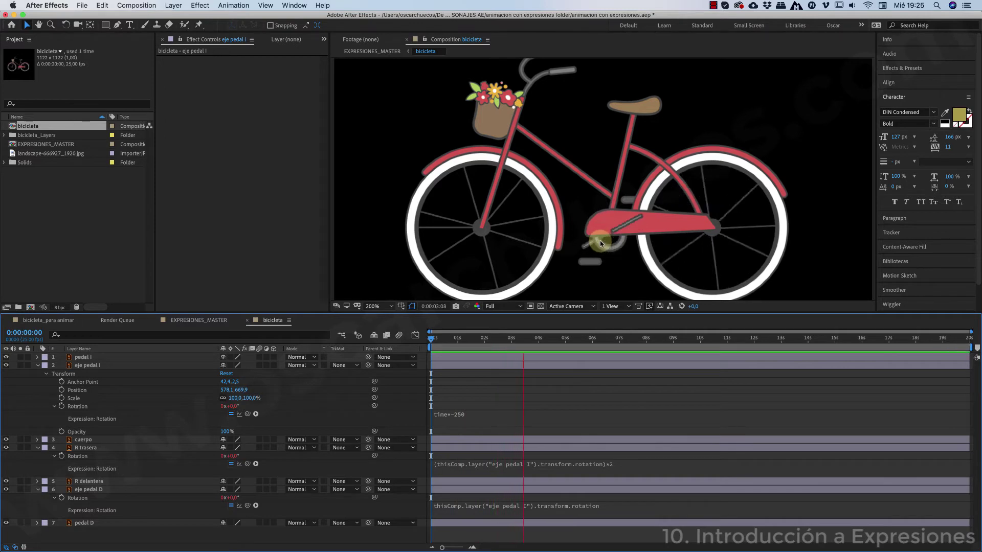
key("space")
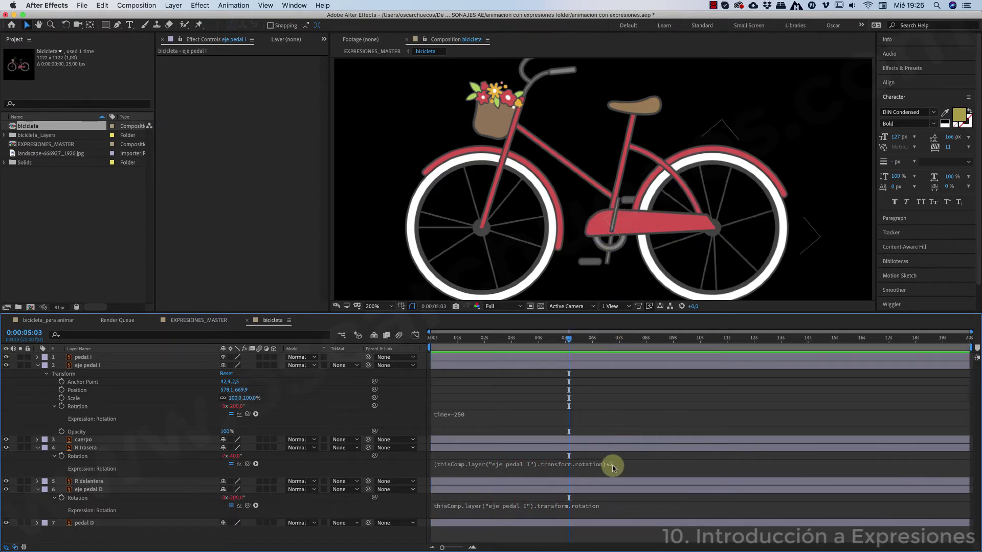
Change the Rotation expression of eje pedal I to time*-100 and return to 0:00:00:00.
left_click(464, 415)
left_click(480, 414)
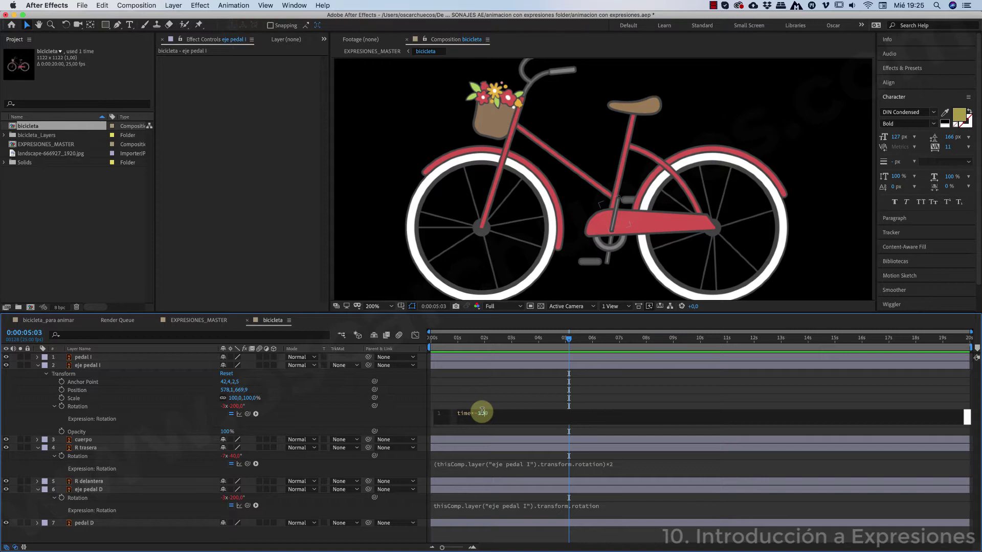
left_click(489, 397)
left_click_drag(471, 340, 417, 342)
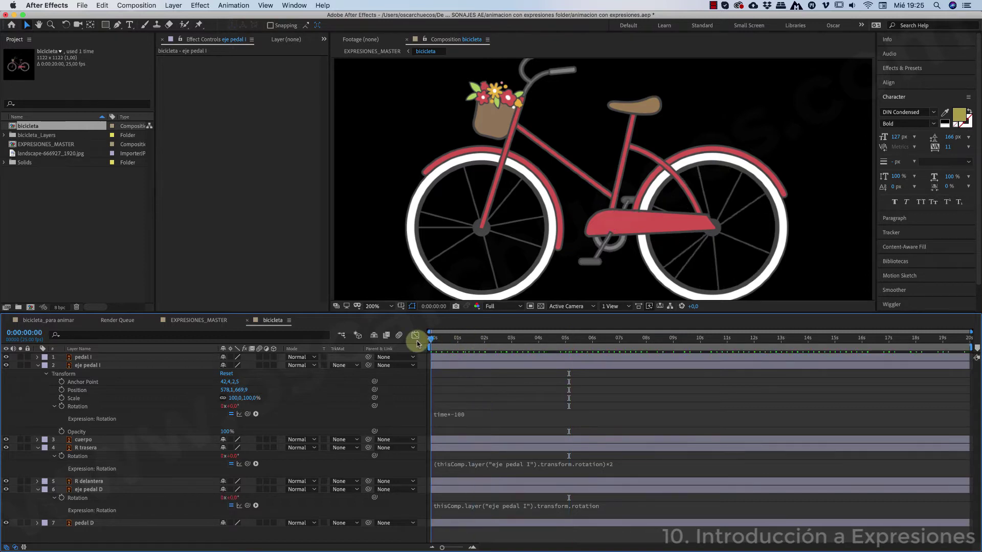
Preview the cranks and rear wheel with the new speed, replay from near the start and return to 0:00:00:00.
key("space")
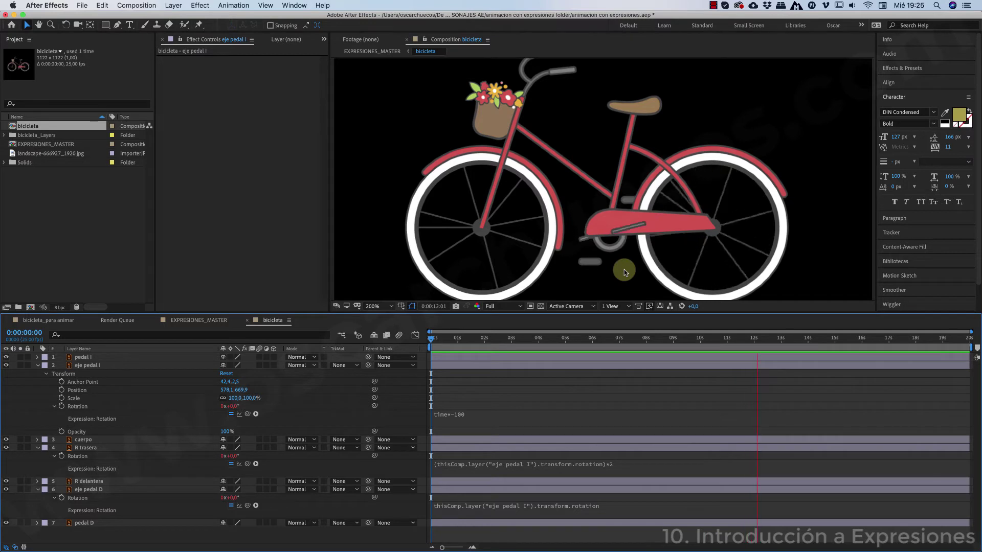
key("space")
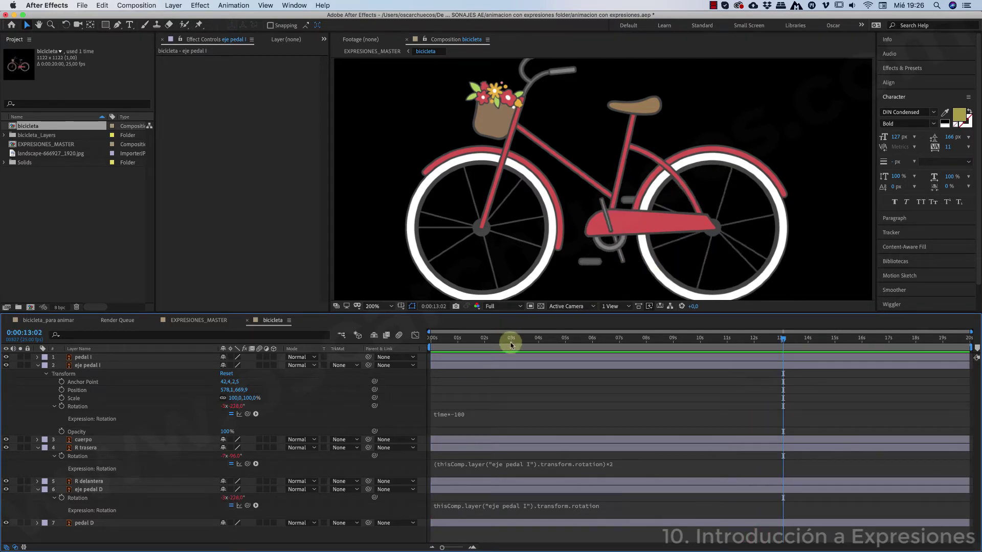
left_click(612, 338)
left_click_drag(803, 348, 435, 343)
key("space")
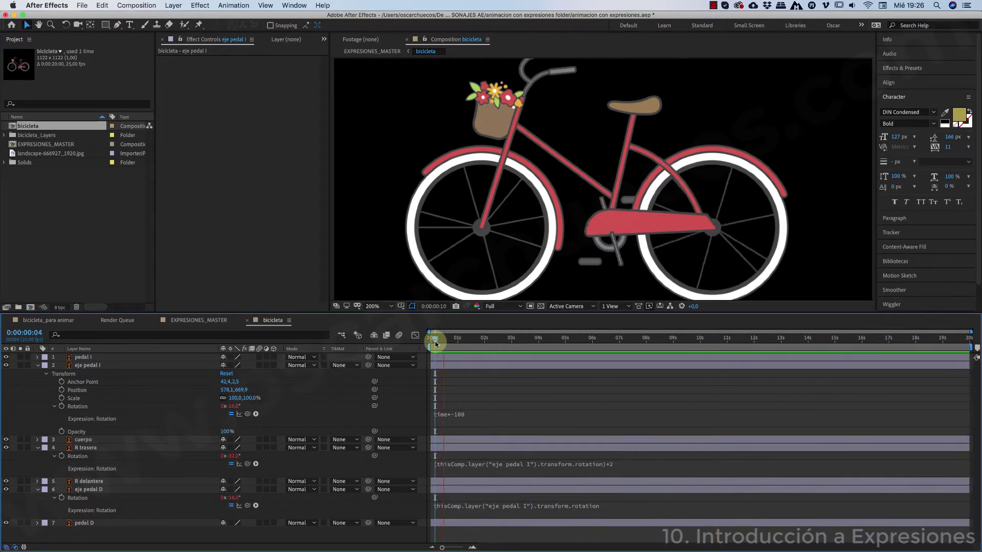
key("space")
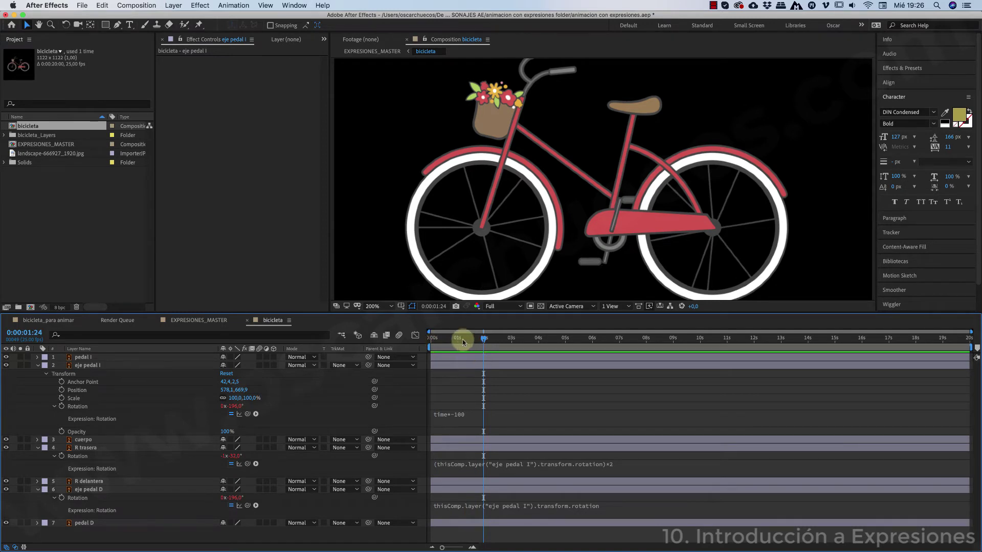
left_click_drag(485, 340, 429, 340)
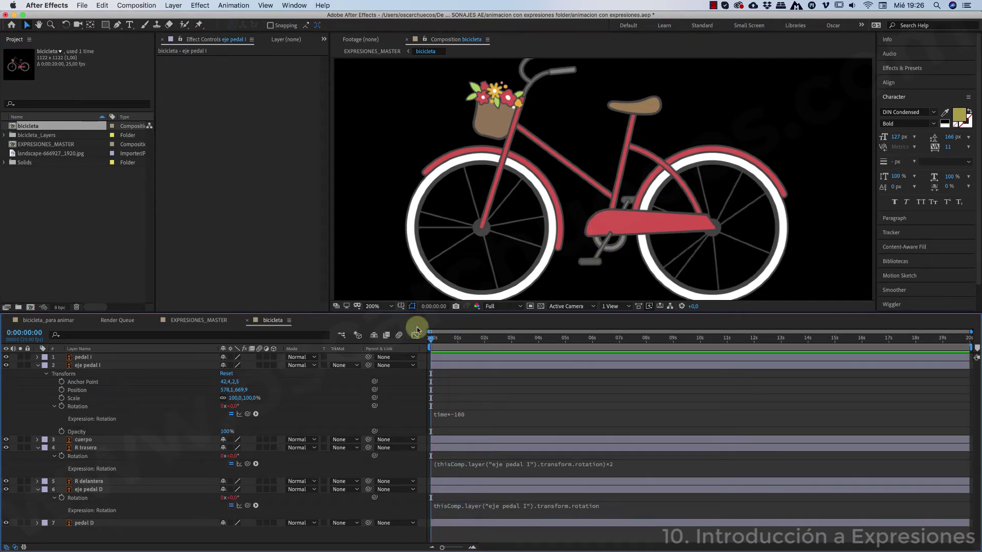
Collapse the expanded layer properties and parent the pedal I layer to eje pedal I.
key("u")
left_click(84, 357)
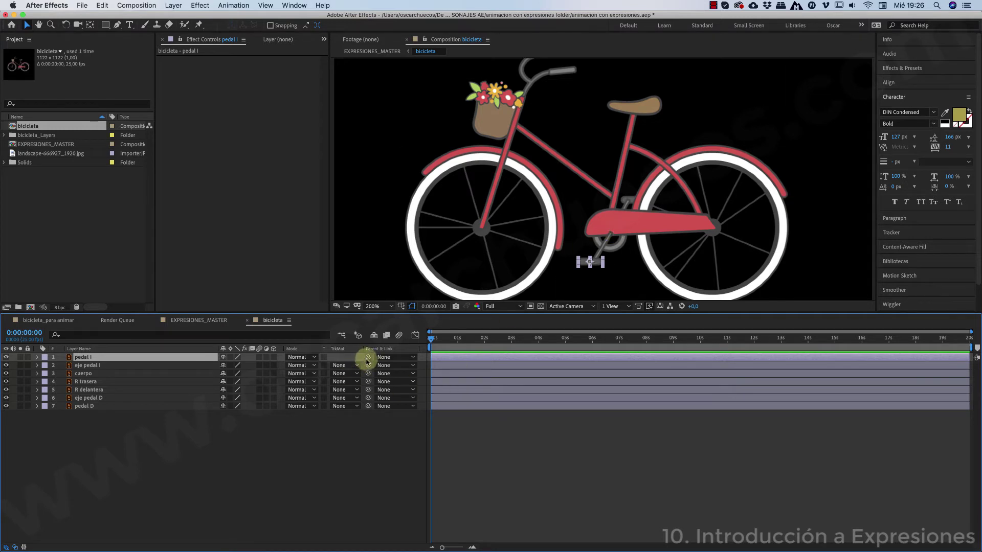
left_click_drag(368, 359, 157, 367)
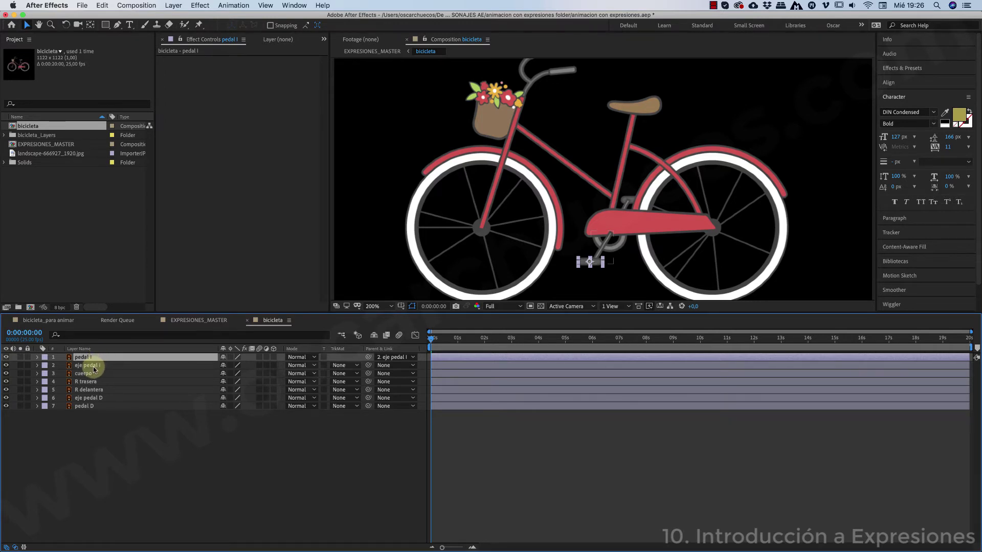
Preview the eje pedal I crank with its parented pedal and return to 0:00:00:00.
key("space")
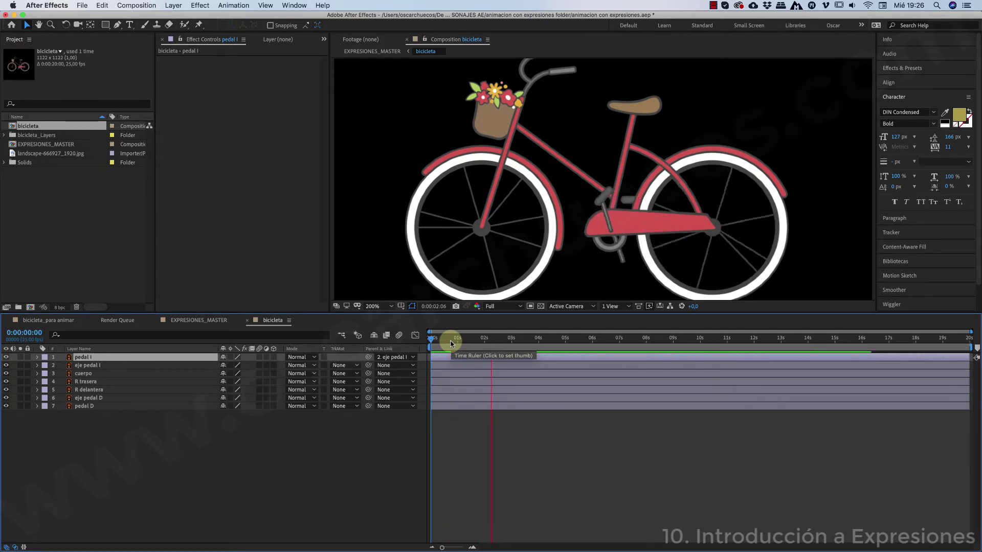
key("space")
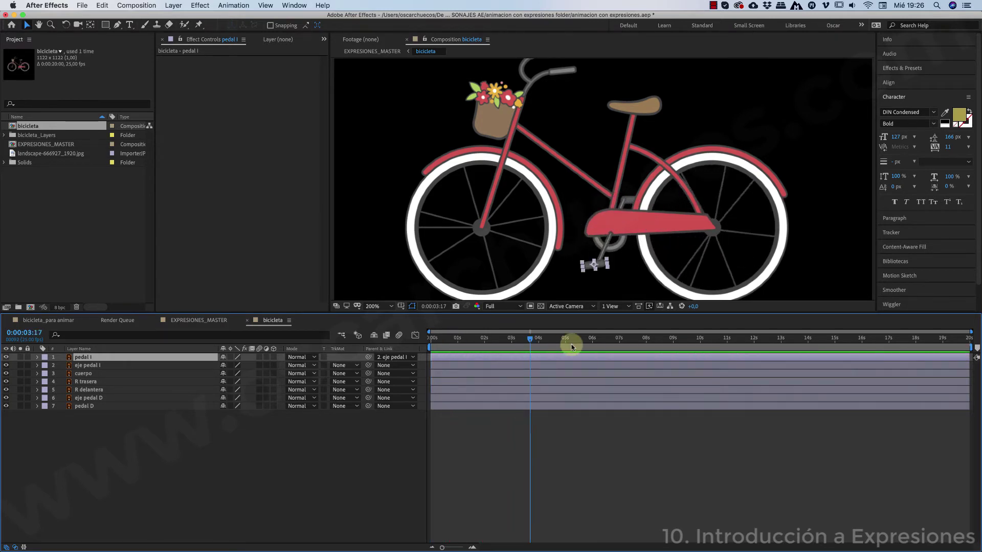
left_click_drag(529, 339, 428, 348)
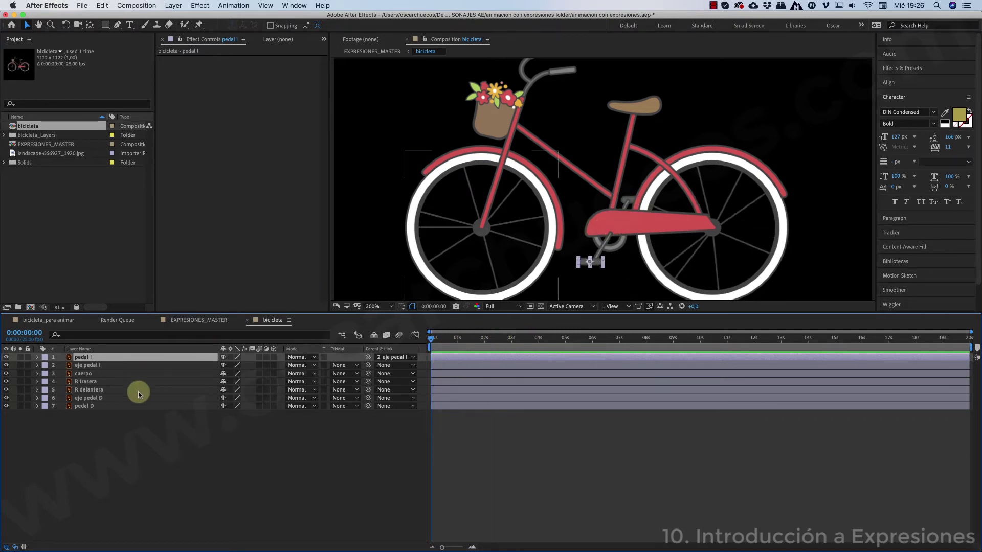
Parent the pedal D layer to eje pedal D and preview both pedals turning from 0:00:00:00.
left_click_drag(105, 400, 103, 399)
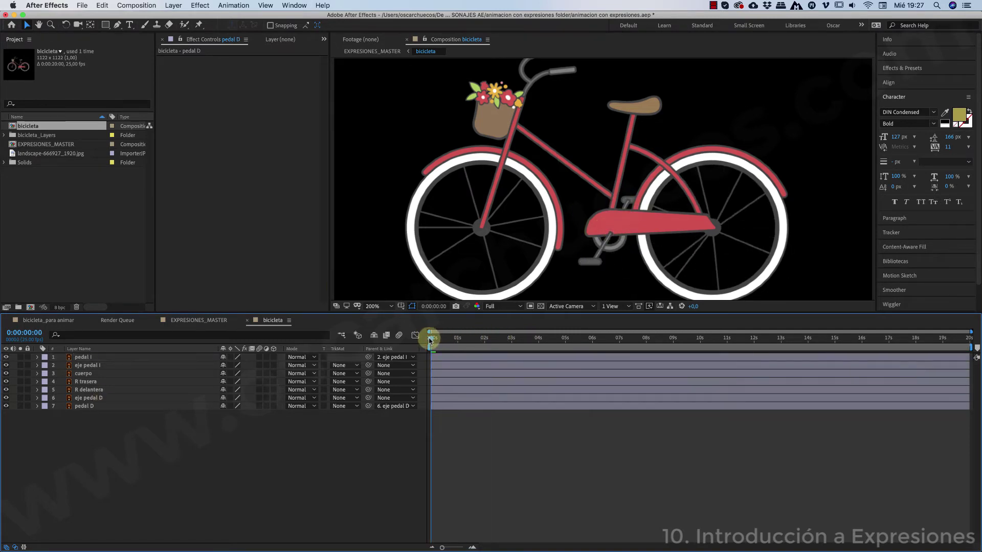
key("space")
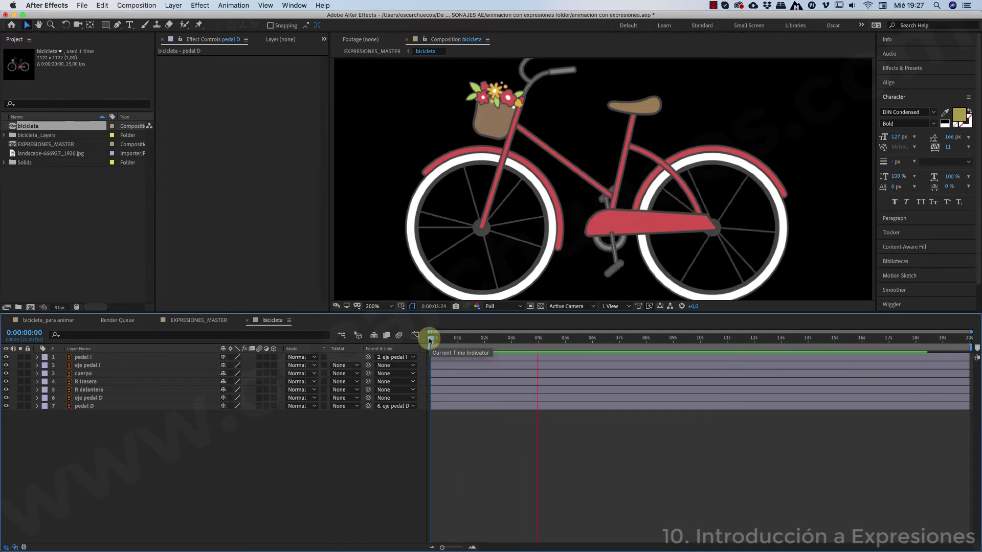
key("space")
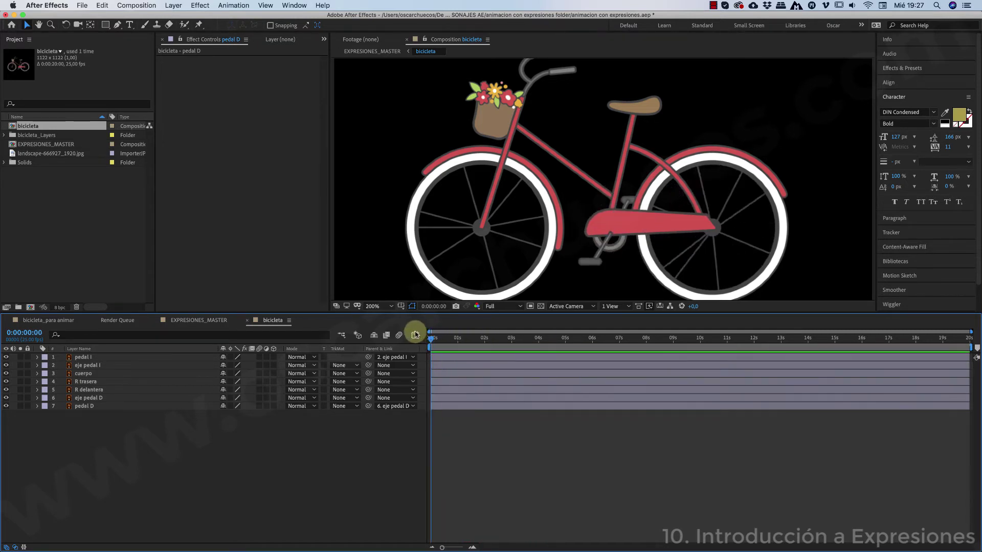
key("space")
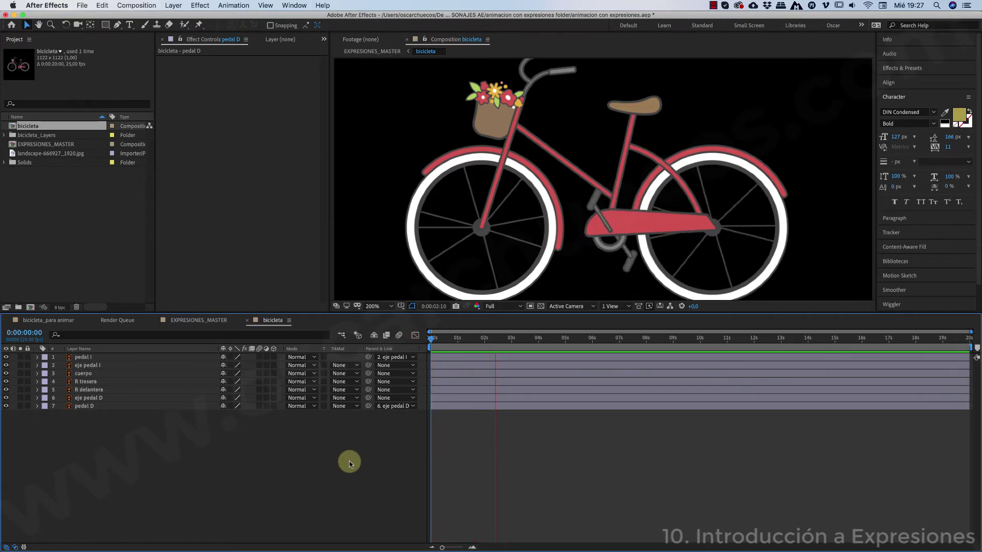
key("space")
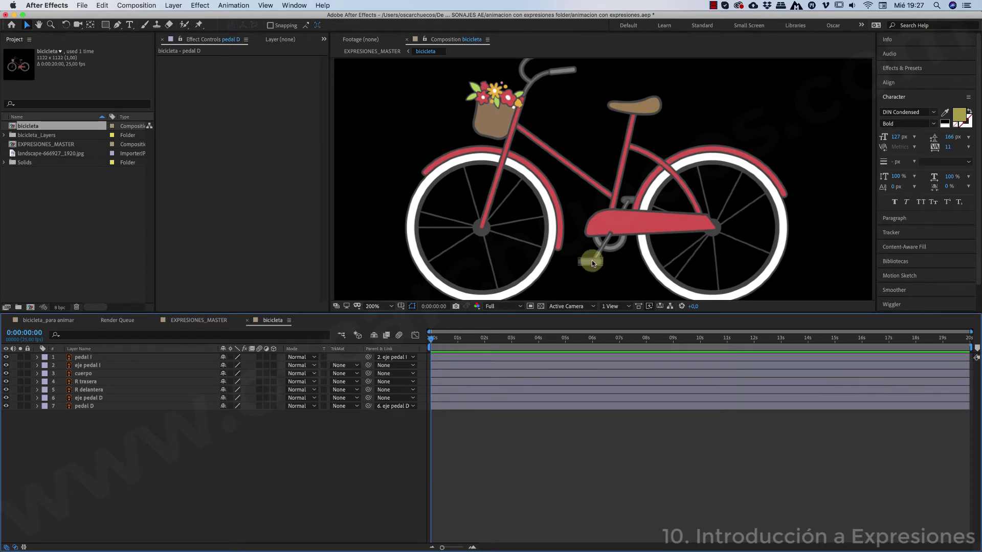
Replay the animation and scrub the first second with pedal I selected to examine how the pedal tilts with its crank.
key("space")
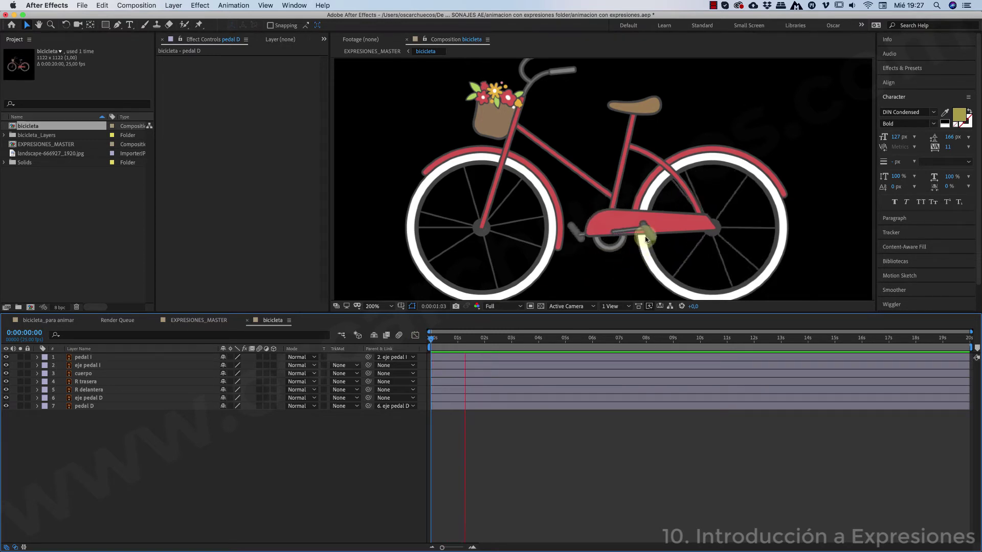
key("space")
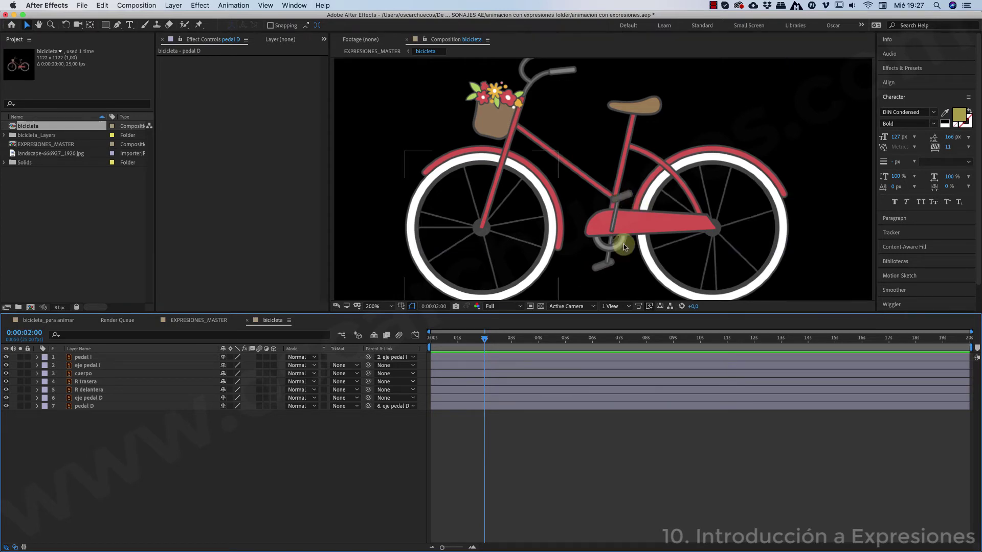
left_click(620, 205)
left_click(493, 357)
key("Home")
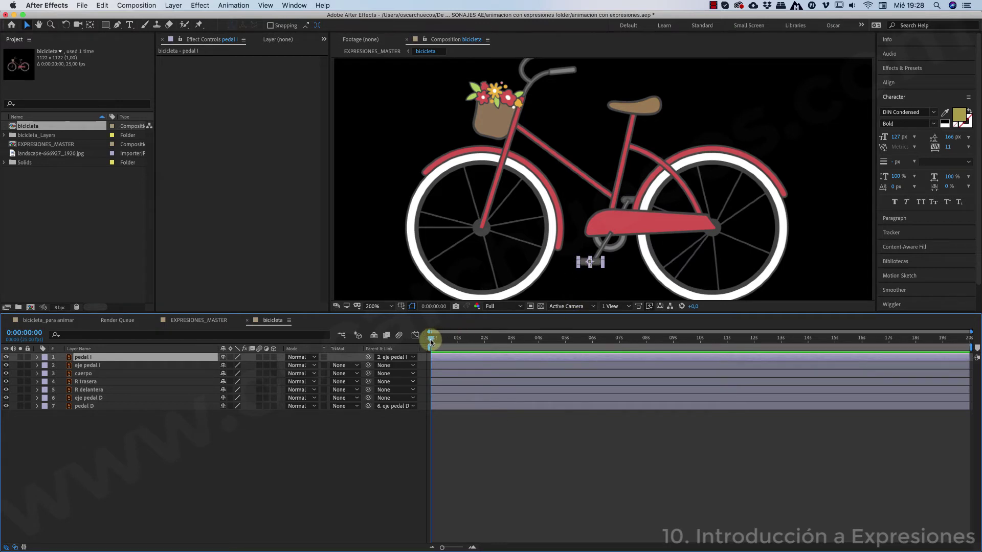
left_click_drag(431, 340, 452, 345)
left_click(640, 261)
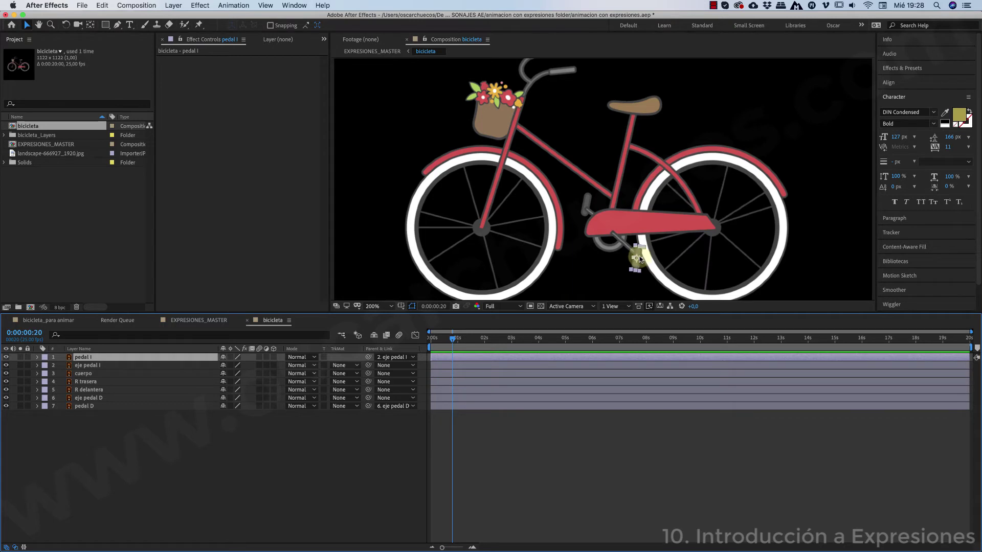
mouse_move(641, 259)
left_mouse_down()
mouse_move(618, 234)
mouse_move(641, 259)
left_mouse_up()
left_click_drag(451, 337, 431, 340)
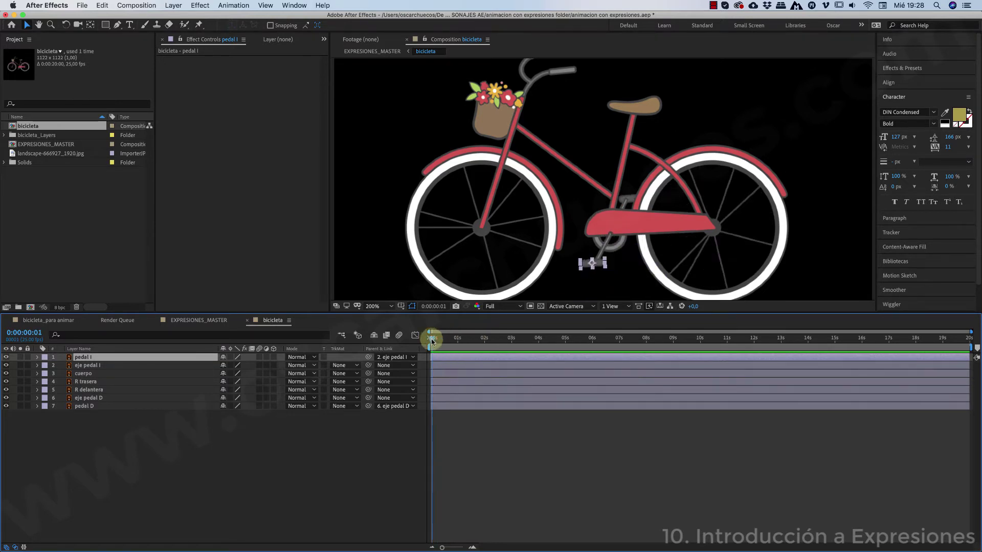
Add a Rotation expression to pedal I that links it to the Rotation of eje pedal I.
left_click(284, 415)
left_click(99, 358)
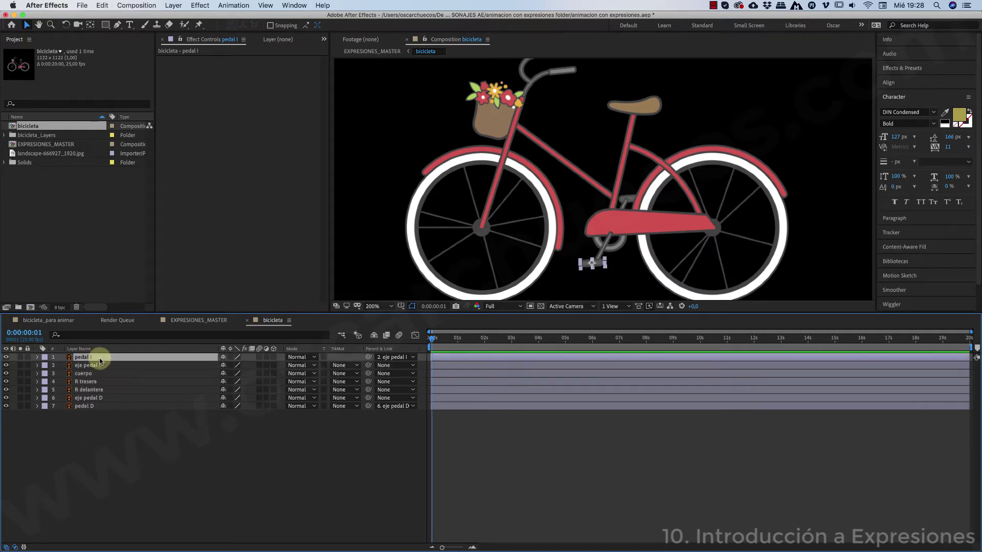
key("r")
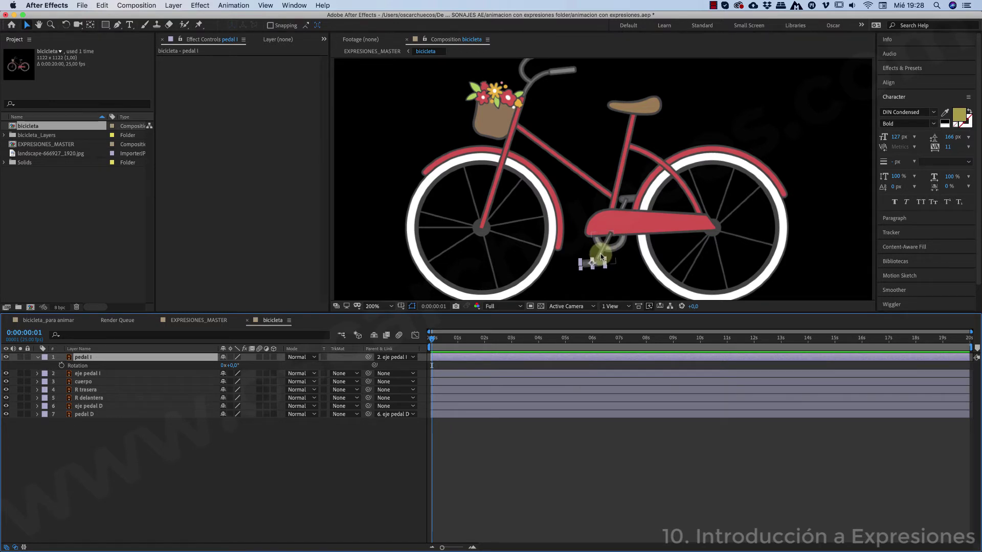
left_click(37, 377)
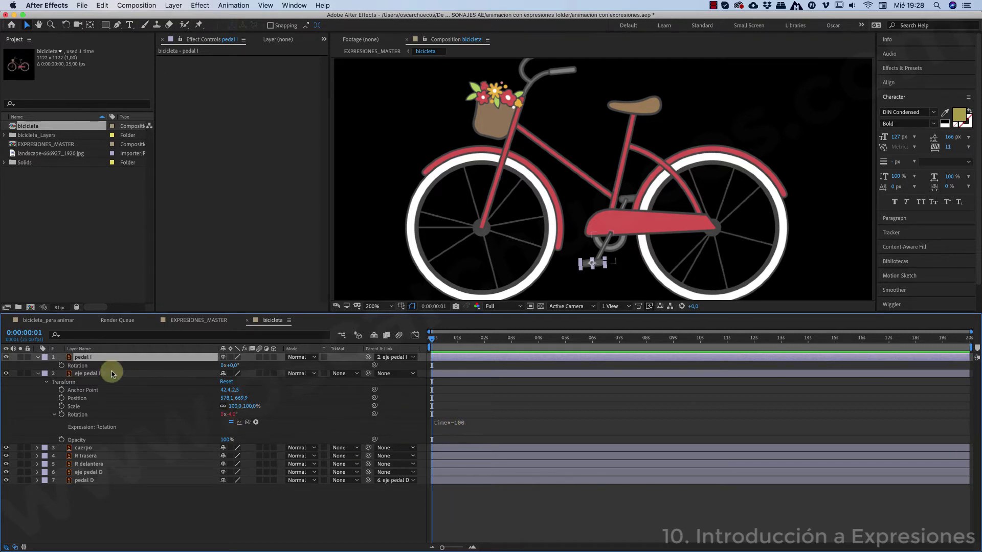
left_click(61, 366, "alt")
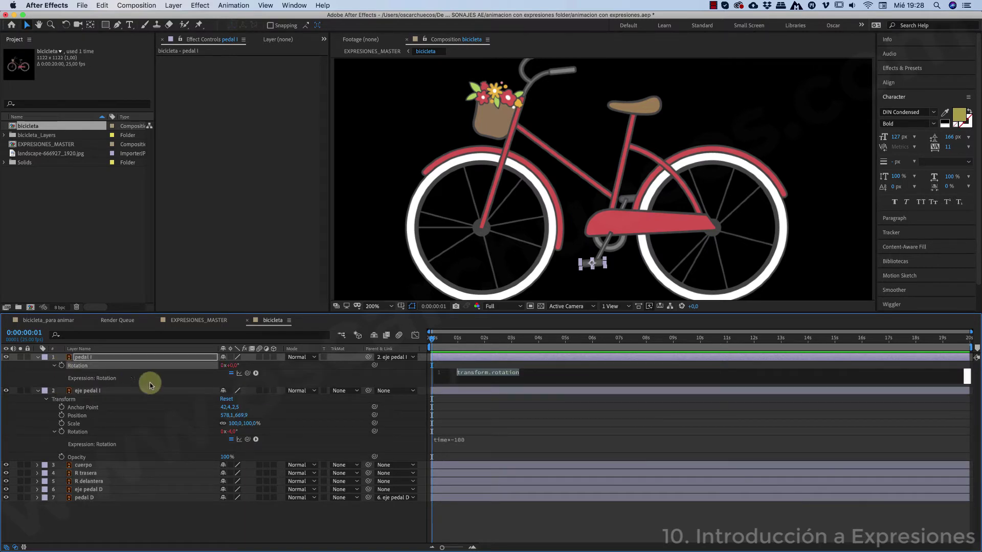
left_click_drag(247, 375, 137, 436)
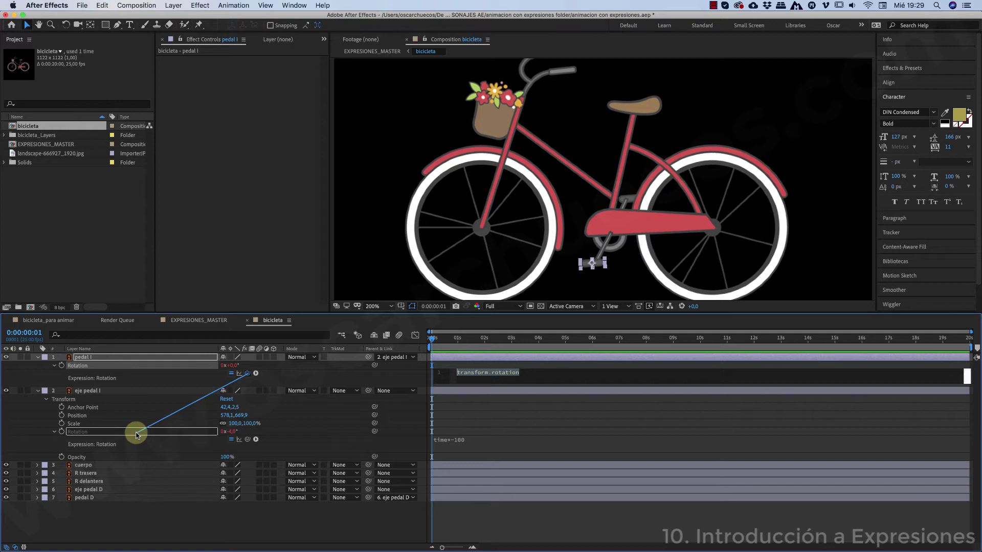
left_click_drag(137, 435, 136, 435)
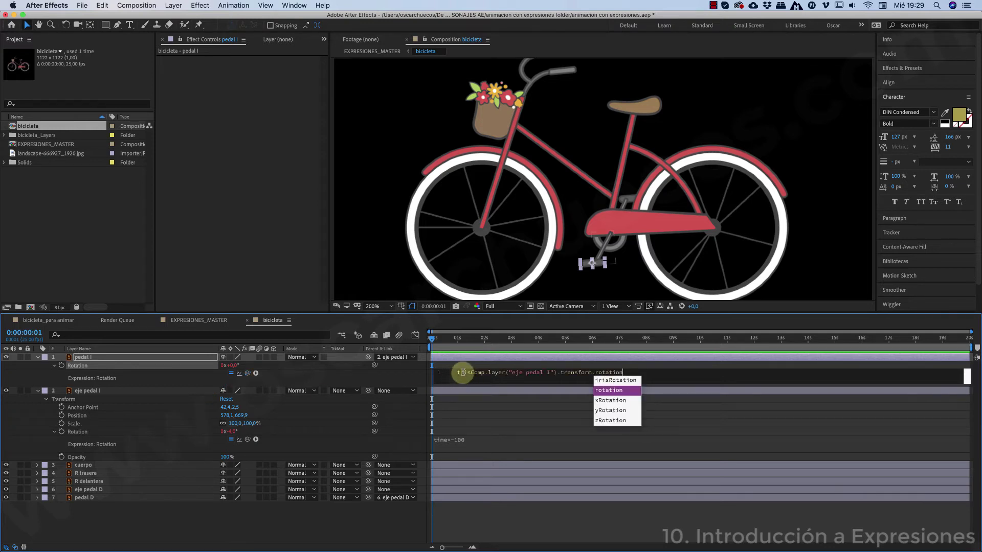
left_click_drag(457, 375, 643, 381)
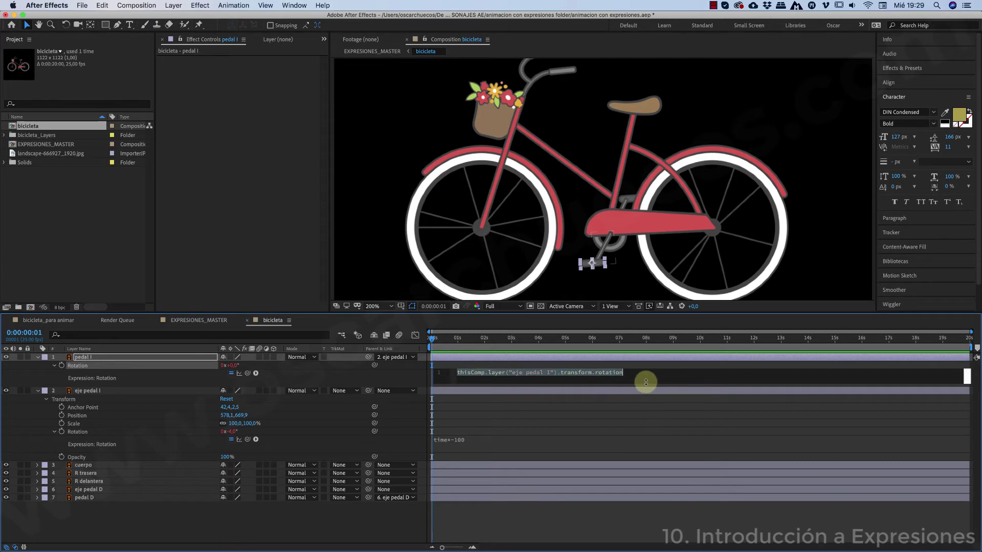
left_click(461, 338)
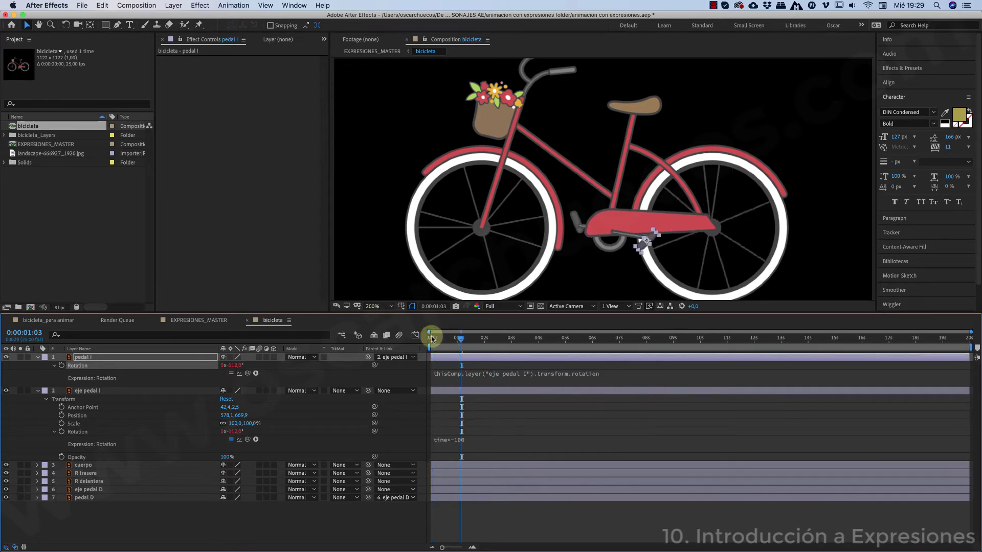
Change pedal I's Rotation expression to (thisComp.layer("eje pedal I").transform.rotation)*-1, previewing from 0:00:00:00 before and after the change.
left_click_drag(432, 338, 400, 338)
key("space")
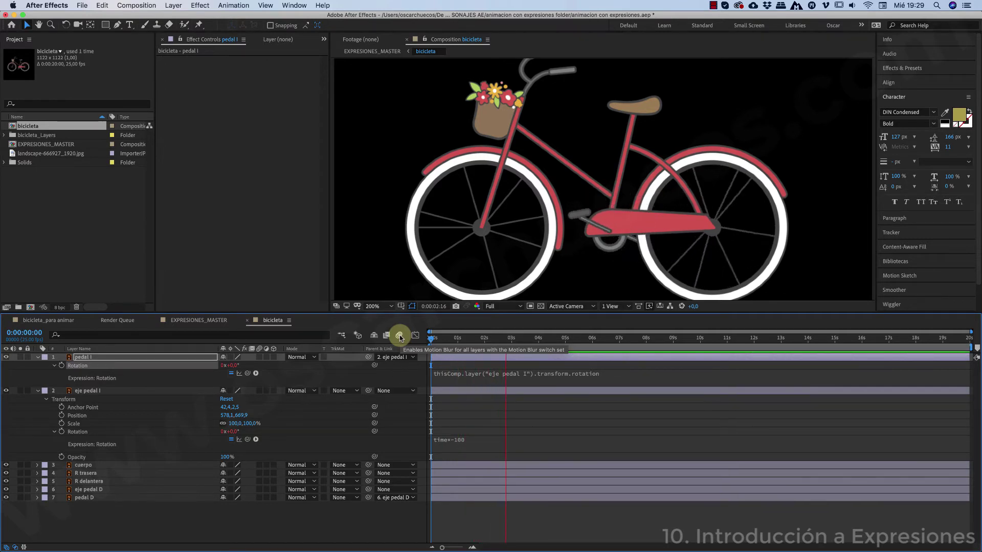
left_click(459, 372)
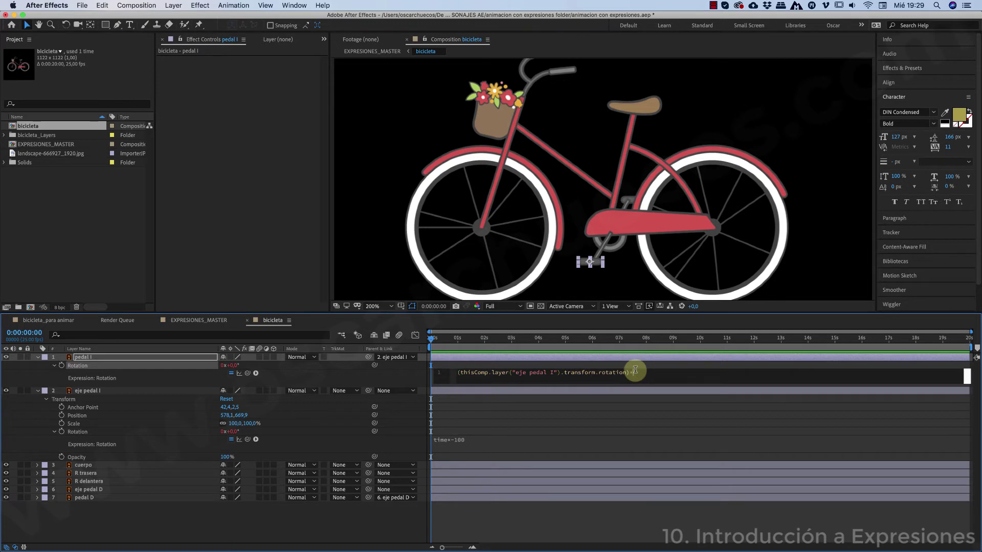
key("KP_Enter")
key("space")
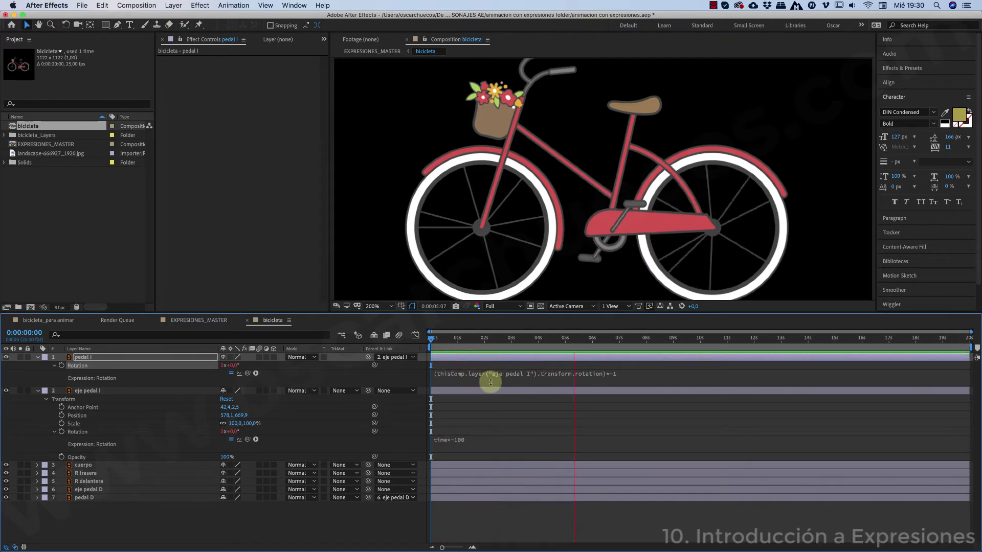
left_click_drag(471, 340, 415, 339)
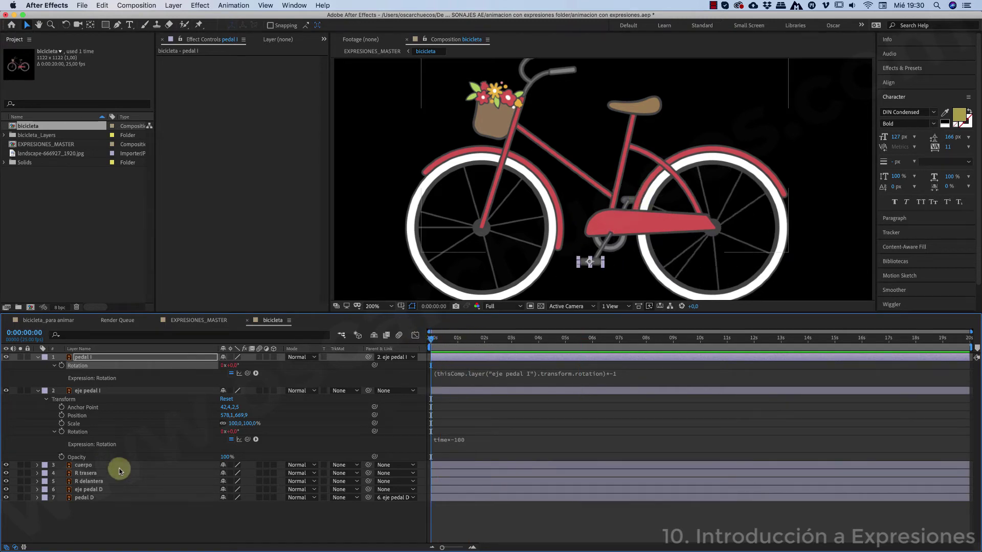
Add a Rotation expression to pedal D that links it to pedal I's Rotation, and check the pedals at 0:00:00:14.
left_click(86, 498)
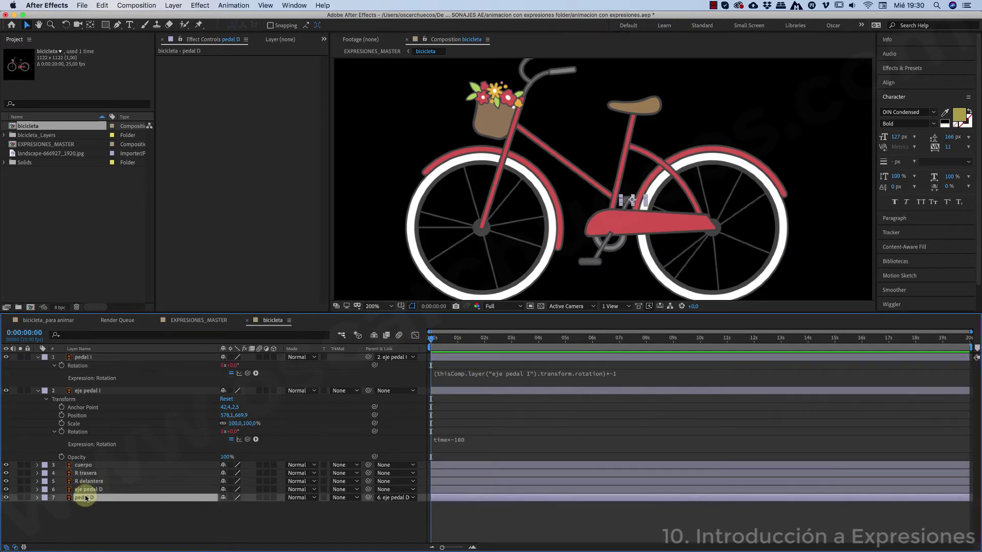
left_click(61, 505, "alt")
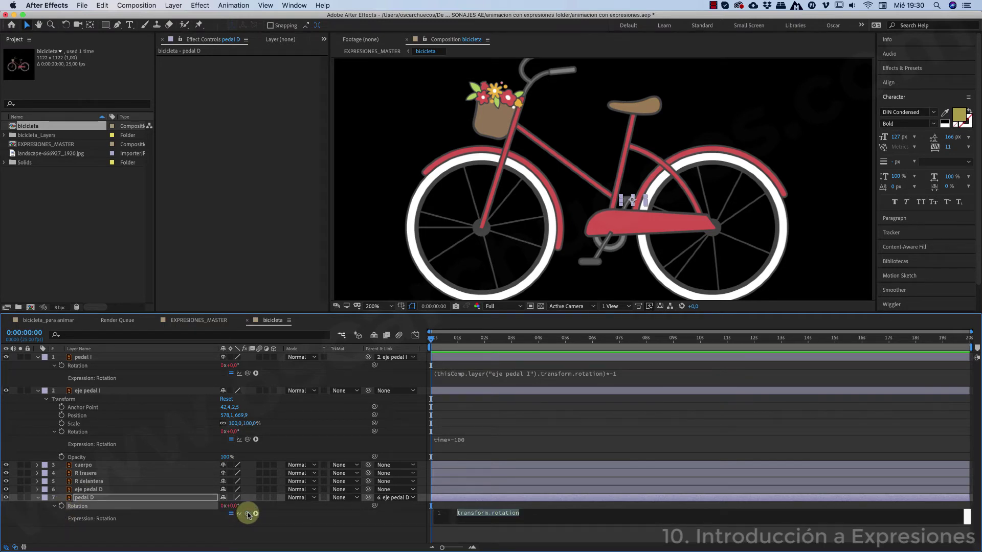
left_click_drag(248, 514, 79, 366)
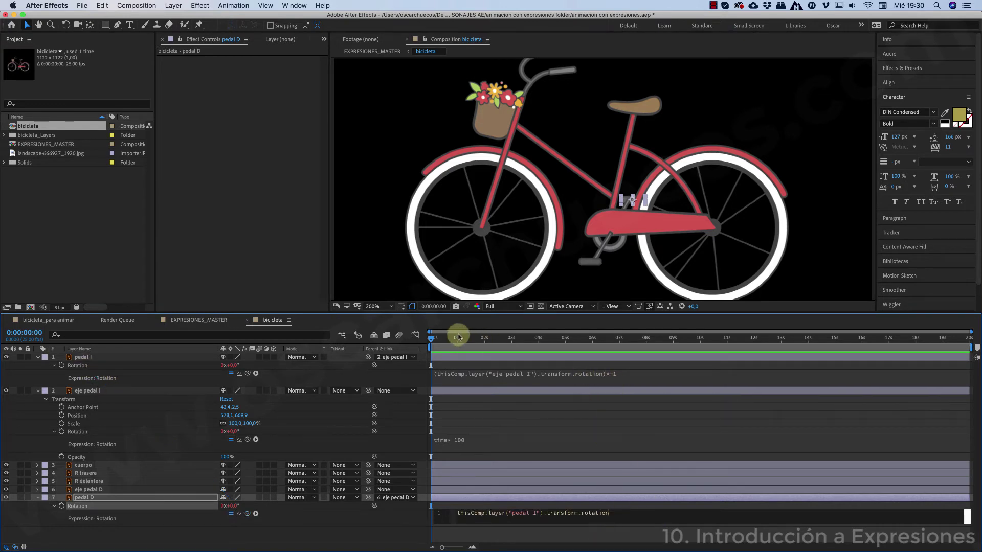
left_click(416, 335)
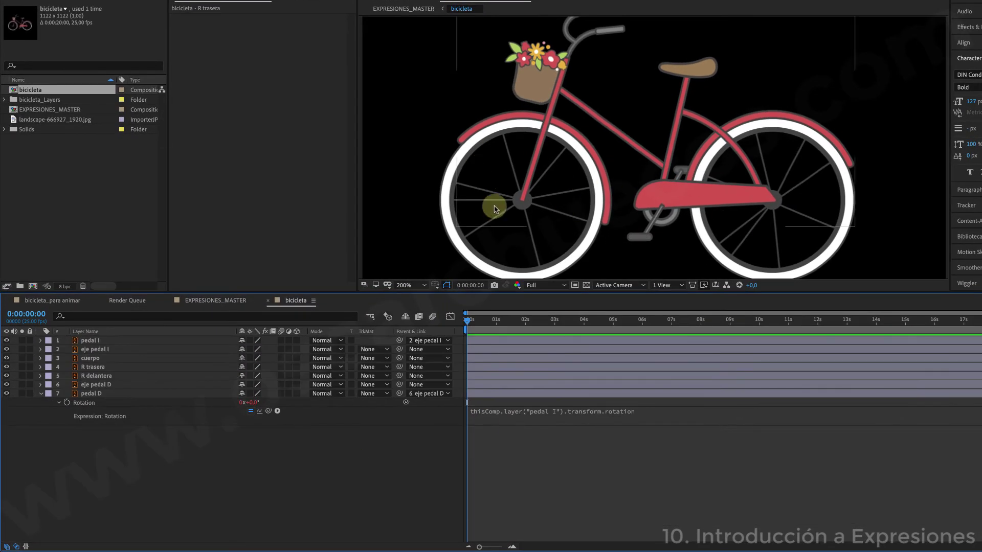
left_click(483, 322)
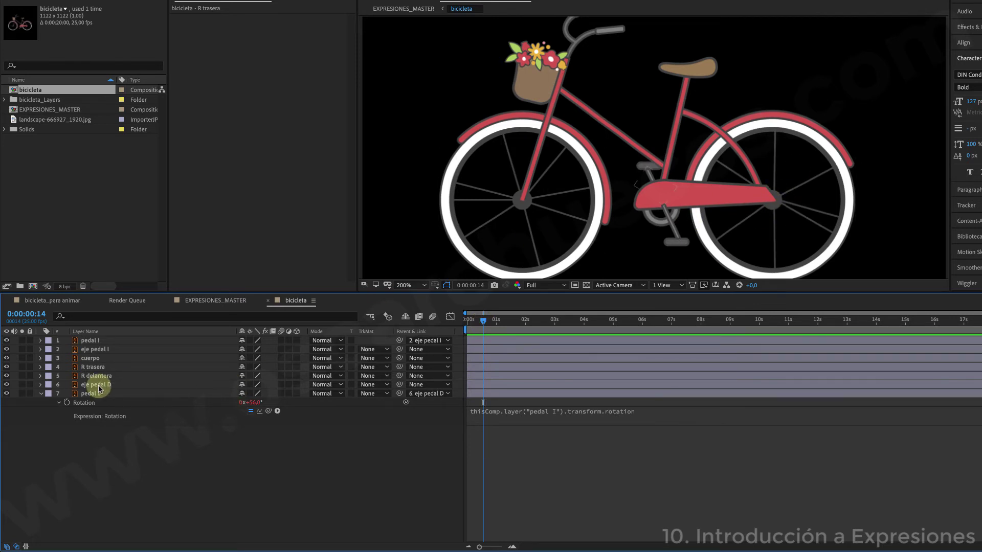
Show the modified properties of R trasera and link R delantera's Rotation to R trasera's Rotation with an expression.
left_click(95, 366)
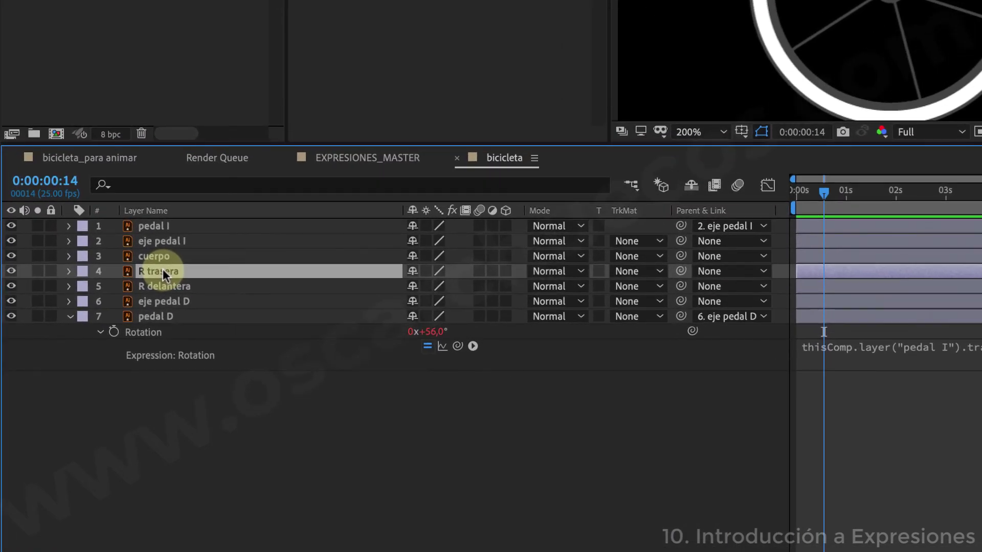
key("u")
key("u")
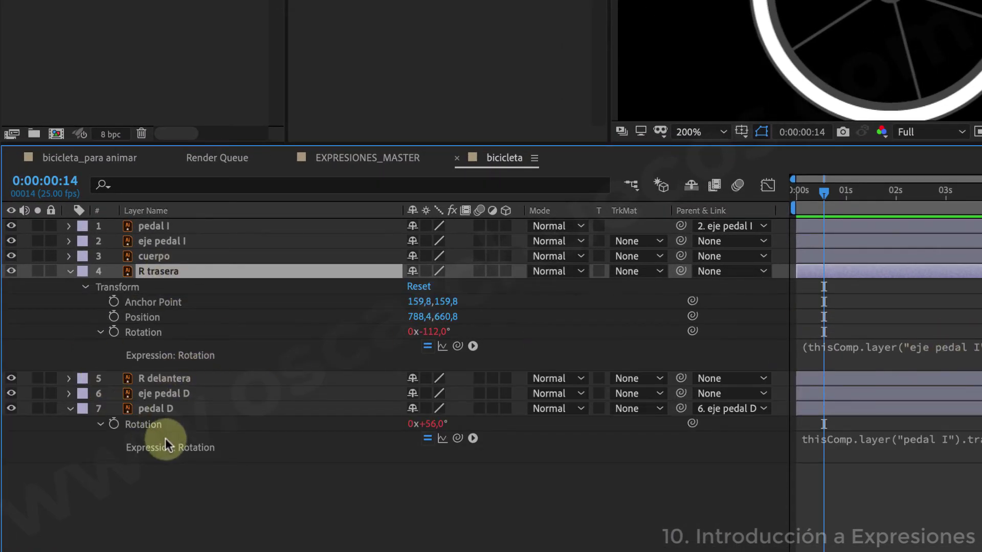
left_click(166, 378)
key("r")
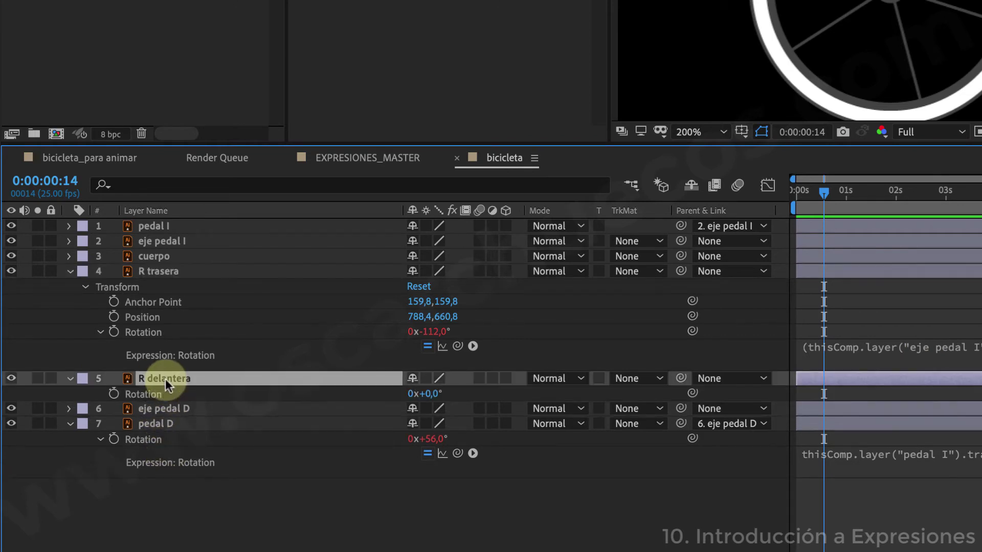
left_click(114, 394, "alt")
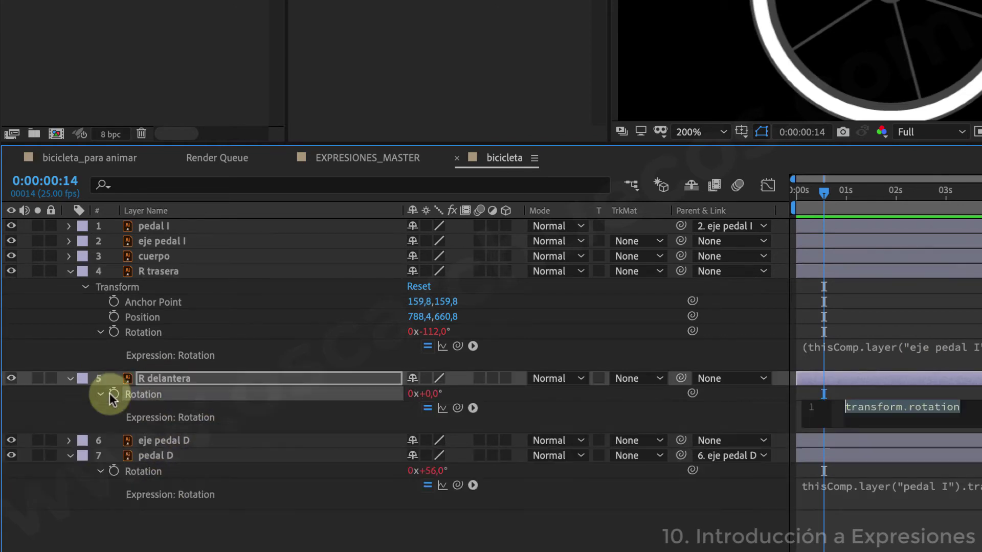
left_click_drag(457, 408, 188, 332)
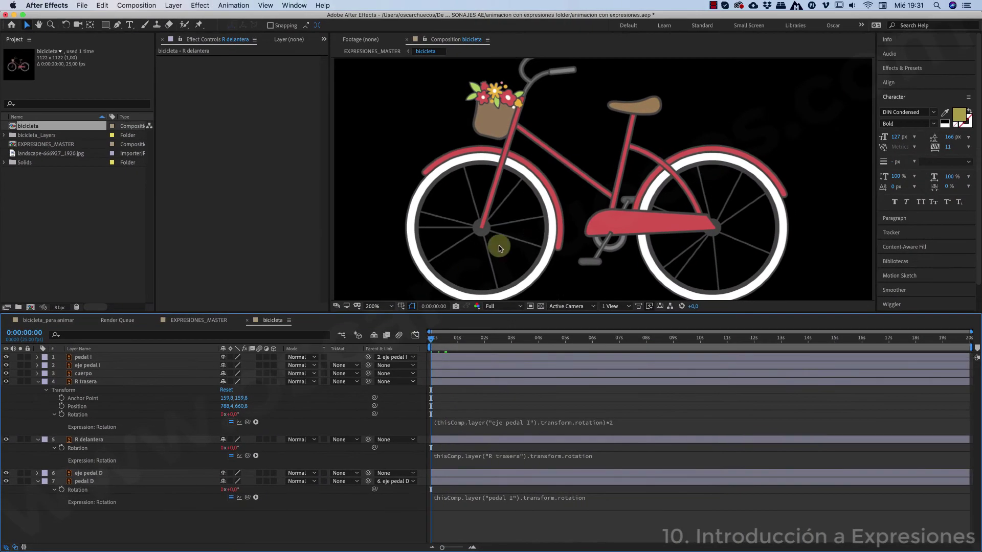
Preview the bicycle animation from the start and scrub to 0:00:05:17 to check the wheels and pedals.
key("space")
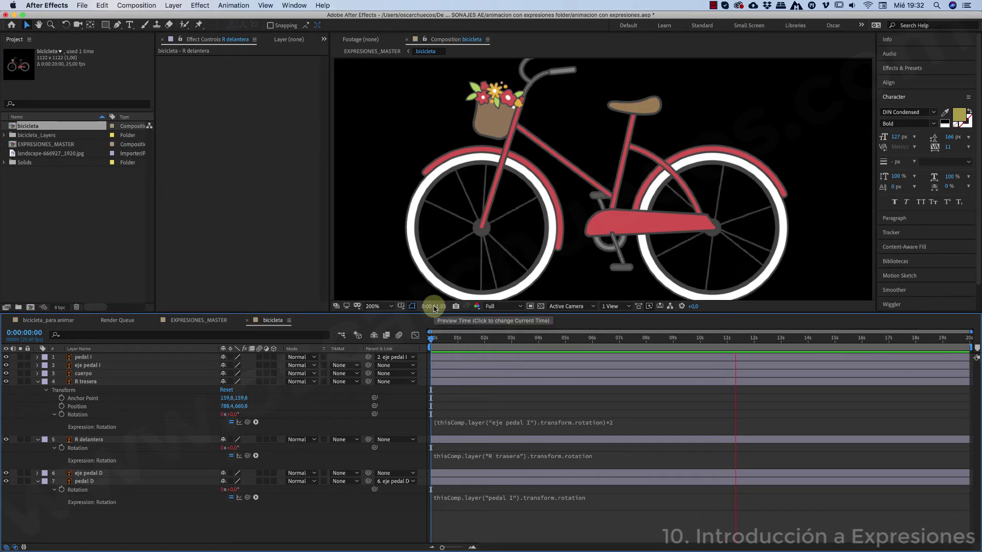
key("space")
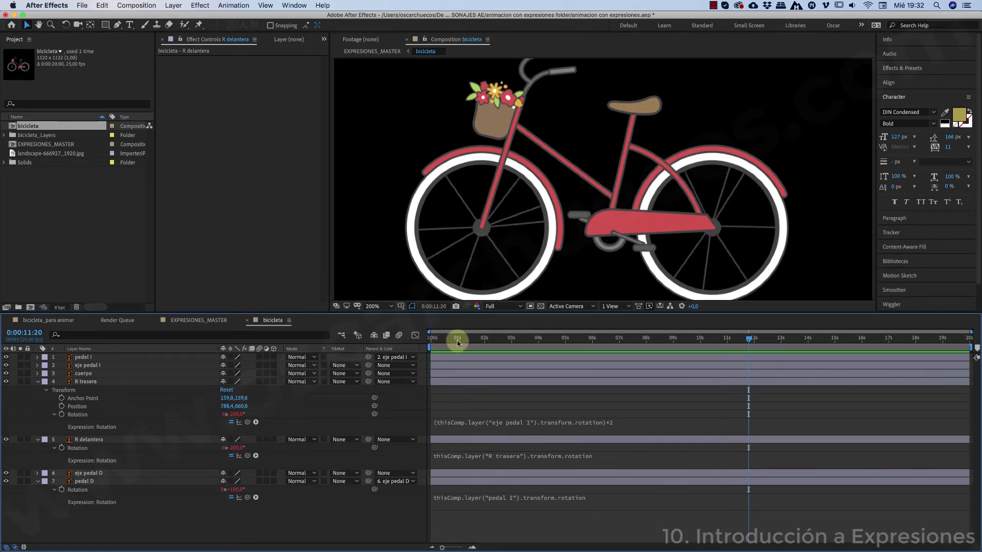
left_click_drag(444, 338, 584, 332)
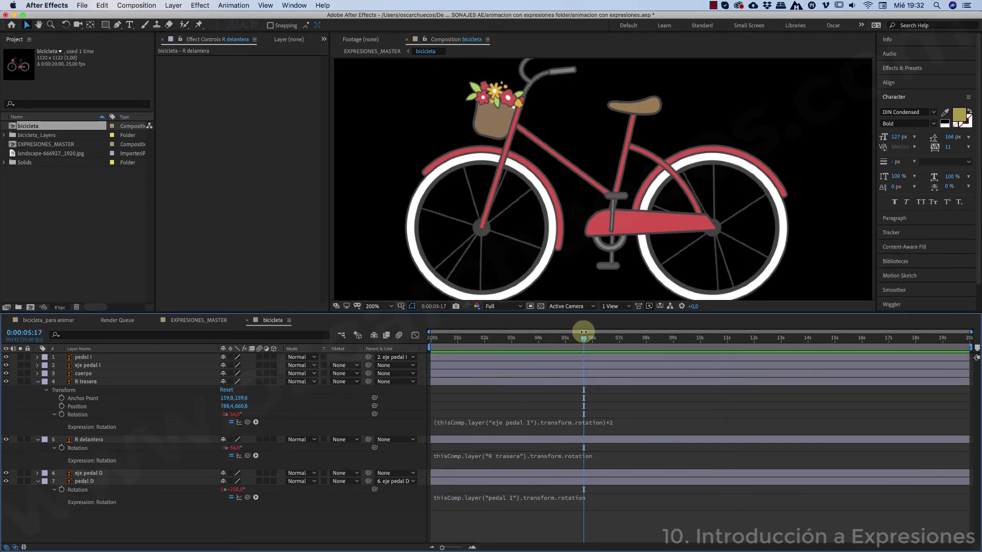
Reveal eje pedal I's Rotation expression, change it to time*-250, and preview the animation from 0:00:00:00.
left_click(96, 366)
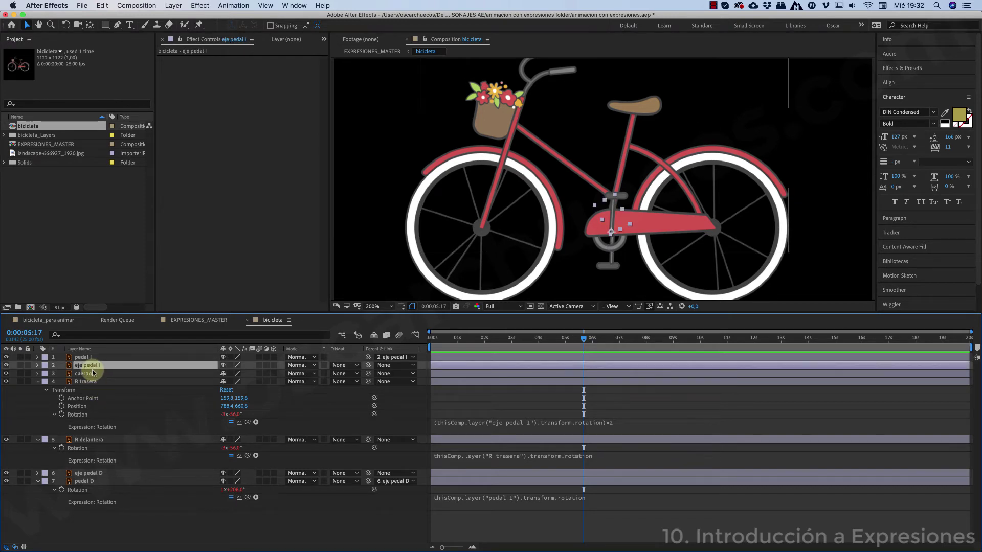
key("e")
key("e")
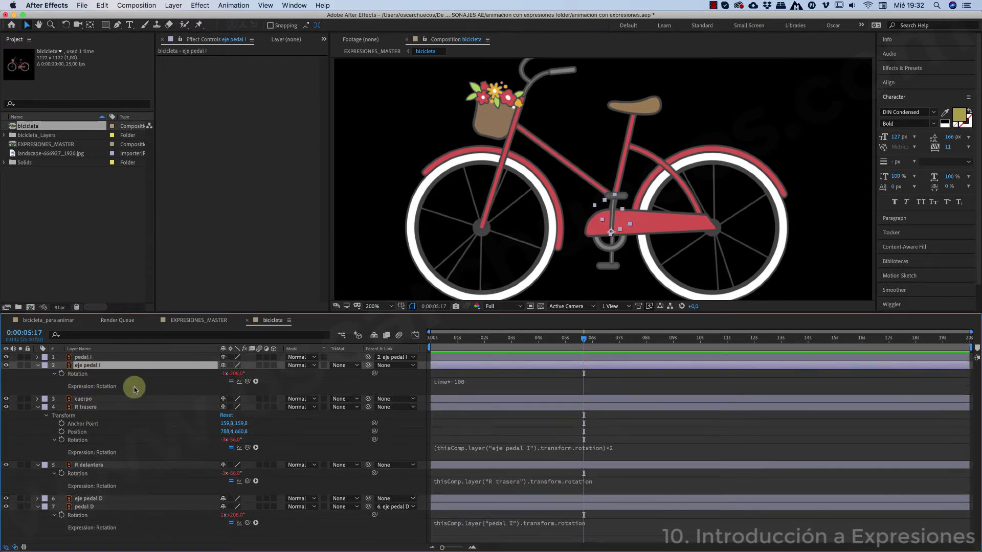
left_click(474, 384)
left_click(482, 382)
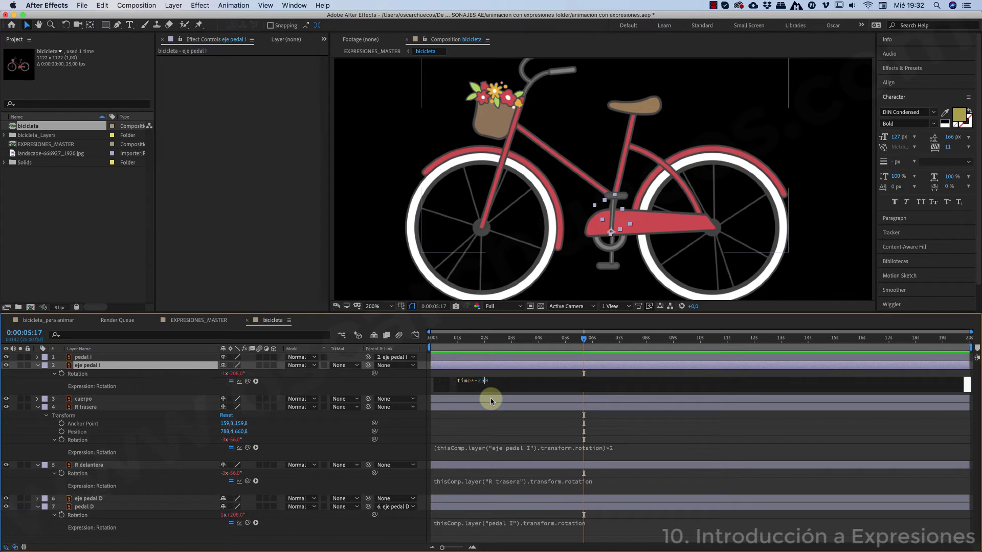
left_click(423, 360)
key("space")
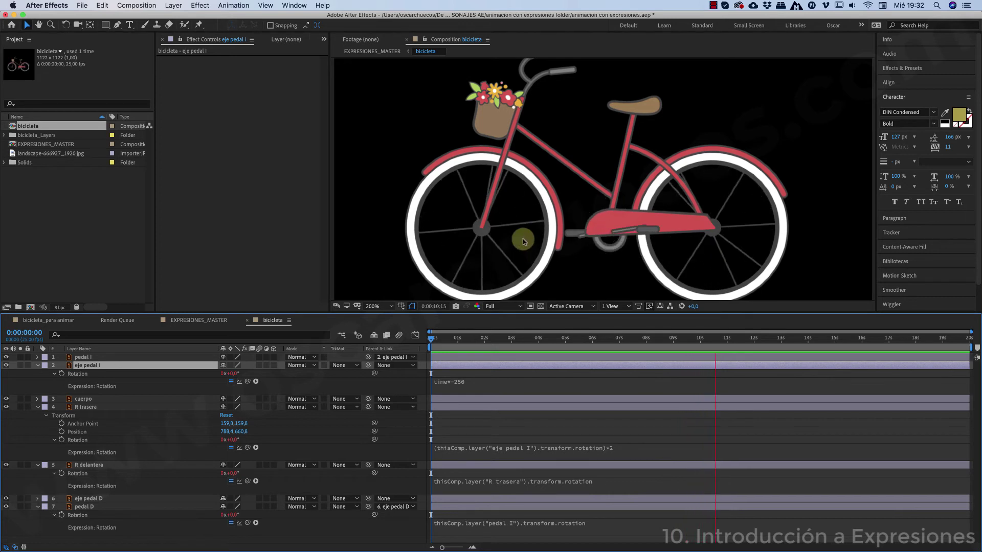
key("space")
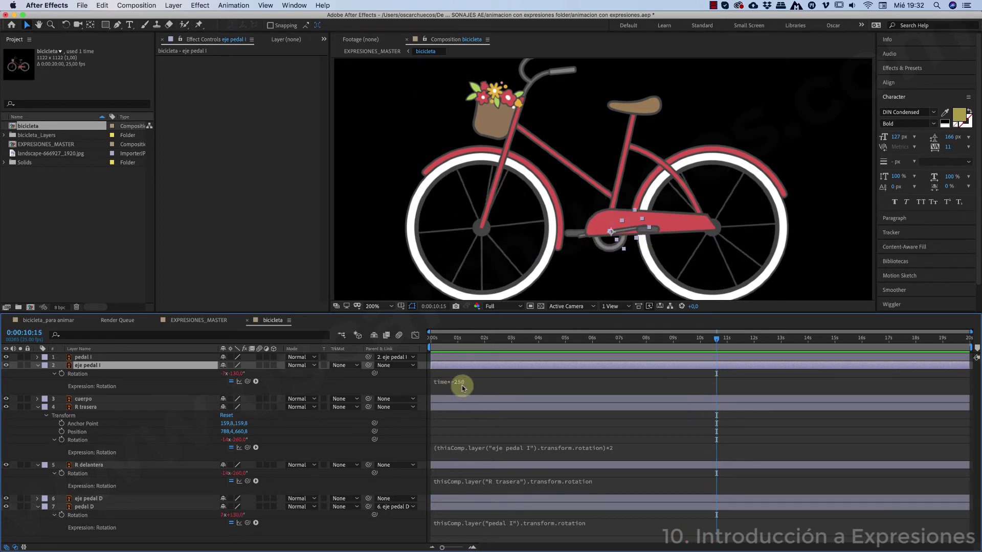
Test eje pedal I's Rotation expression as time*250 with a preview from 0:00:01:14, and set it to time*-150.
left_click(462, 385)
left_click(478, 381)
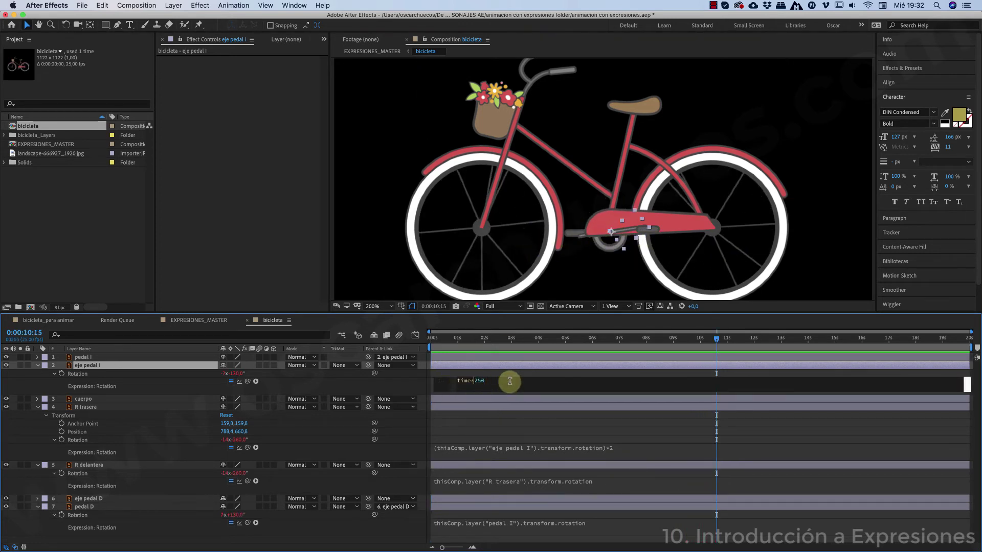
left_click(472, 338)
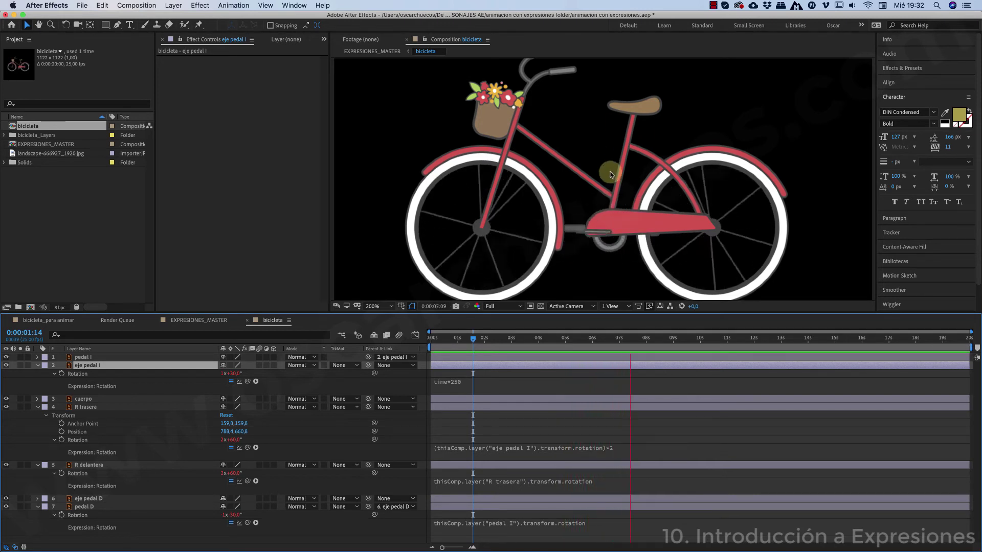
left_click(456, 382)
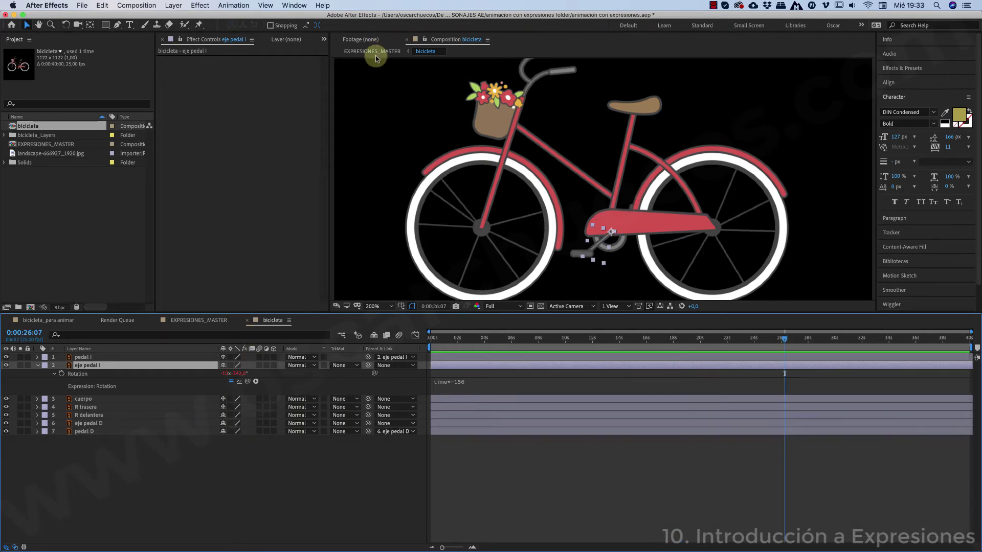
Open the EXPRESIONES_MASTER composition, scrub its first seconds, and preview the bicycle over the landscape.
left_click(375, 52)
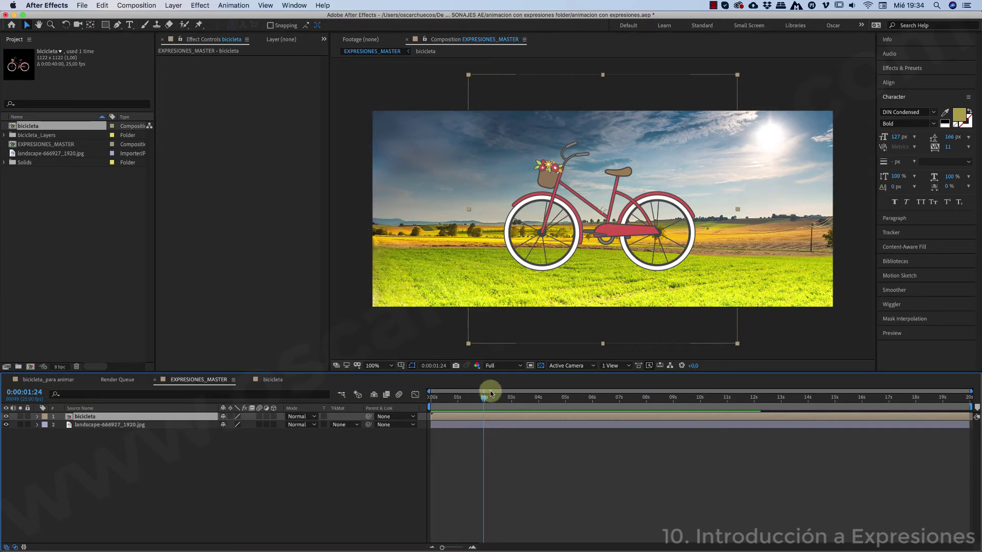
left_click_drag(481, 402, 431, 399)
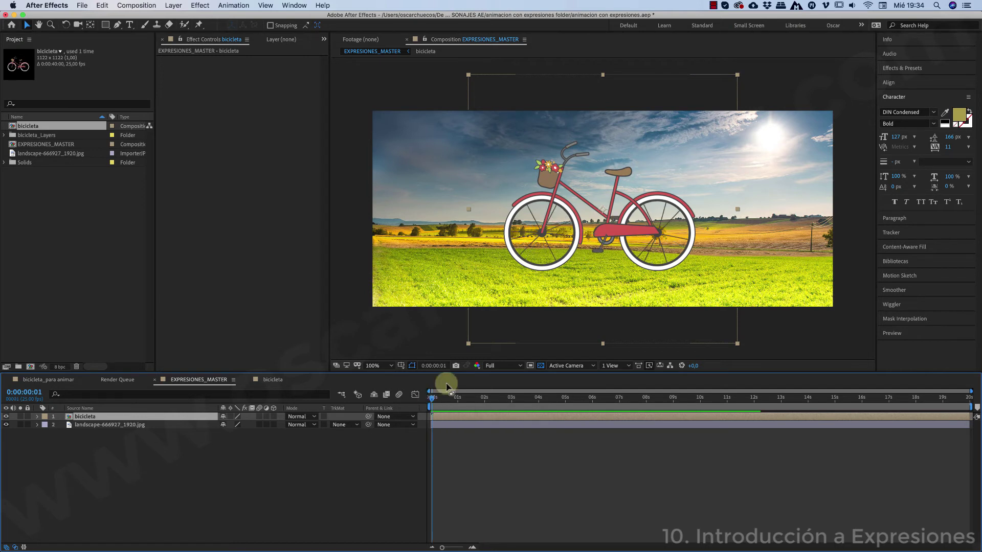
left_click_drag(432, 397, 472, 405)
key("space")
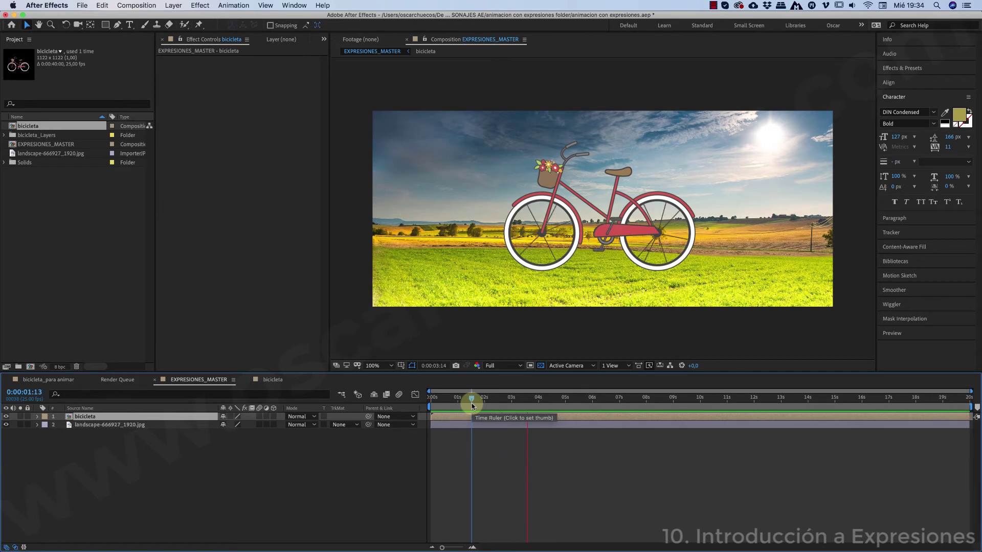
key("space")
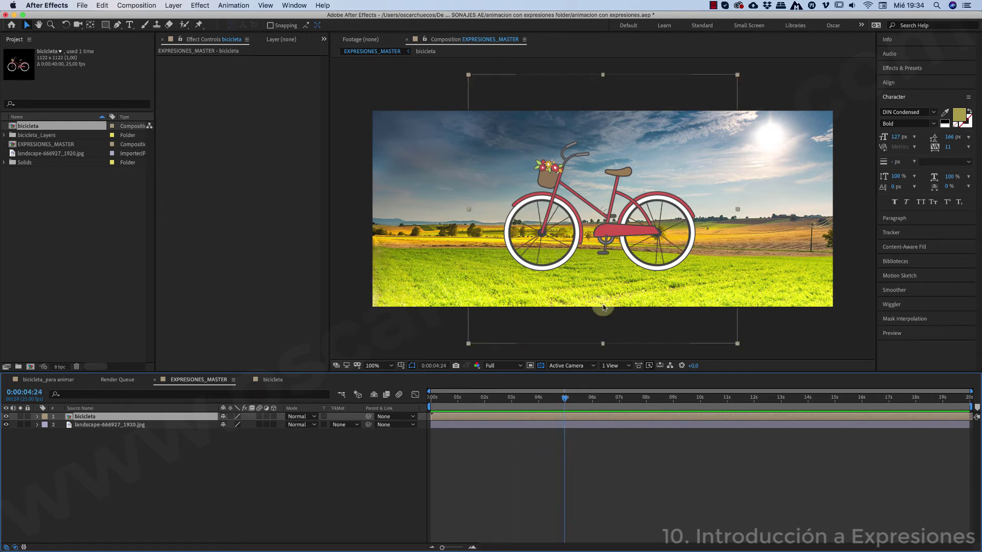
Enable an expression on the bicicleta layer's Position, keep the default transform.position, and enlarge its expression field while at 0:00:01:23.
left_click_drag(230, 375, 230, 381)
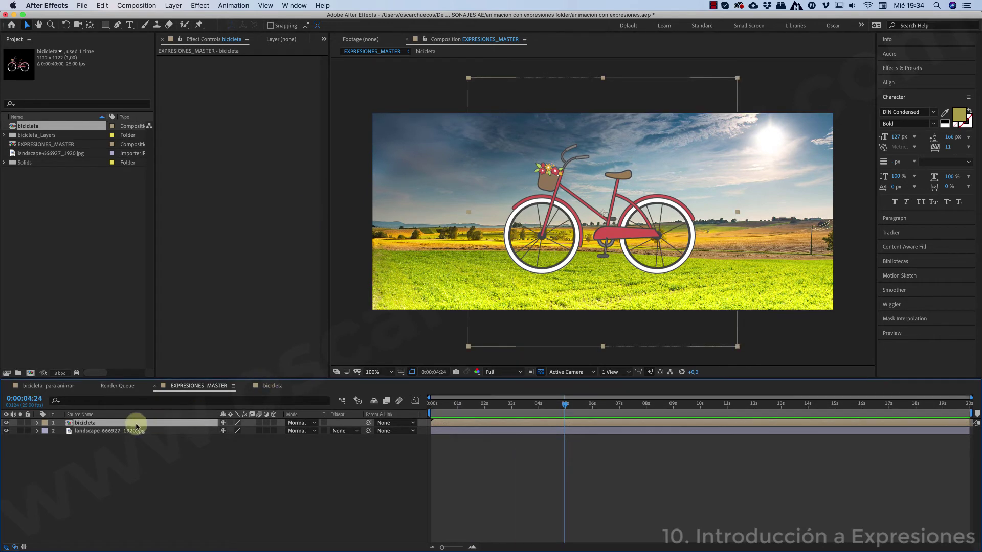
key("p")
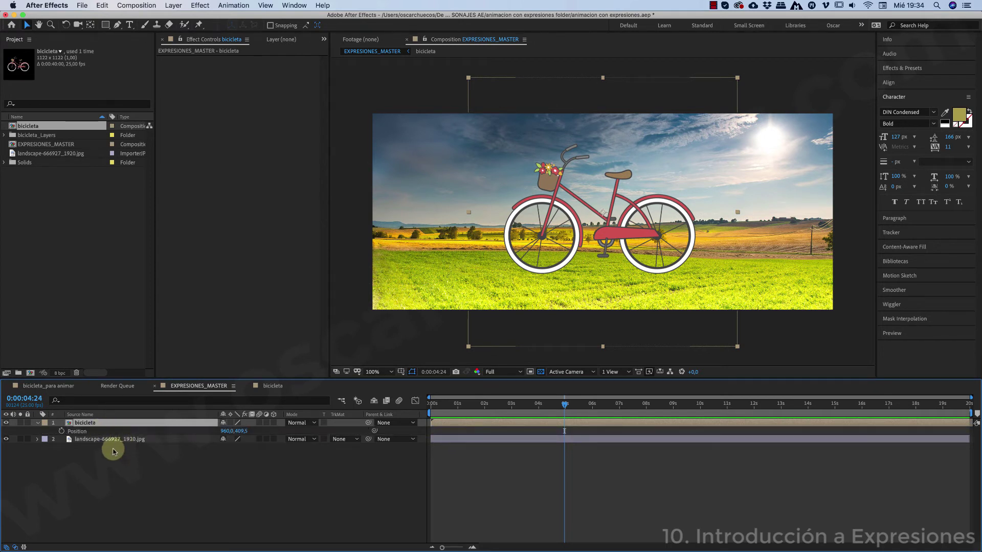
left_click(61, 431, "alt")
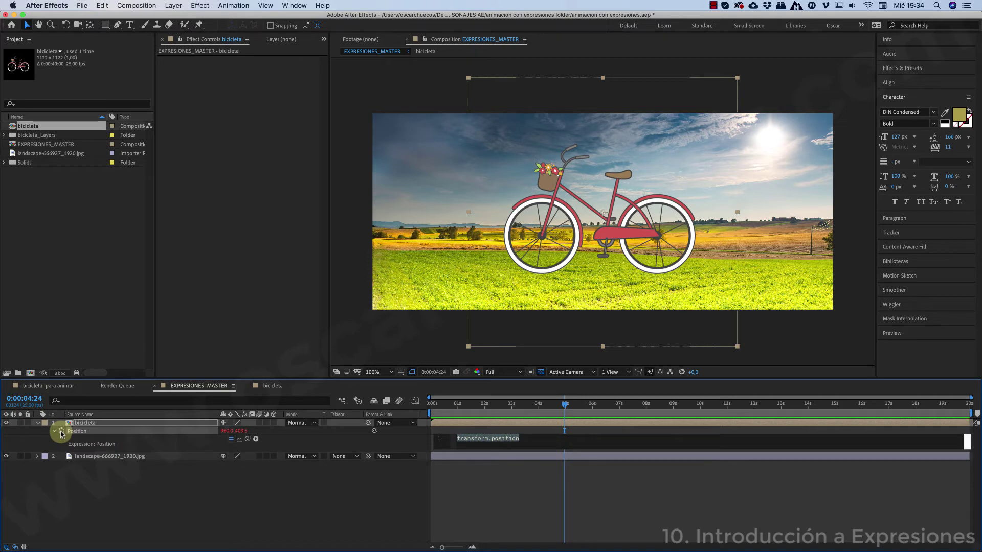
left_click(237, 508)
left_click(451, 405)
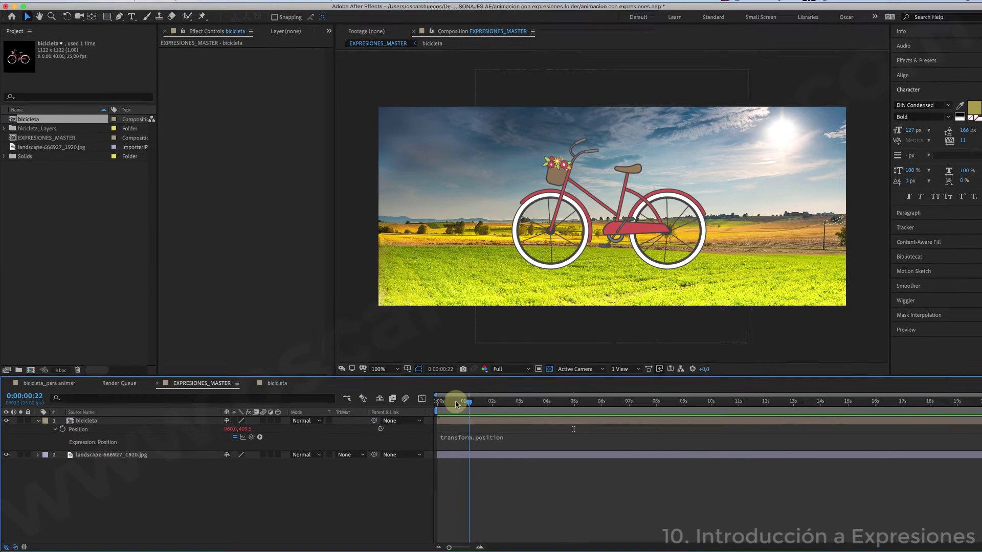
left_click_drag(457, 404, 489, 403)
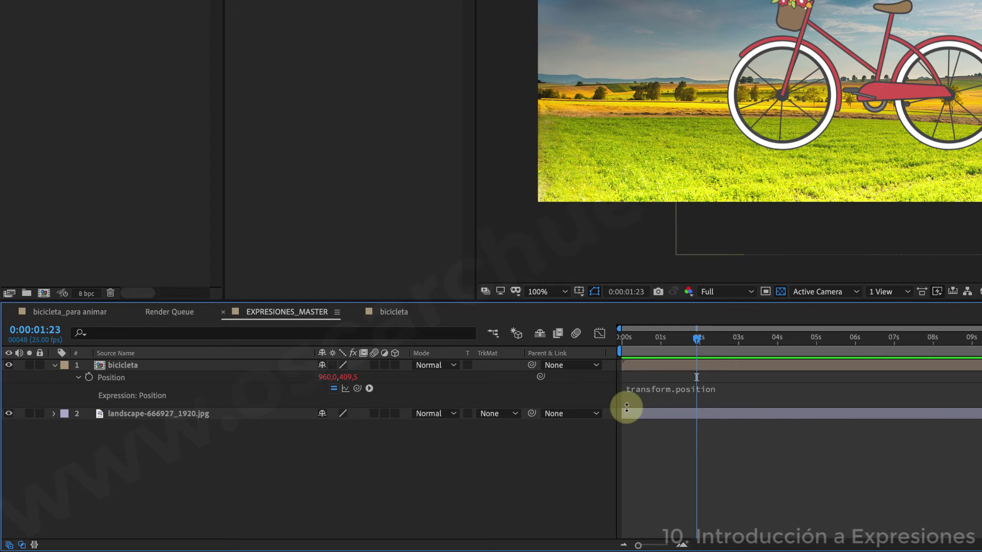
left_click_drag(625, 408, 624, 422)
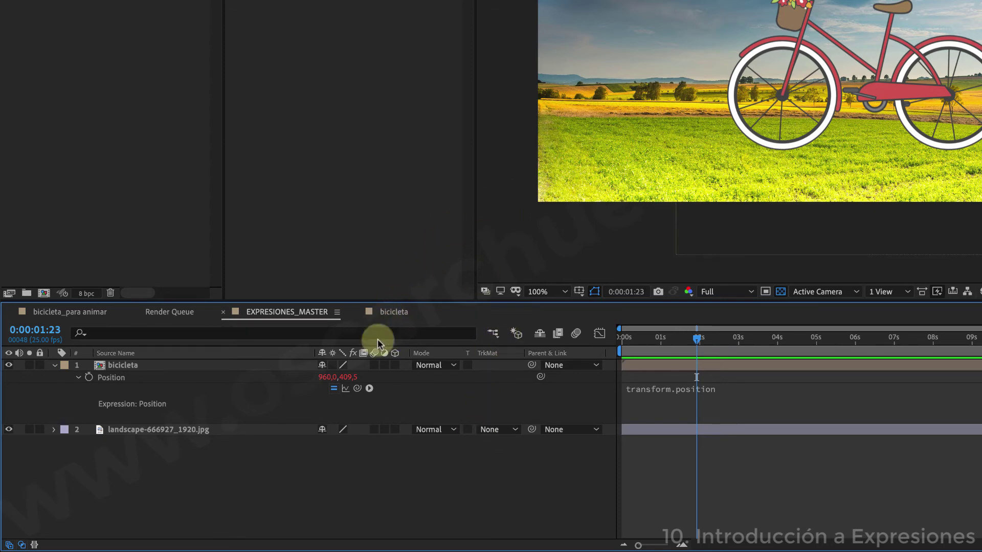
Switch back and forth between the bicicleta and EXPRESIONES_MASTER timelines to compare their contents.
left_click(391, 312)
left_click(316, 311)
left_click(391, 312)
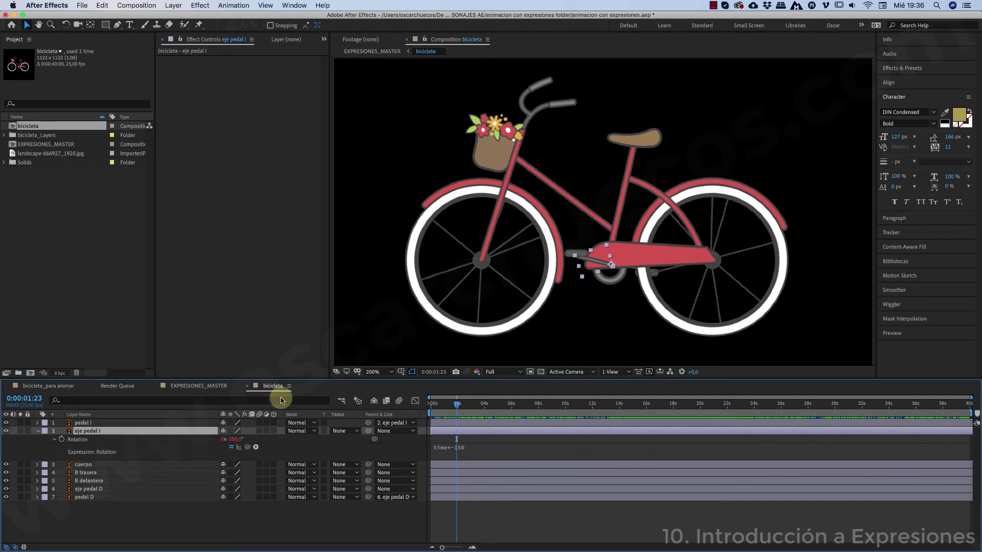
left_click(203, 388)
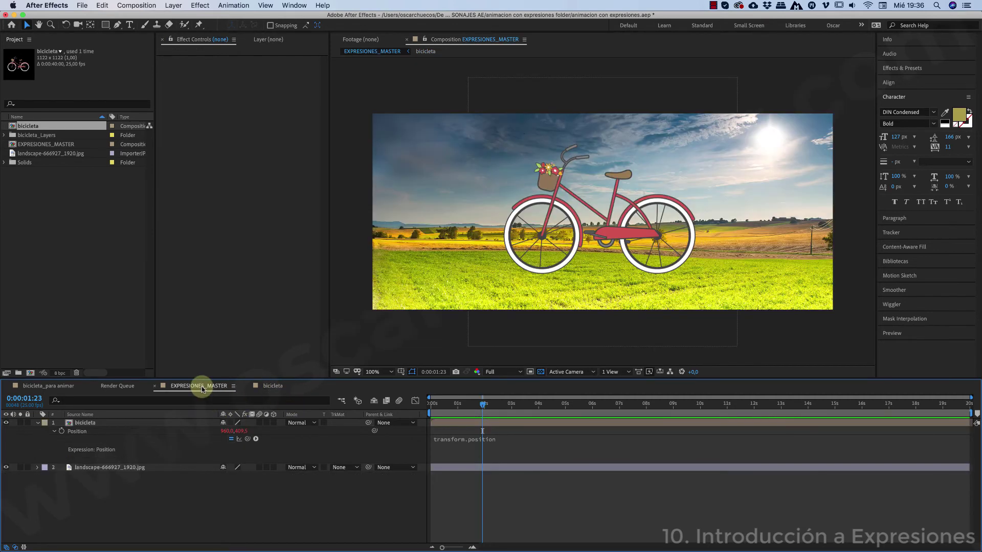
left_click(268, 388)
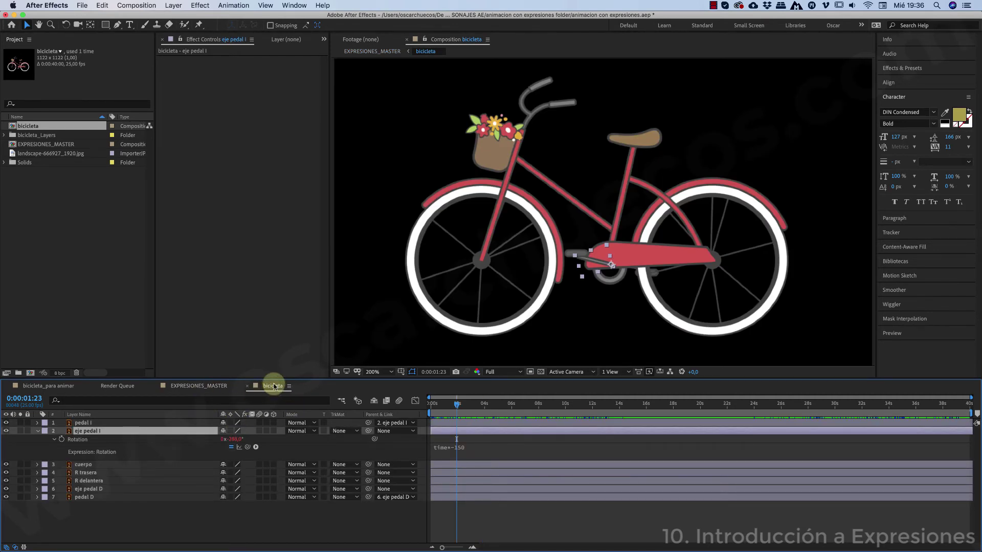
Dock the bicicleta timeline as its own panel between the composition viewer and the EXPRESIONES_MASTER timeline, and make EXPRESIONES_MASTER active.
left_click_drag(274, 386, 386, 358)
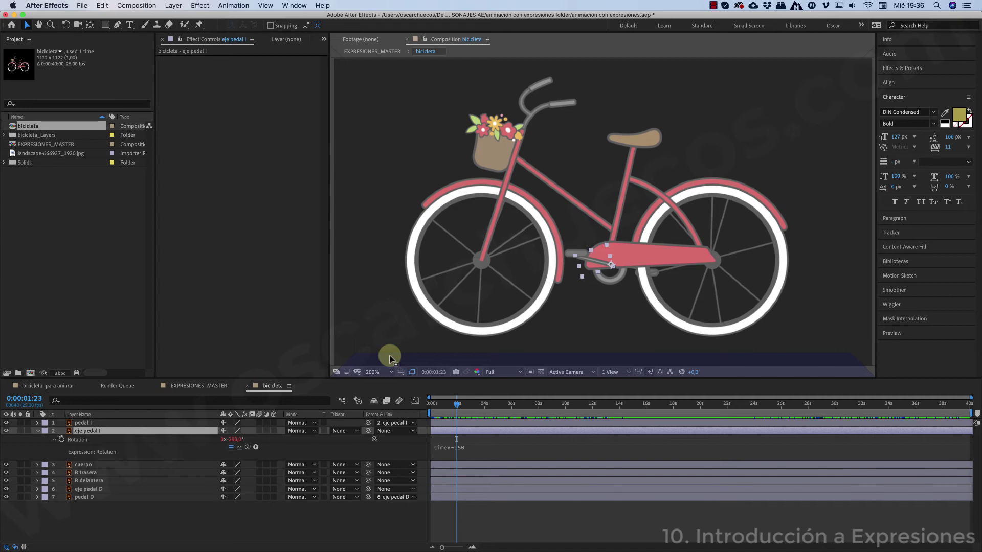
left_click_drag(390, 358, 388, 355)
left_click_drag(329, 201, 278, 204)
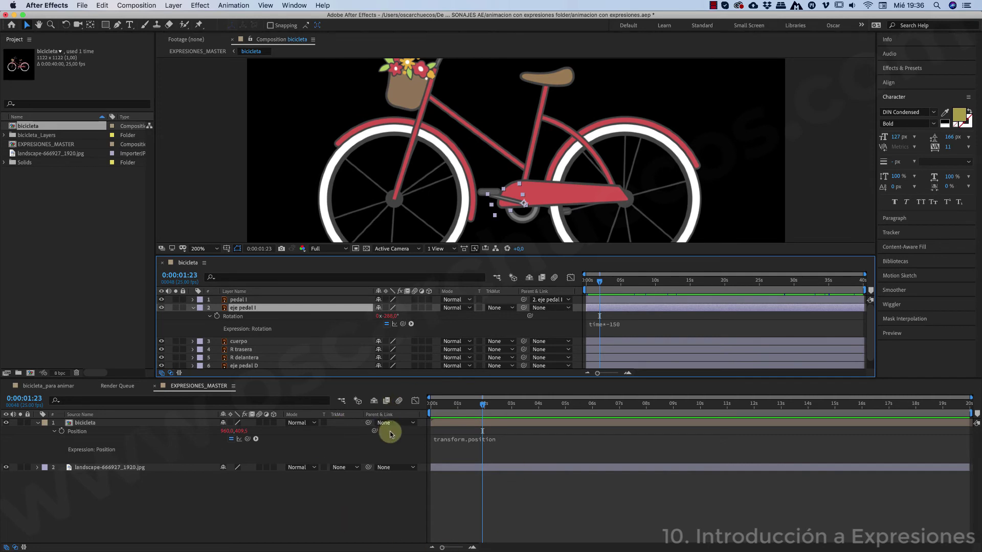
left_click(341, 501)
left_click(369, 330)
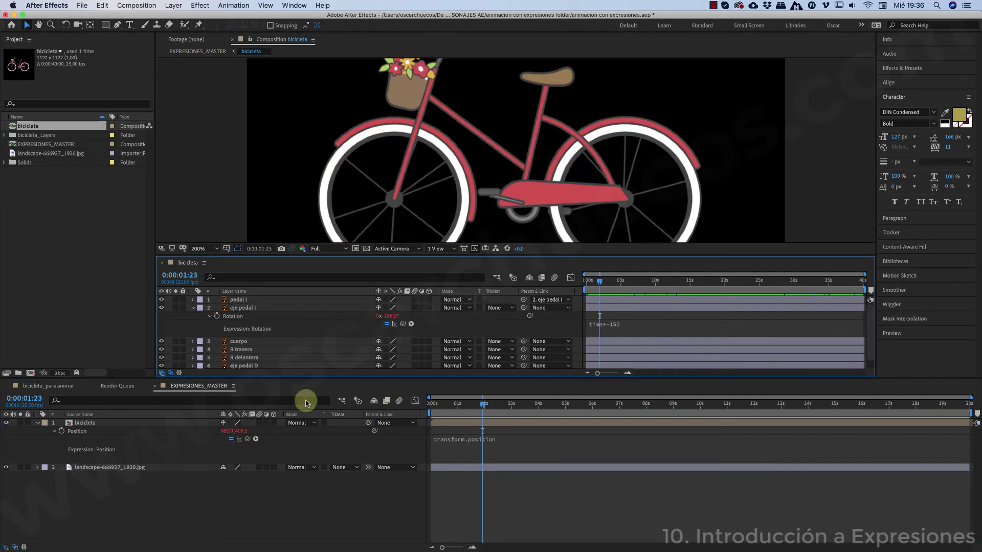
left_click(292, 514)
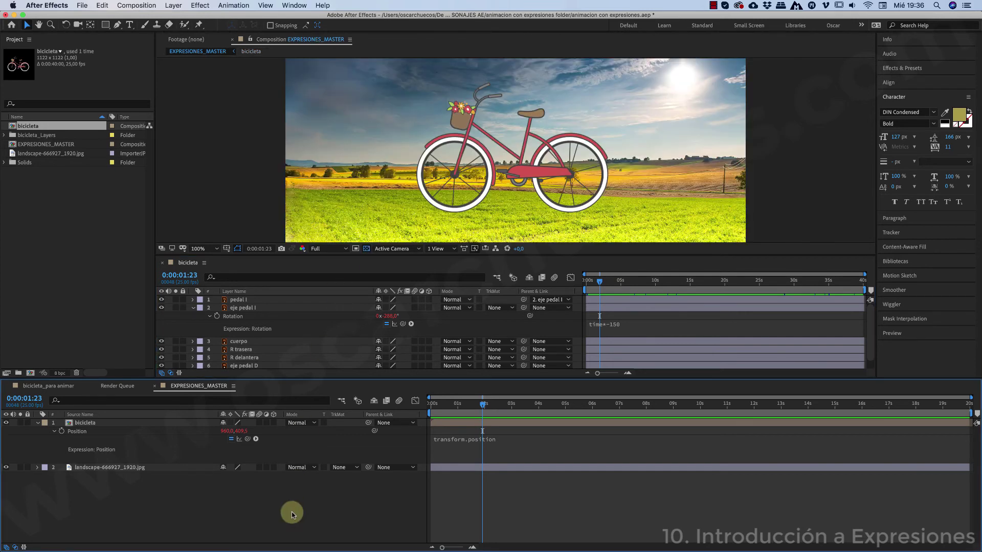
At 0:00:00:00, move the bicicleta layer out of frame beyond the landscape's right edge, to about X 2340, and set its Y position to 540.
left_click_drag(481, 408, 428, 408)
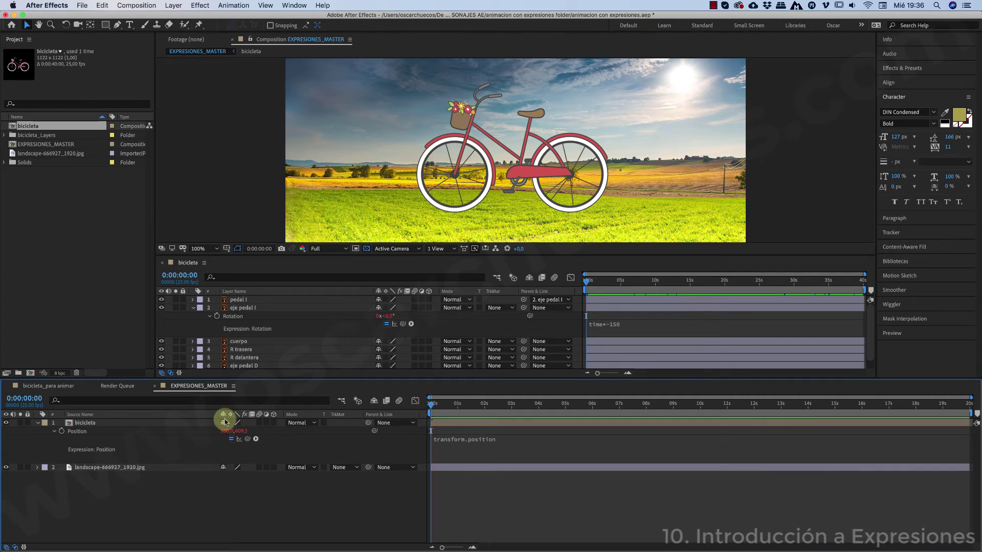
left_click(514, 182)
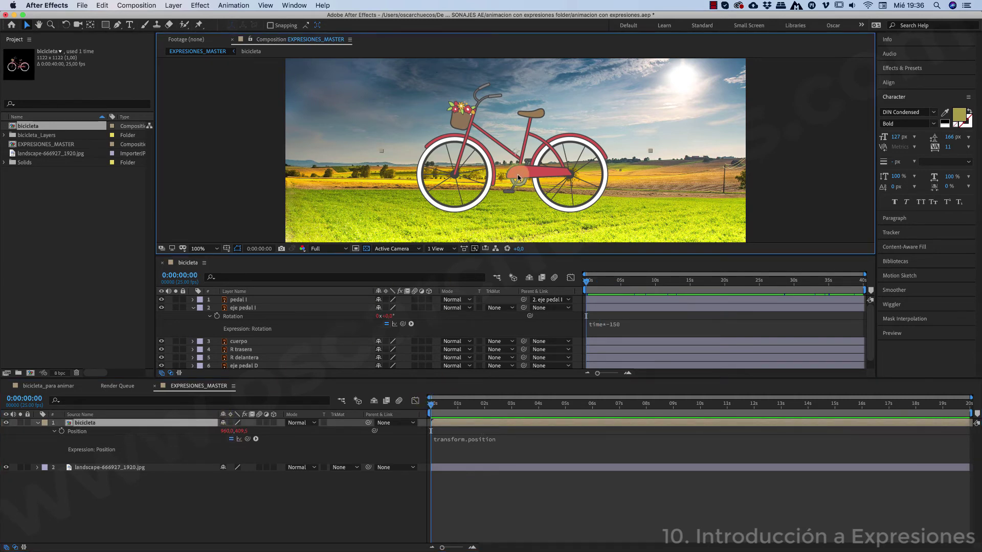
left_click_drag(518, 178, 846, 176)
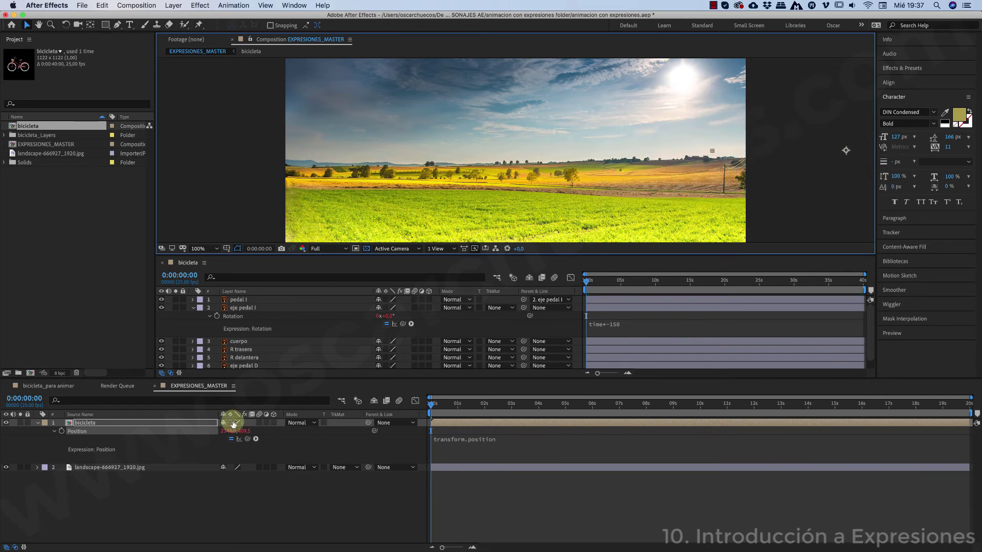
left_click(244, 431)
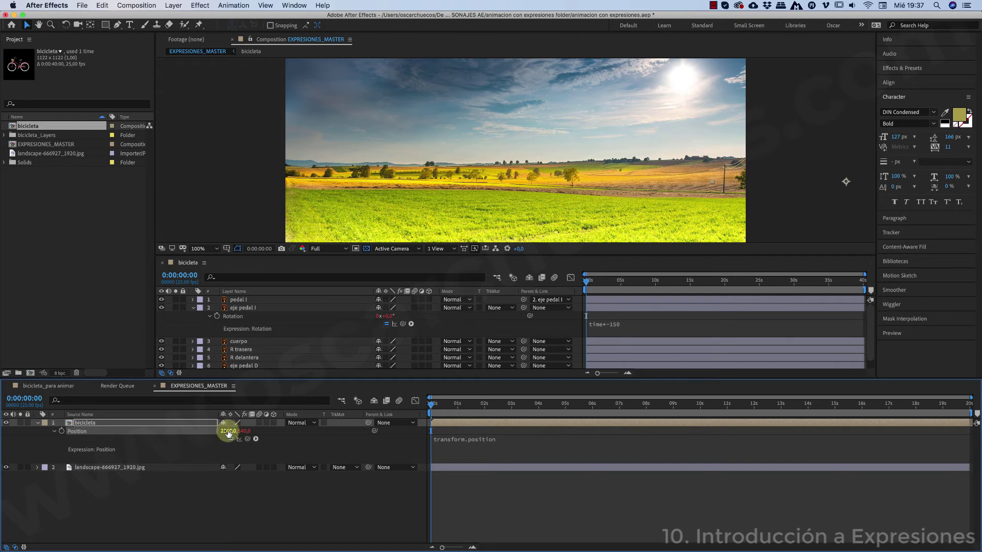
Enlarge the bicicleta timeline, collapse eje pedal I, reveal R trasera's Rotation expression, and make the EXPRESIONES_MASTER timeline active again.
left_click_drag(268, 382, 268, 398)
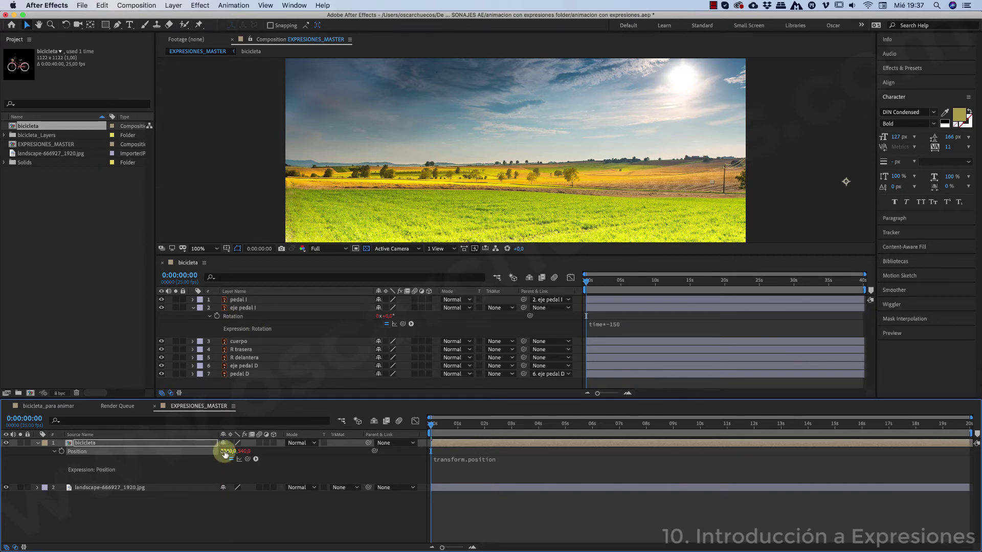
left_click(195, 309)
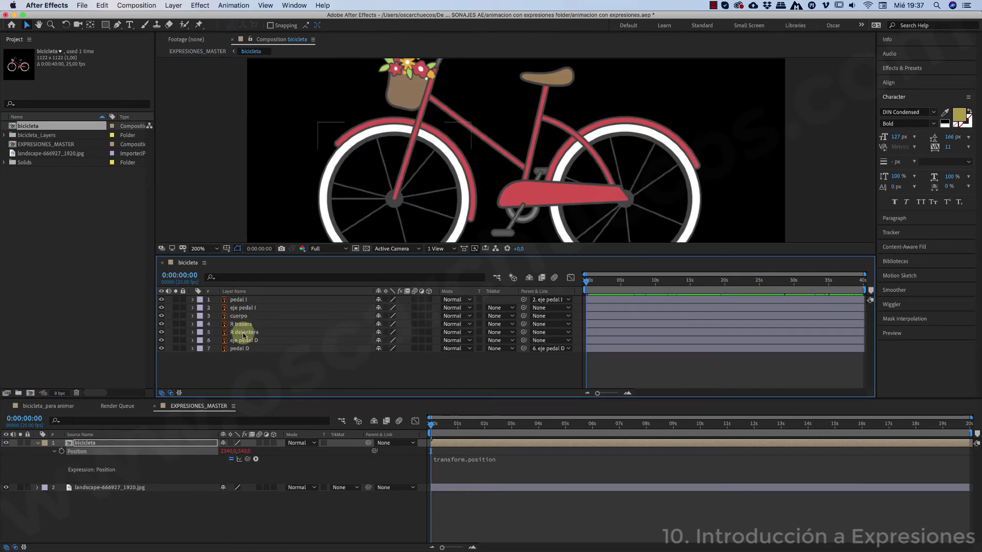
left_click(242, 325)
key("e")
key("e")
left_click(377, 514)
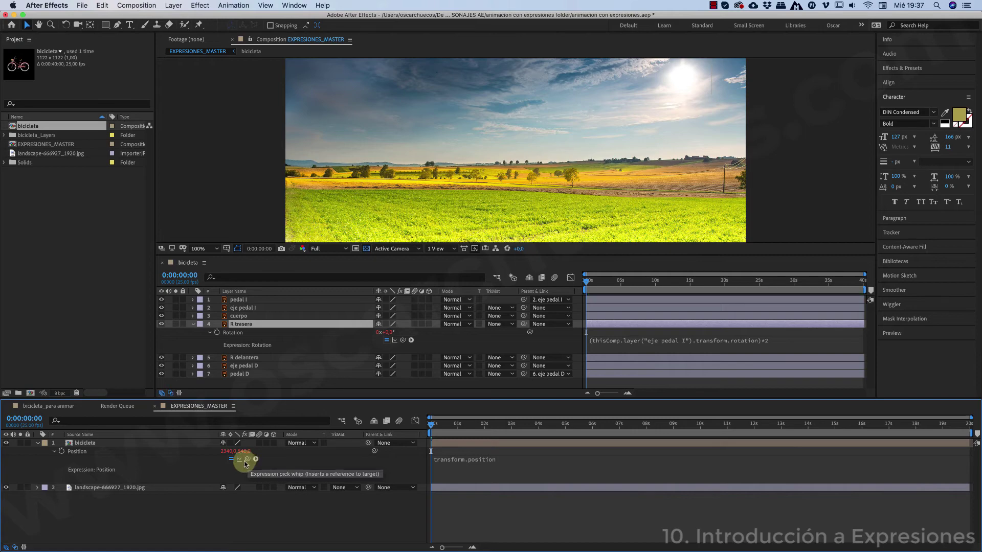
Link the bicicleta layer's Position expression to R trasera's Rotation in the bicicleta composition with the expression pick whip and commit it.
left_click_drag(249, 457, 240, 333)
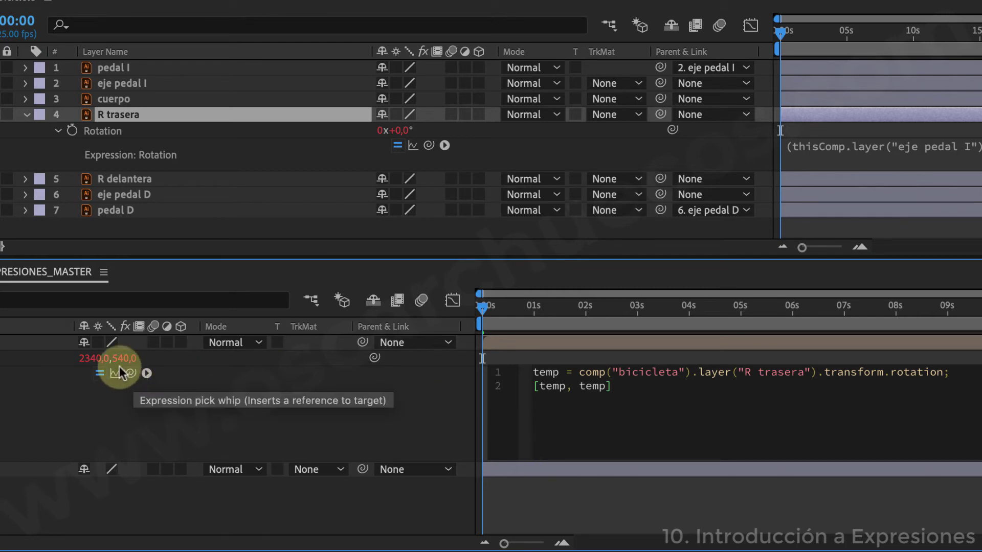
left_click_drag(129, 375, 122, 358)
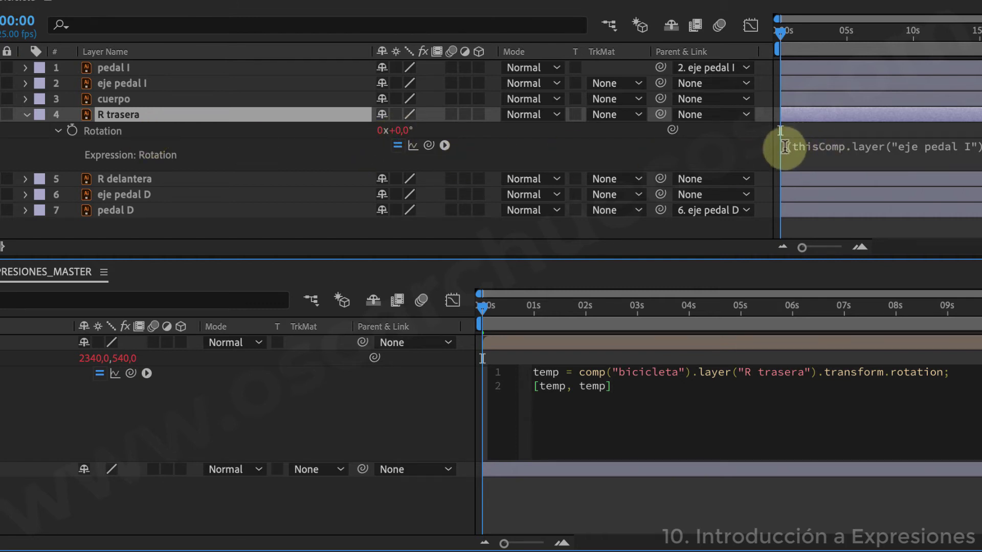
left_click(784, 147)
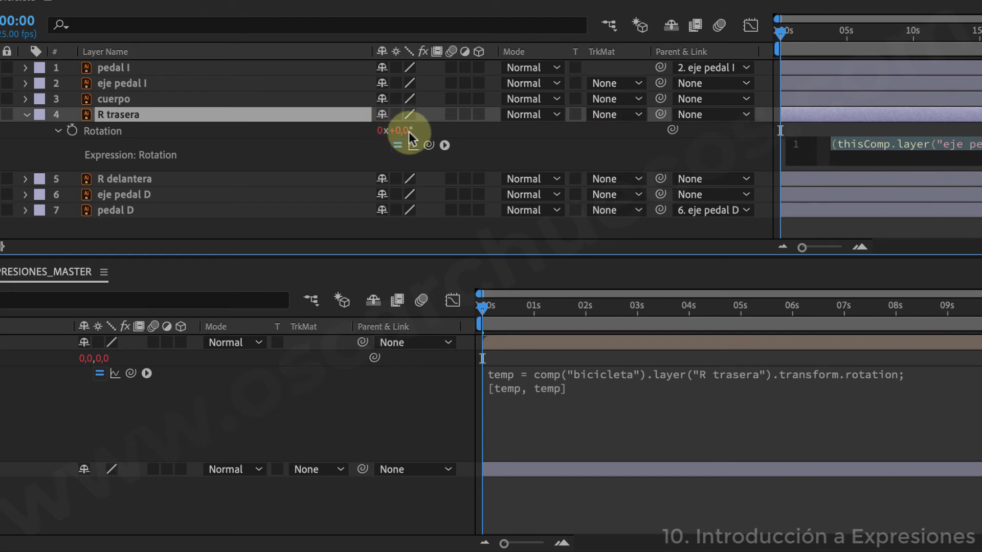
left_click(243, 387)
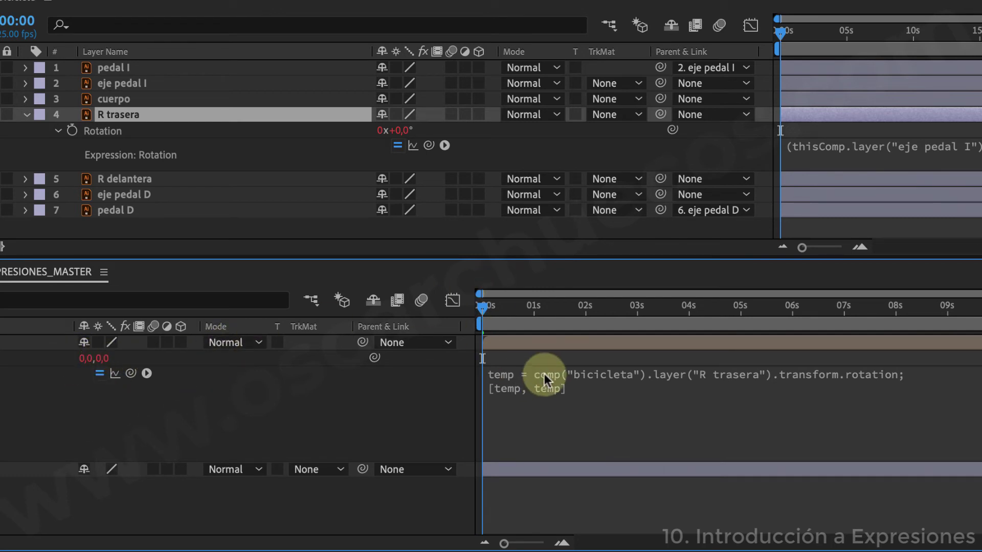
Reopen the Position expression in a shorter editing field and examine the temp variable and its comp("bicicleta") reference.
left_click(587, 401)
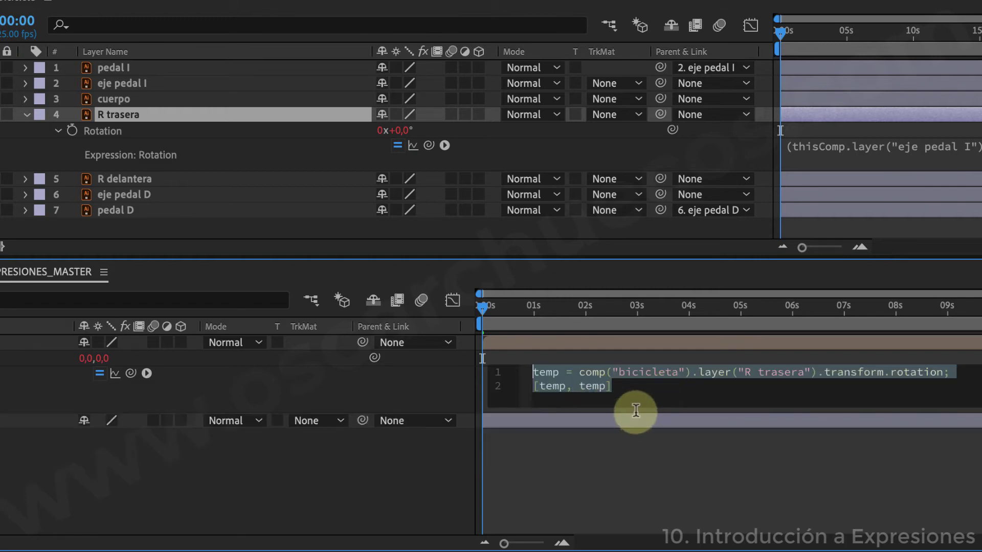
left_click_drag(531, 459, 531, 411)
left_click(642, 393)
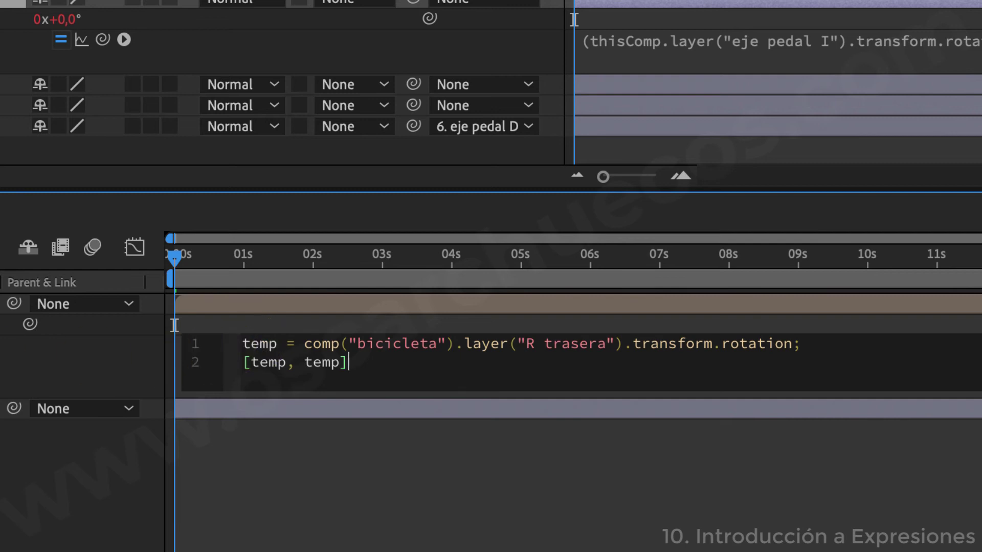
triple_click(260, 344)
left_click(261, 342)
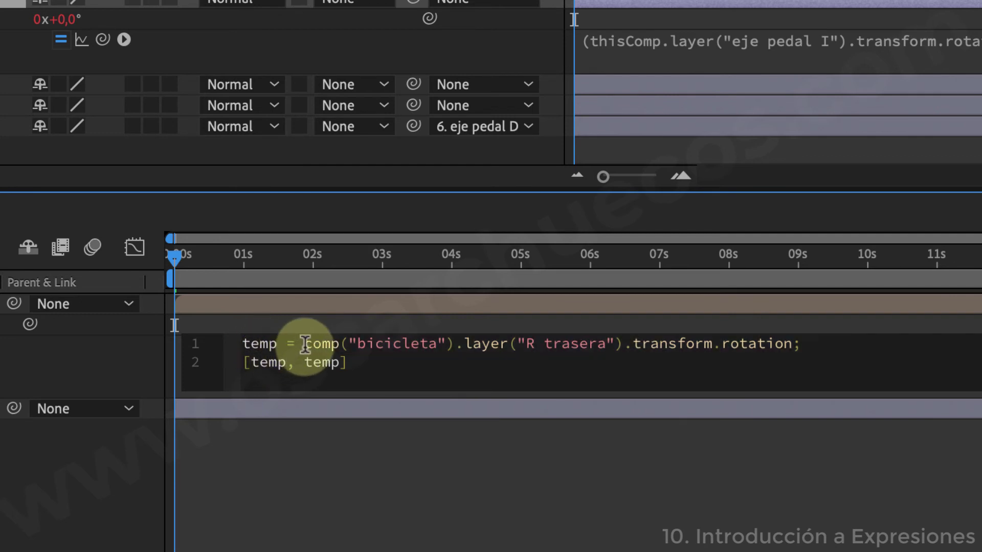
left_click_drag(305, 343, 455, 343)
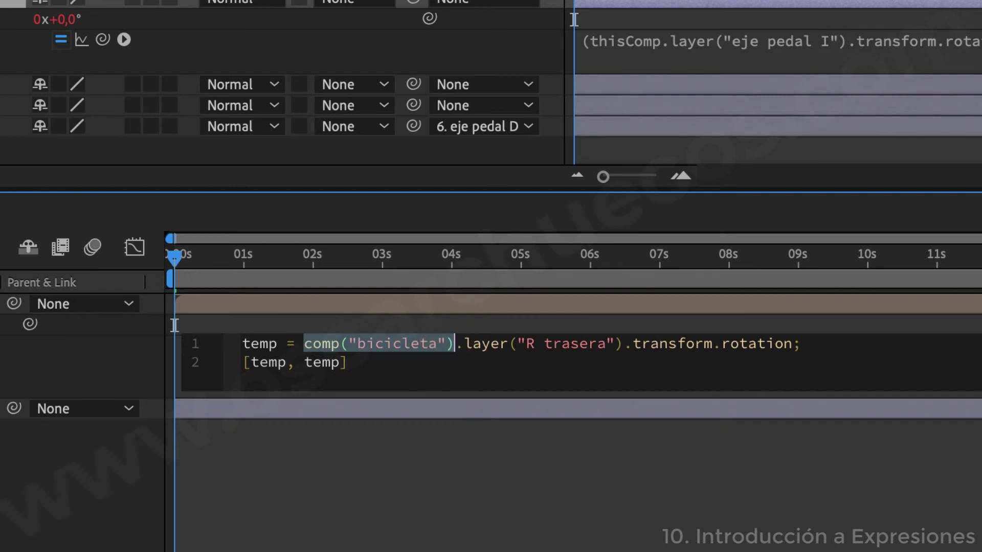
left_click(472, 344)
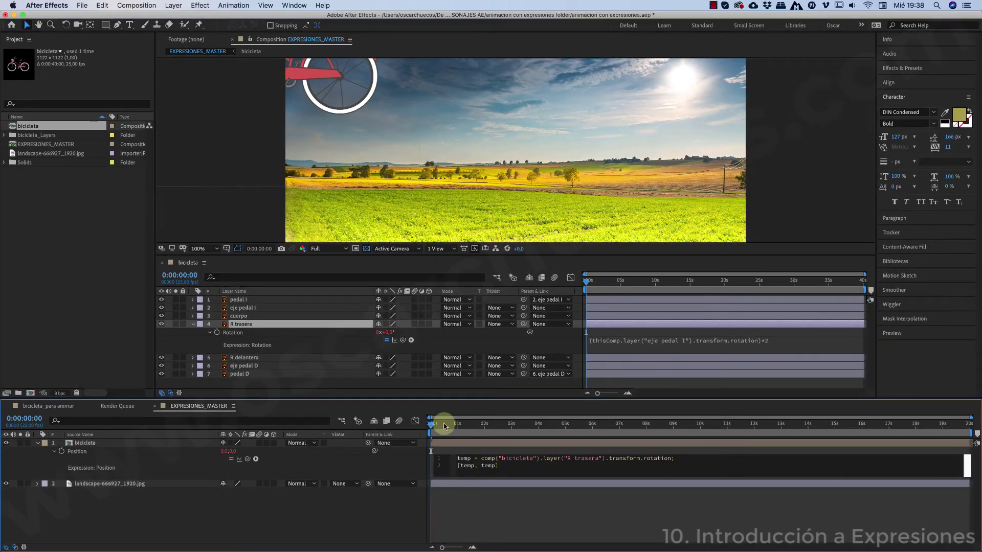
Preview EXPRESIONES_MASTER from the start to check how the bicycle moves, stopping at 0:00:01:19.
key("comma")
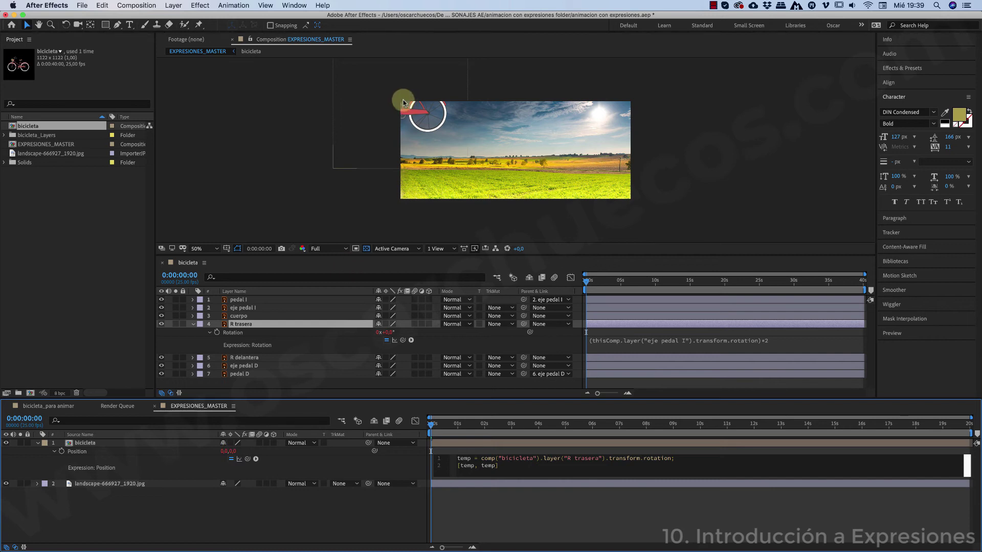
left_click(429, 426)
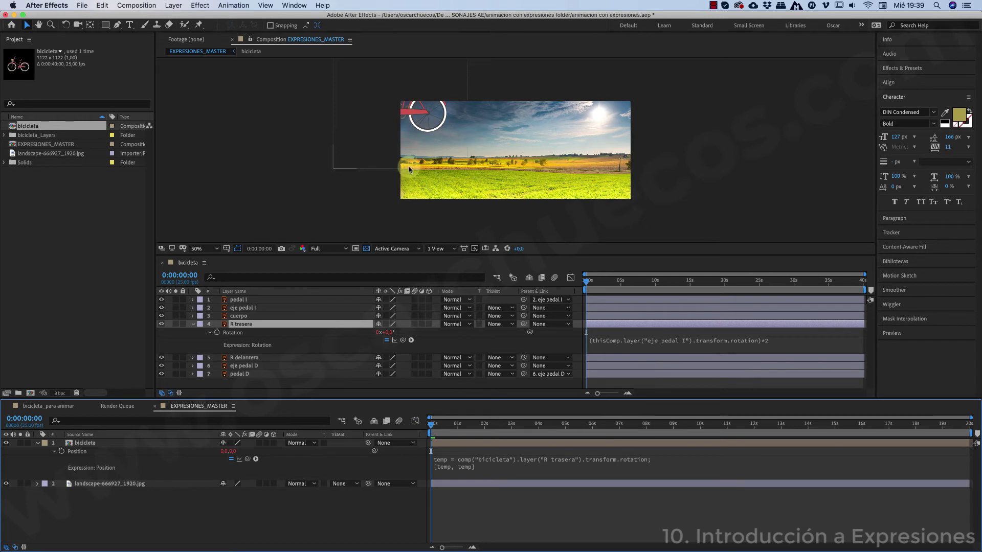
key("space")
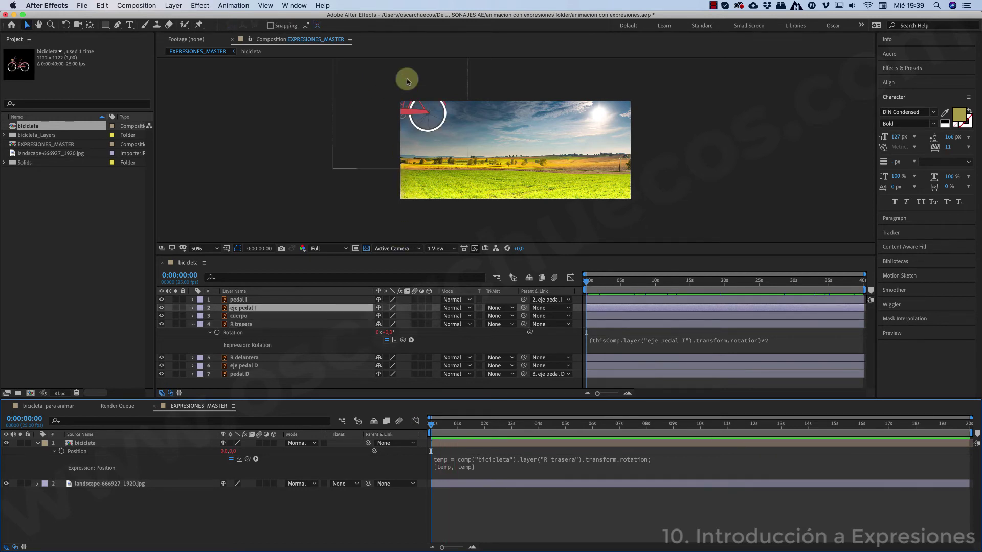
key("space")
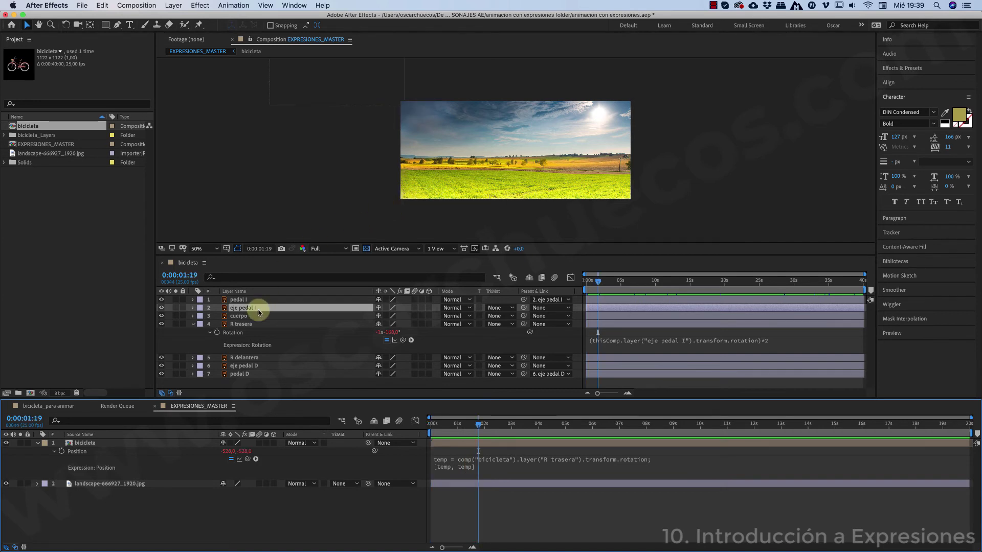
Reveal eje pedal I's transform properties, compare its Rotation expression with R trasera's, and return EXPRESIONES_MASTER to 0:00:00:00.
left_click(193, 309)
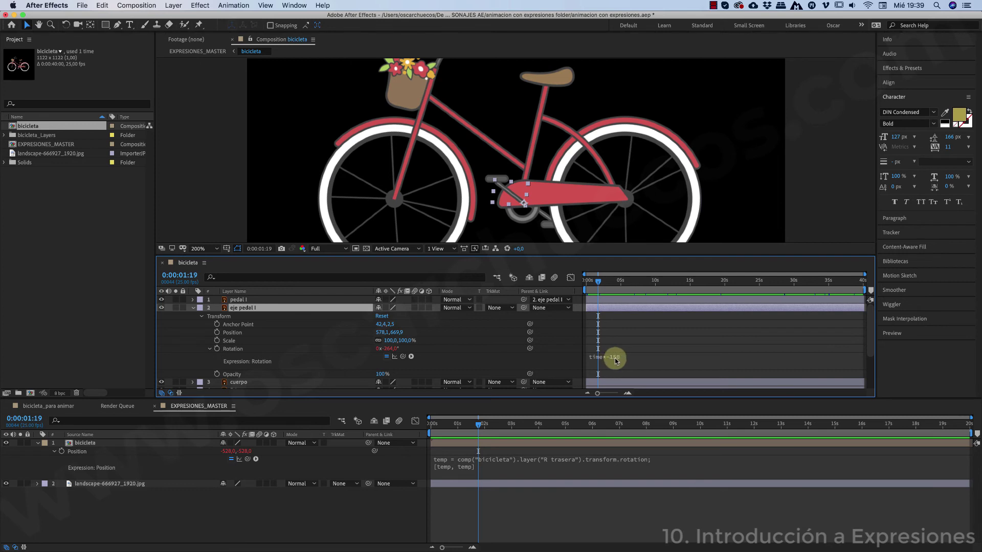
scroll(616, 361, "down", 4)
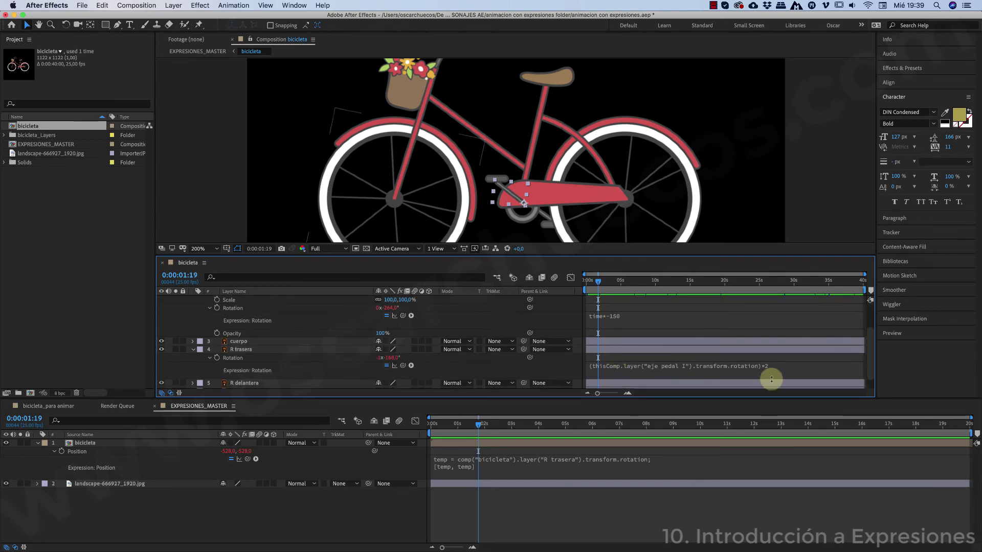
left_click(765, 370)
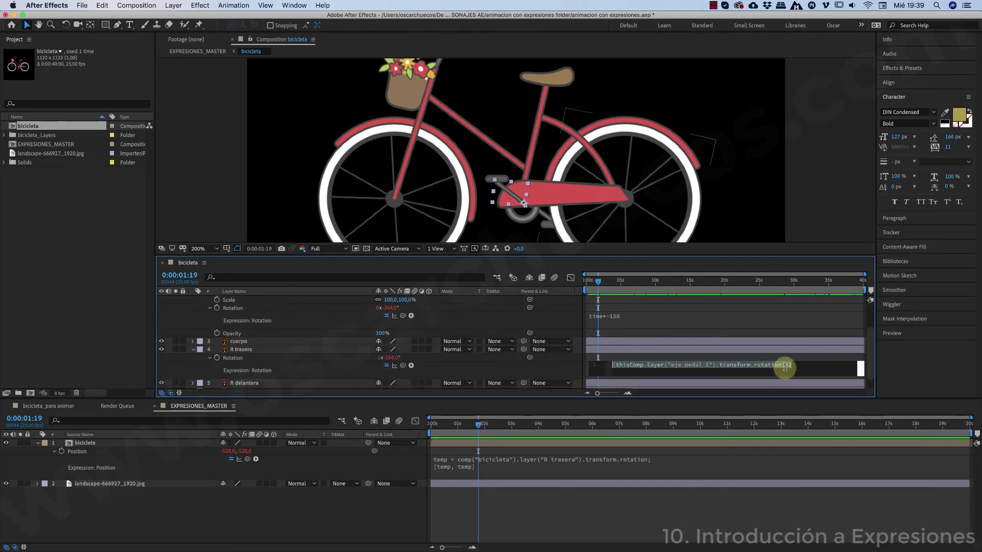
left_click(406, 506)
left_click_drag(477, 425, 428, 424)
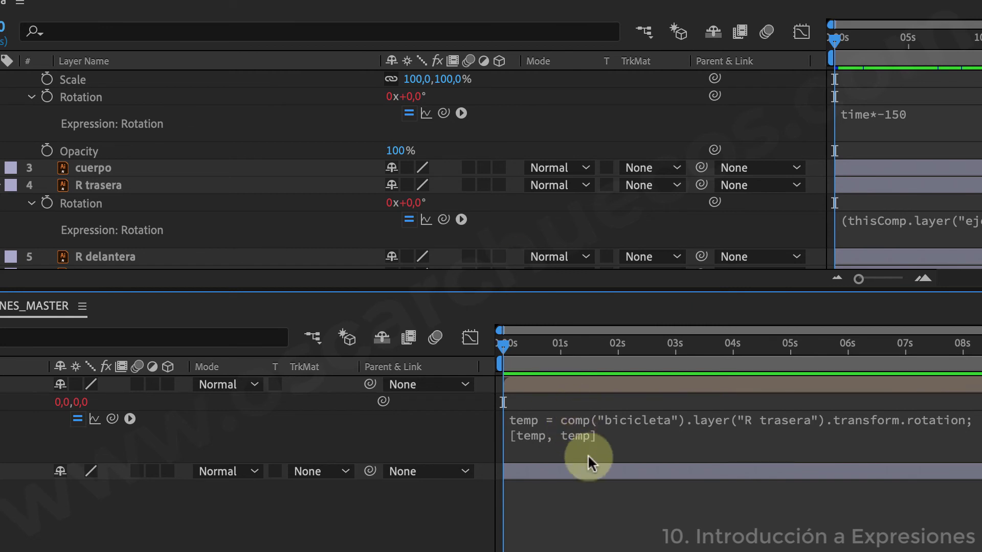
Replace the second temp in the bicicleta layer's Position expression with 540, making the array [temp, 540].
left_click(577, 439)
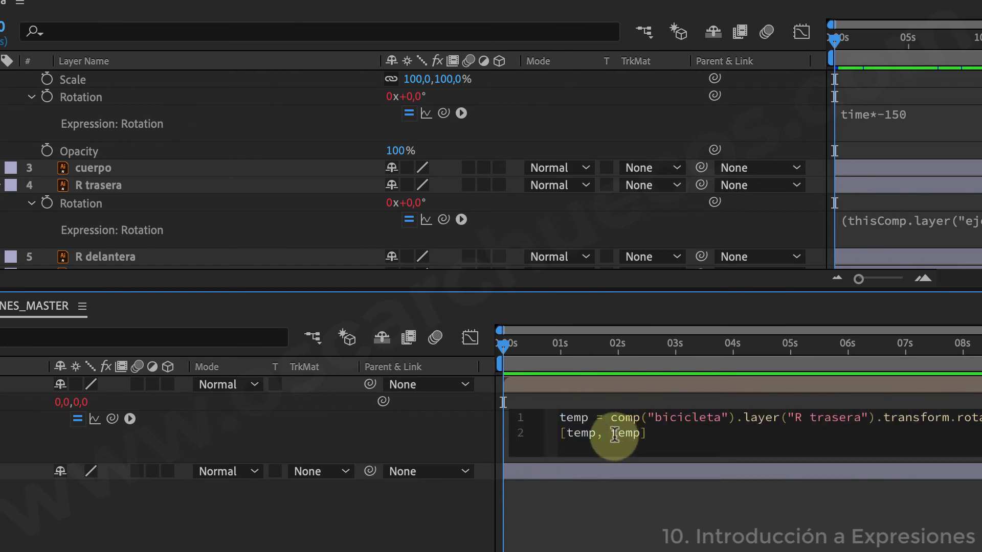
double_click(632, 435)
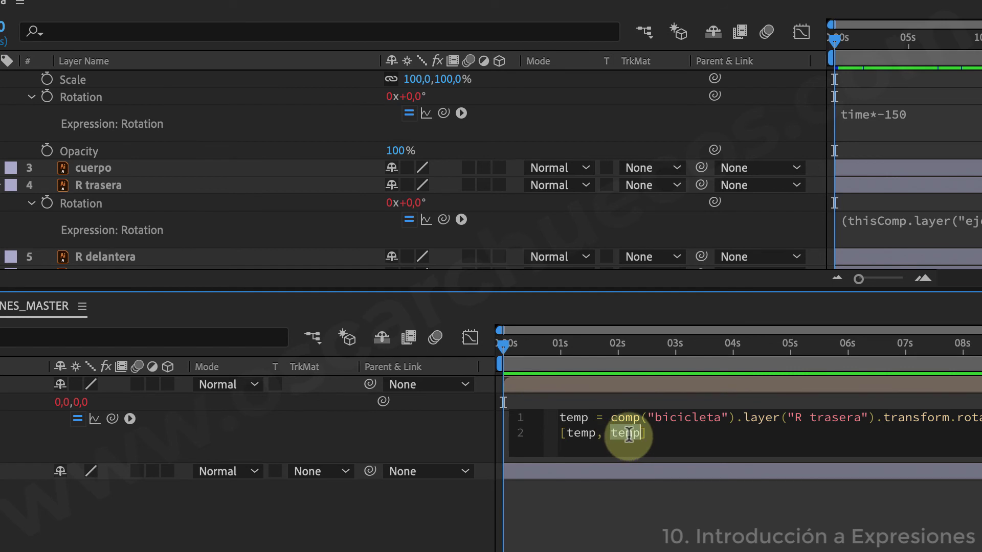
type("540")
key("KP_Enter")
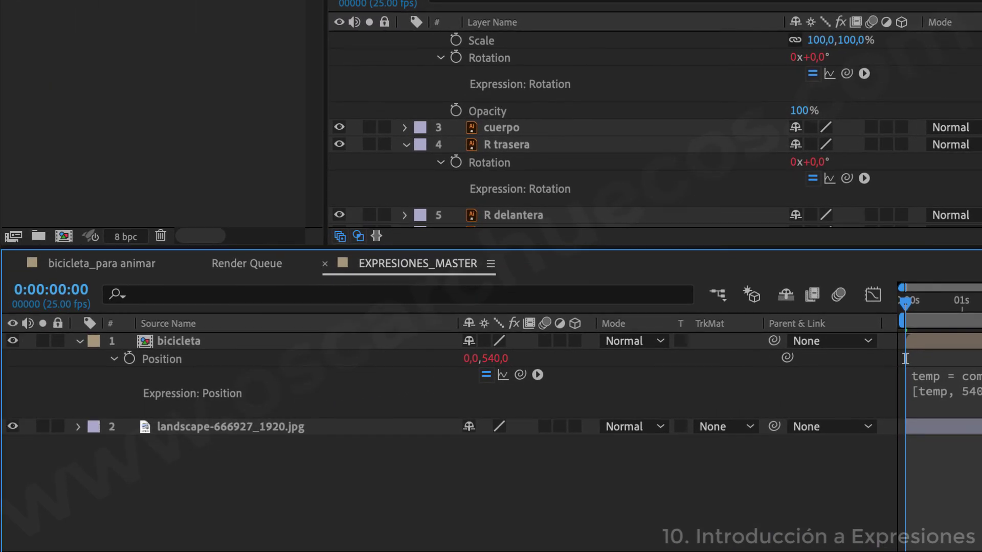
Examine the [temp, 540] array and scrub to 0:00:00:21 to compare the bicycle's X position with R trasera's rotation.
left_click(970, 391)
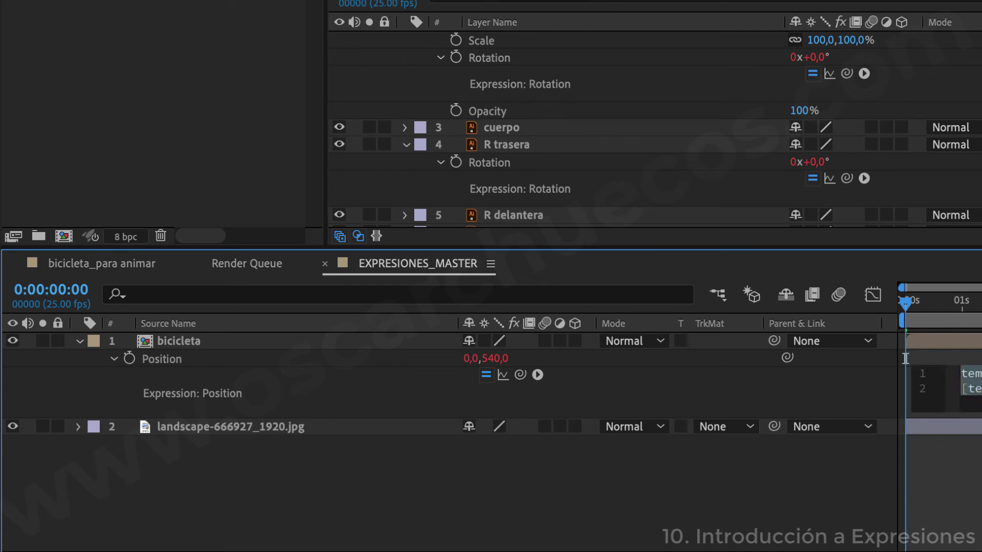
left_click(952, 385)
left_click(492, 364)
left_click_drag(493, 364, 495, 364)
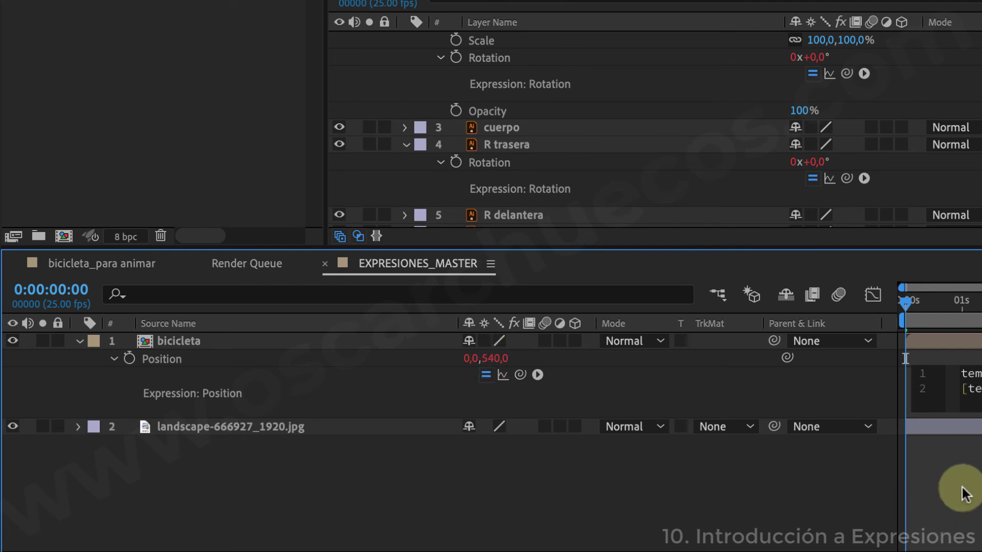
left_click(904, 303)
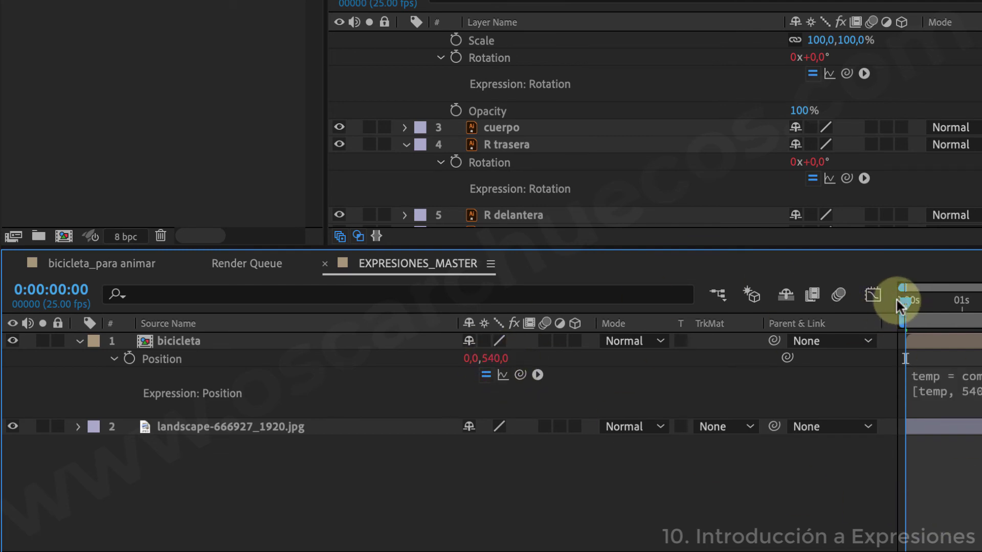
left_click_drag(906, 304, 952, 303)
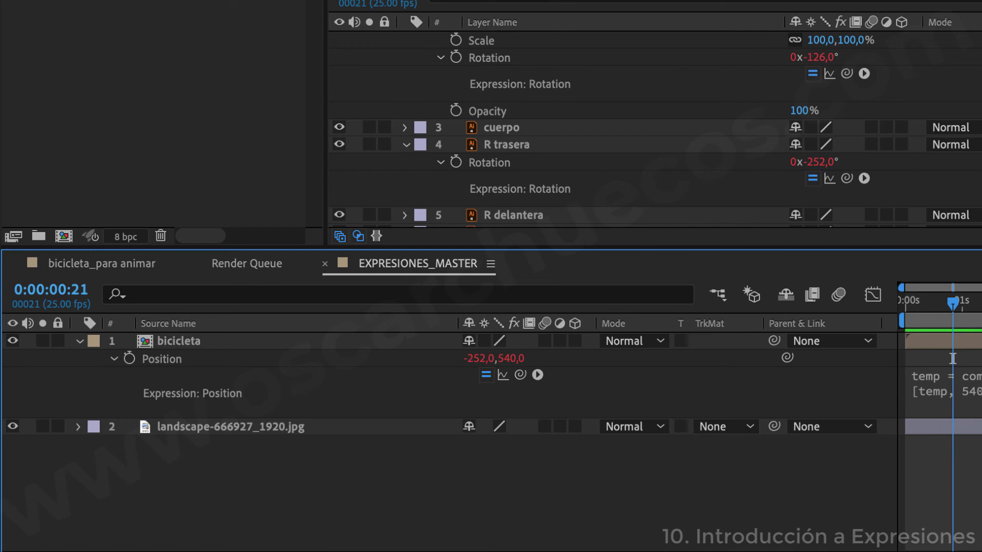
double_click(925, 391)
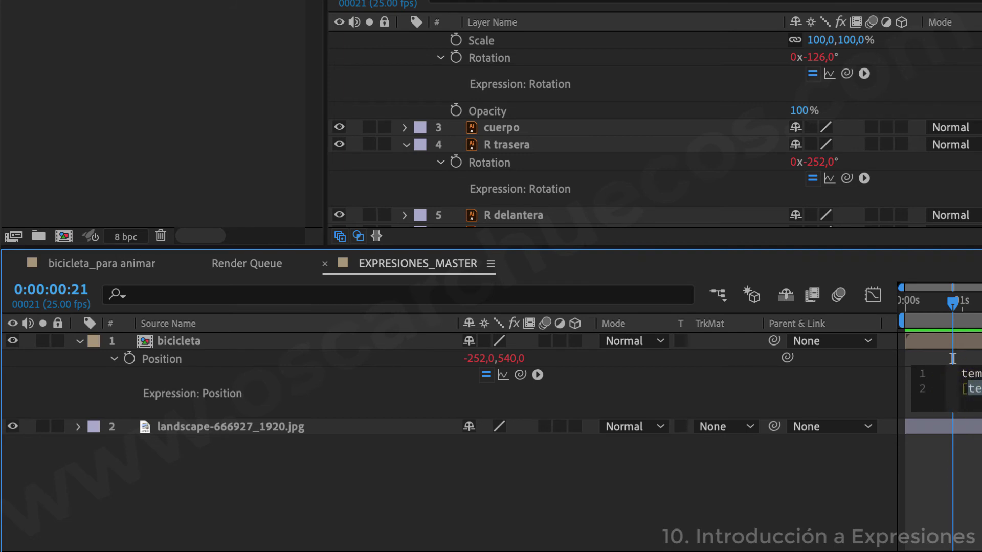
key("KP_Enter")
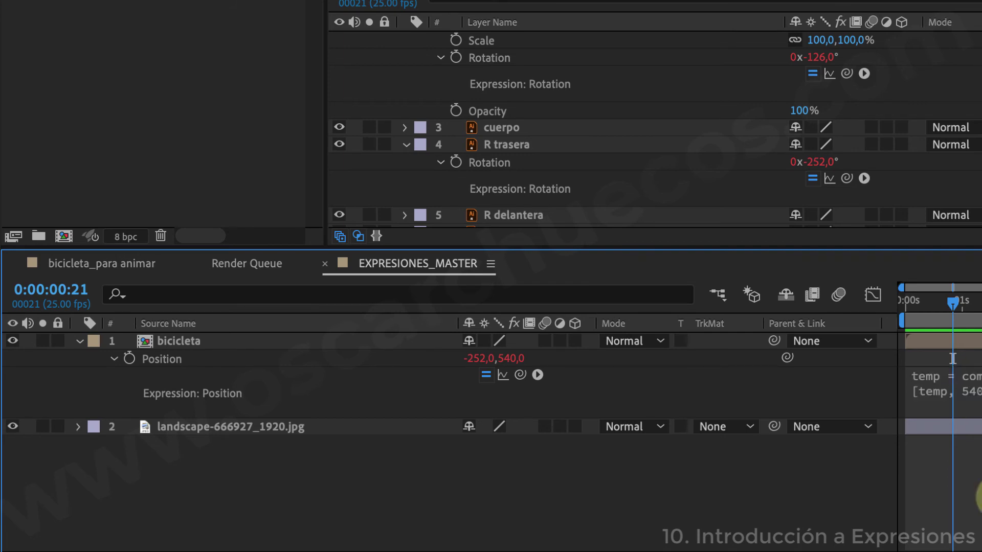
Preview from 0:00:00:00, scrub through the first 16 frames to check the bicycle's X position, and return to the start.
left_click(951, 300)
left_click_drag(928, 306, 877, 288)
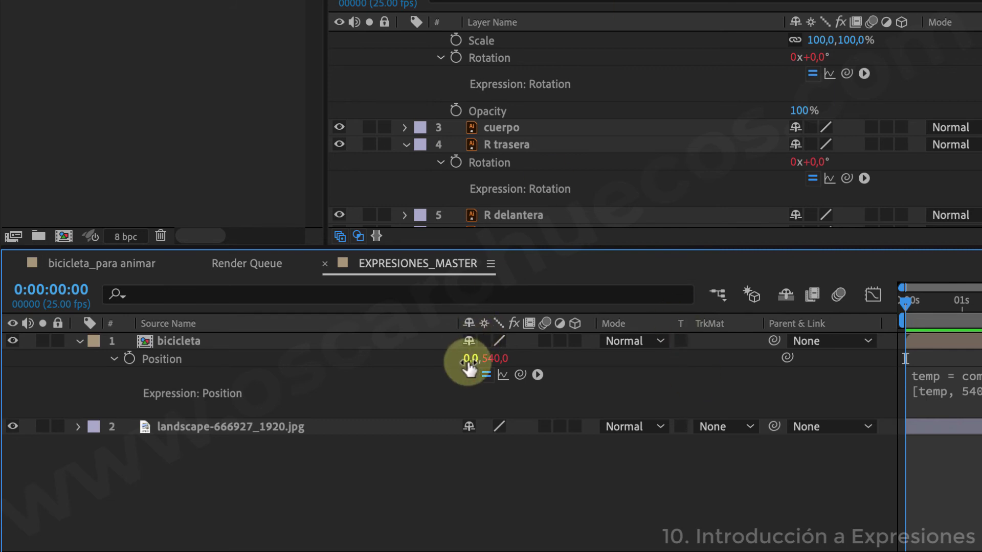
mouse_move(910, 303)
left_mouse_down()
mouse_move(878, 294)
mouse_move(929, 302)
mouse_move(905, 303)
left_mouse_up()
key("space")
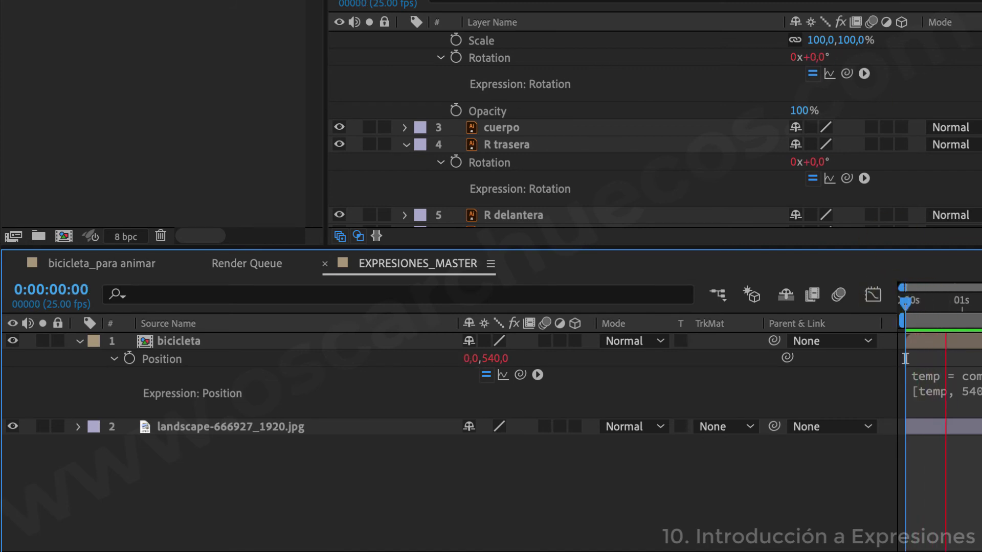
left_click(898, 300)
left_click_drag(905, 358, 941, 358)
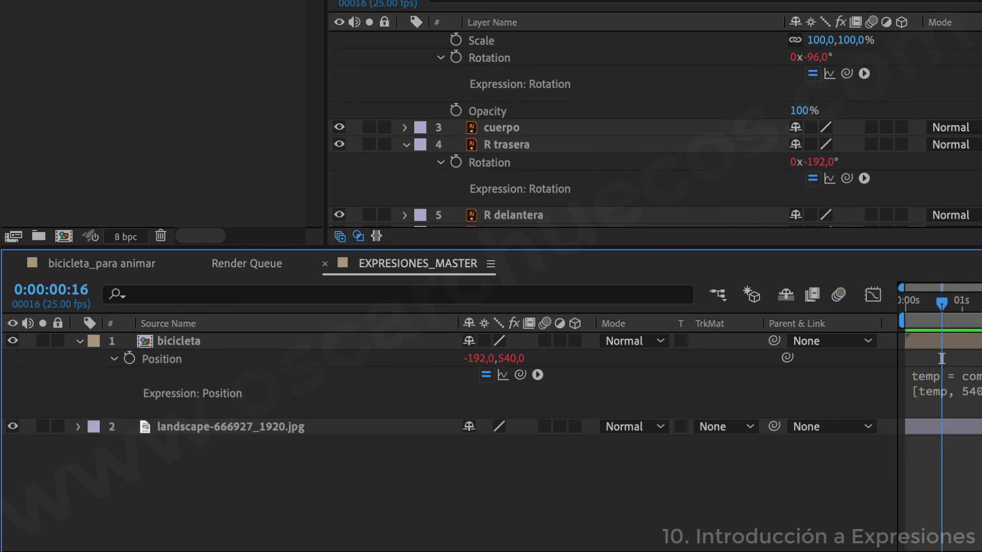
left_click_drag(941, 302, 873, 302)
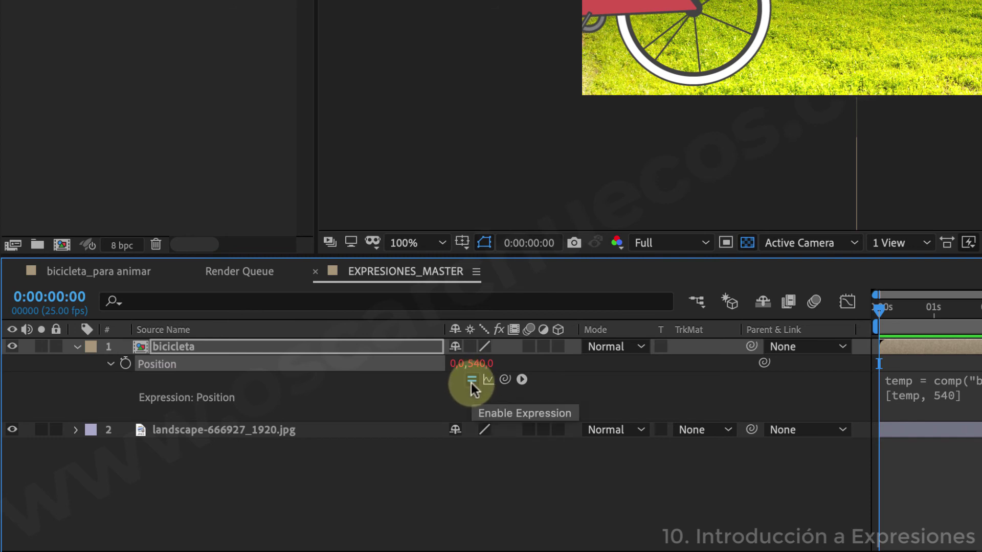
Disable bicicleta's Position expression, move the bicycle beyond the landscape's right edge to Y 542, and set its X position to 2400.
left_click(471, 381)
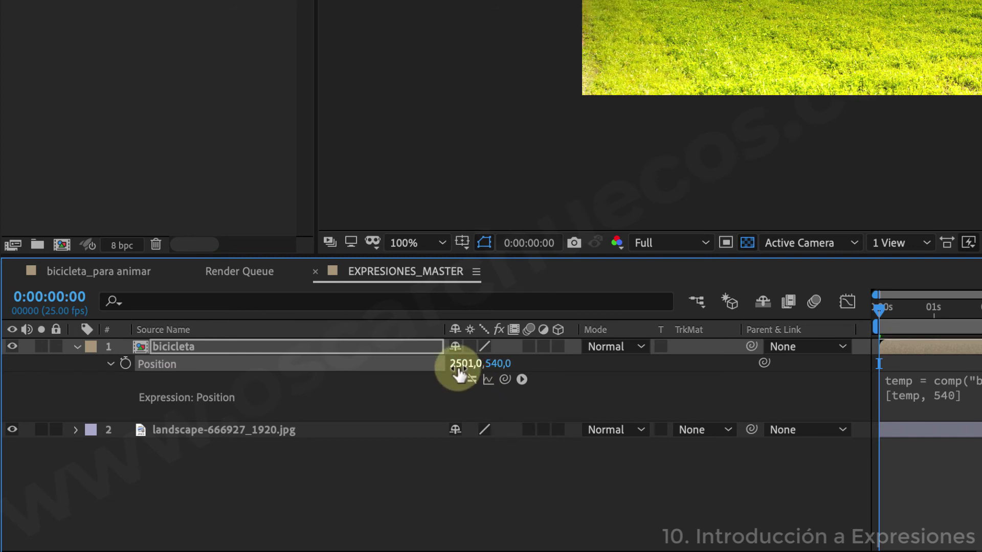
left_click_drag(459, 375, 519, 348)
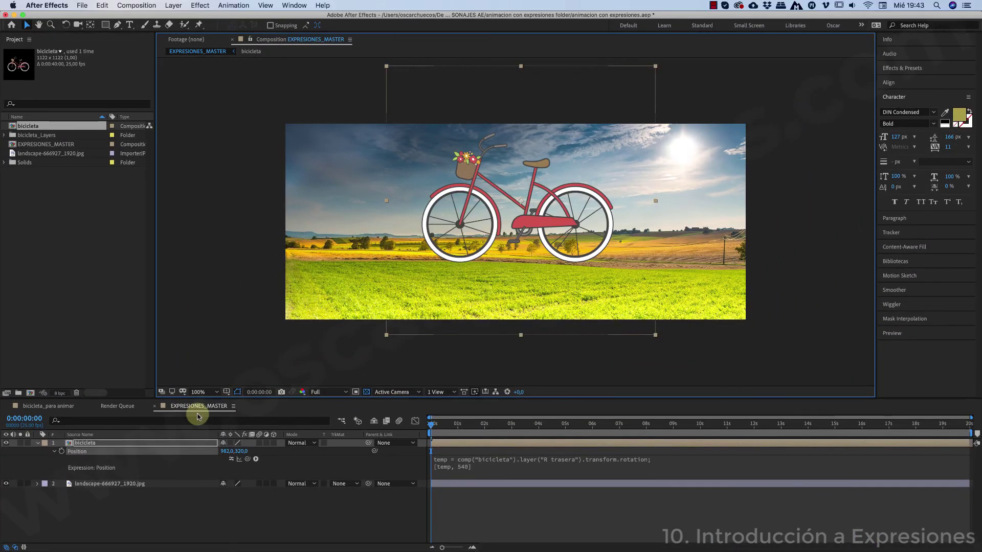
left_click_drag(450, 254, 772, 299)
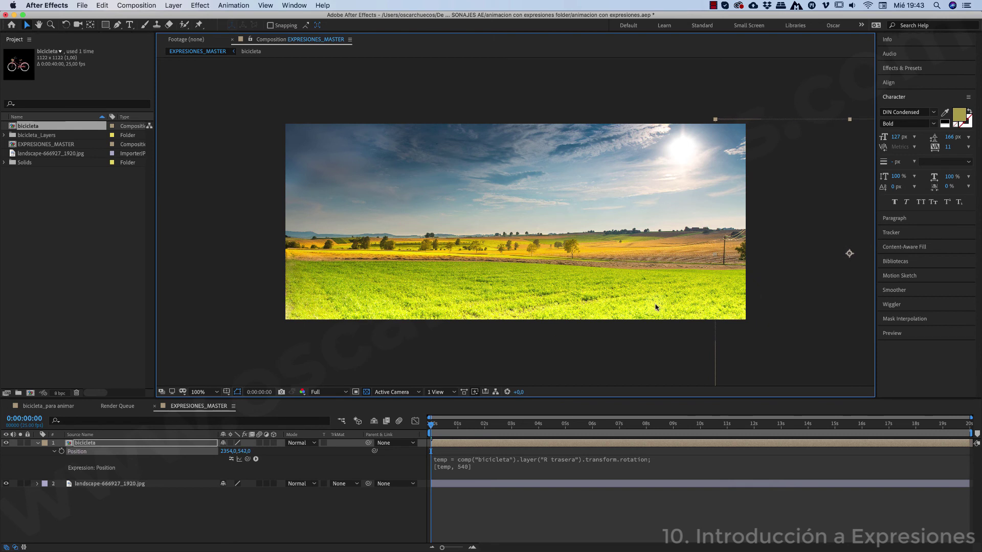
left_click(227, 451)
type("2")
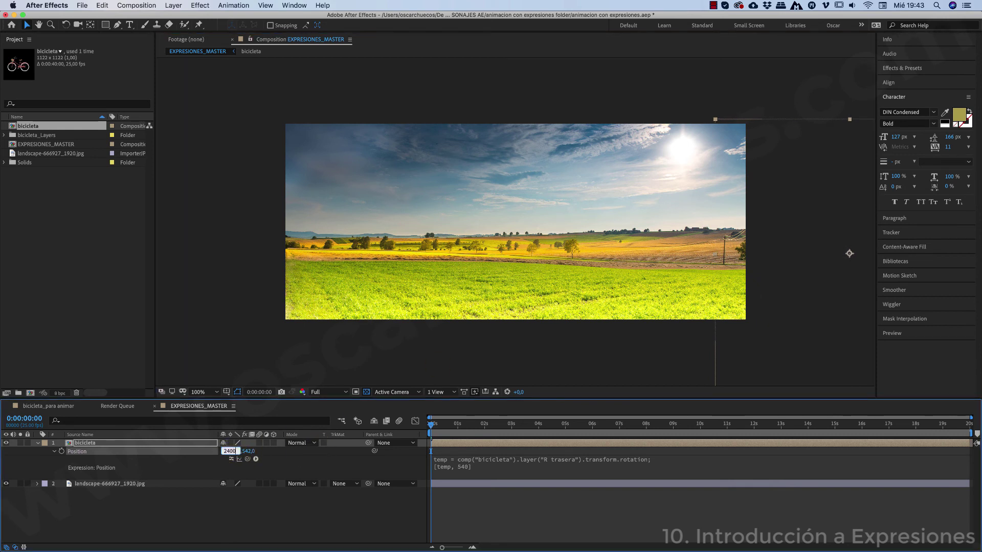
key("Return")
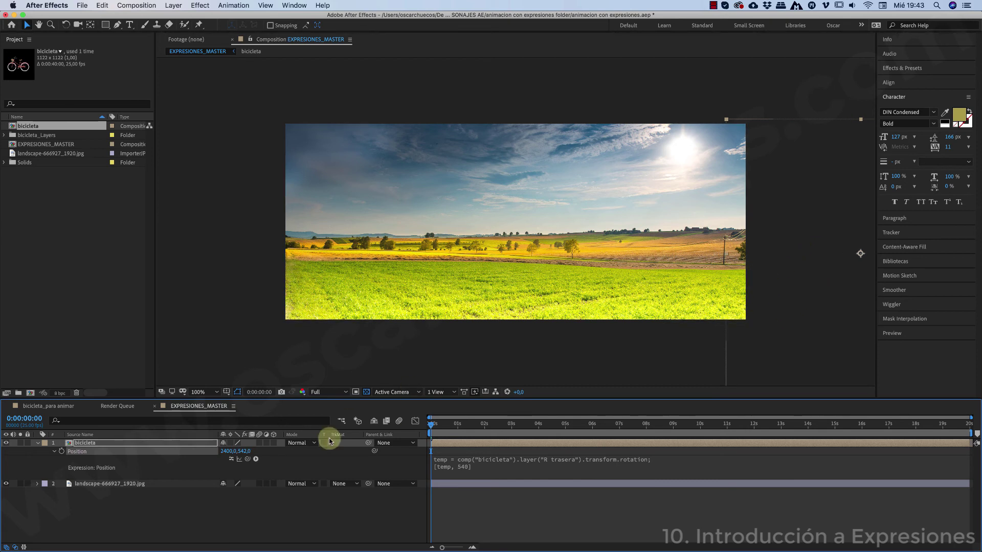
Re-enable bicicleta's Position expression and add 2450 to its X term, making the array [temp+2450, 540].
left_click_drag(228, 452, 227, 452)
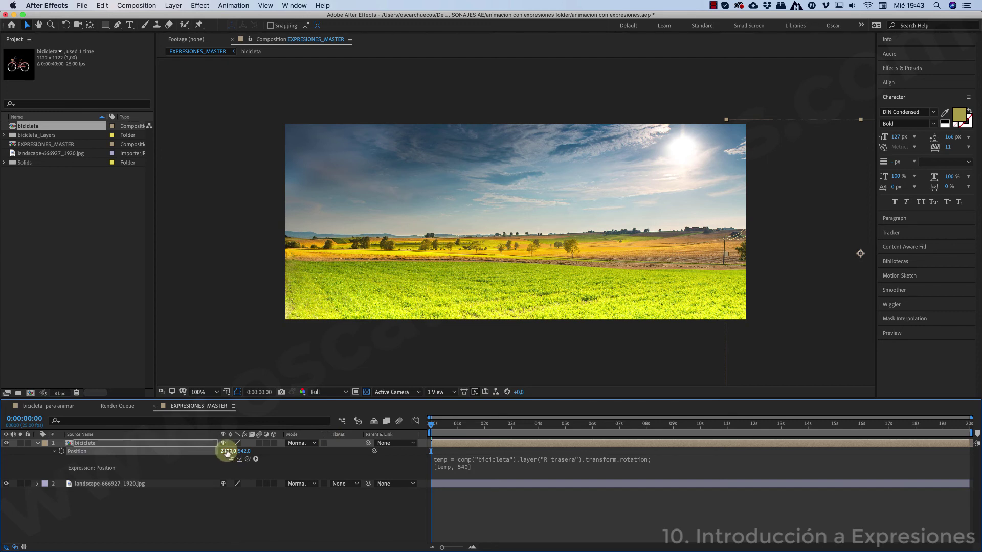
left_click(230, 460)
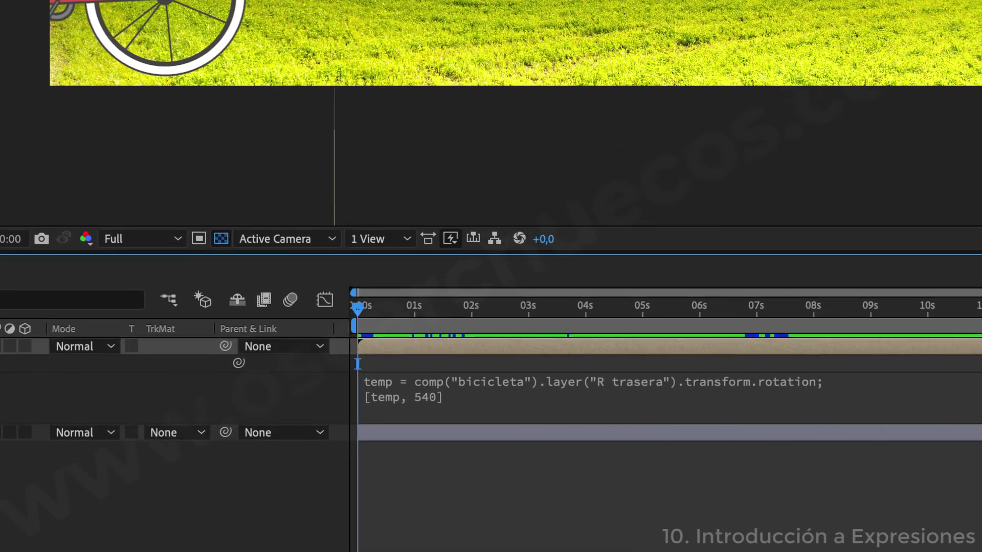
left_click(728, 459)
left_click(450, 395)
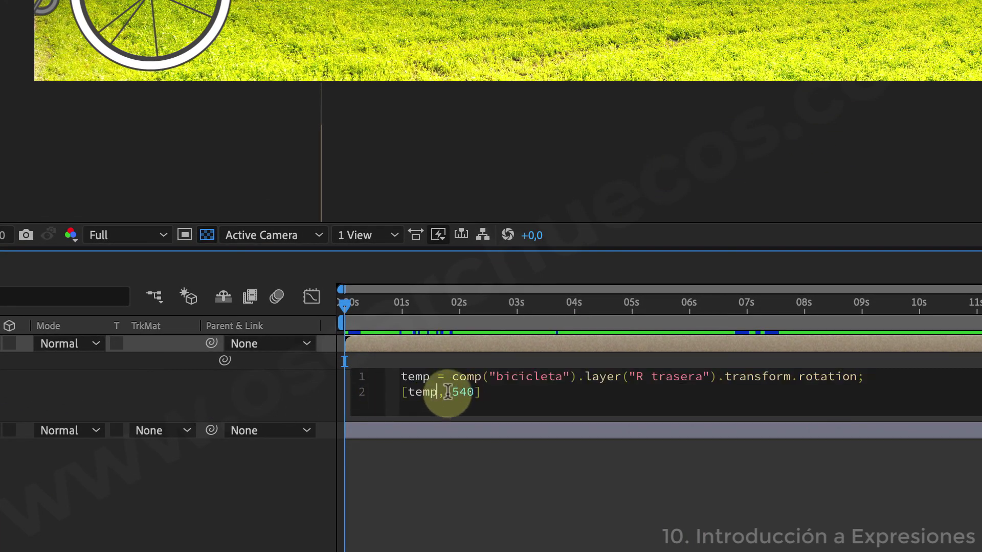
type("+2450")
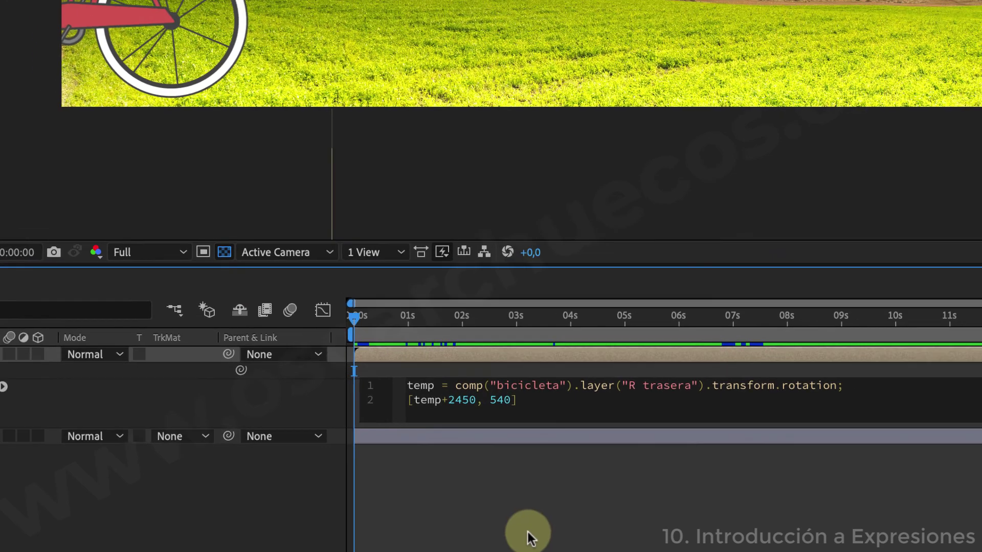
left_click(527, 533)
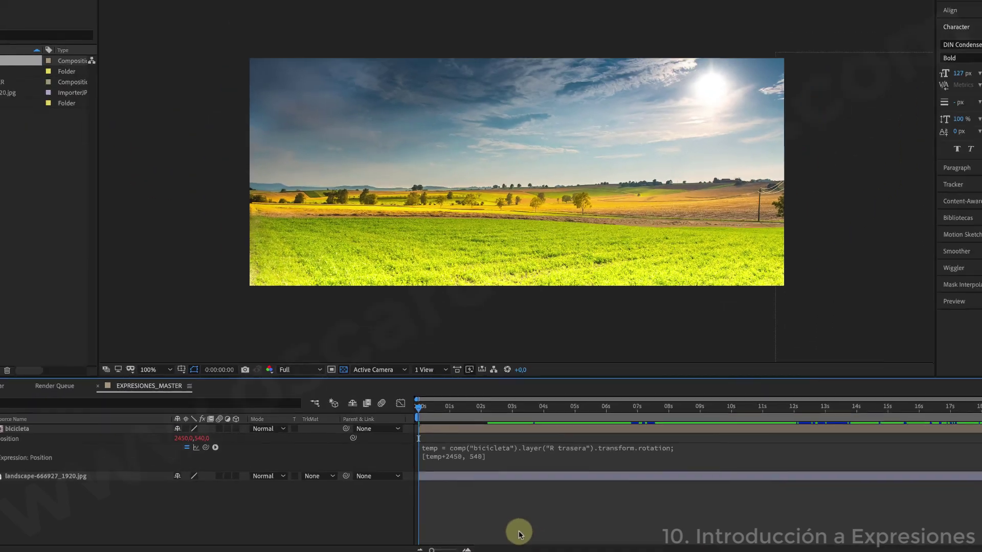
Preview the bicycle's ride across the landscape several times from 0:00:00:00 to check its off-frame start and travel speed.
scroll(578, 275, "down", 1)
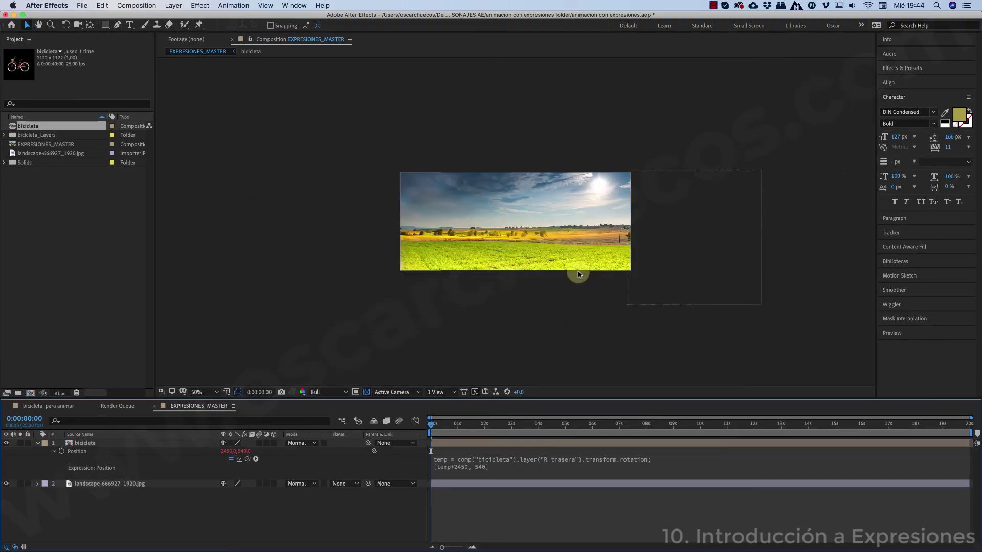
left_click(701, 254)
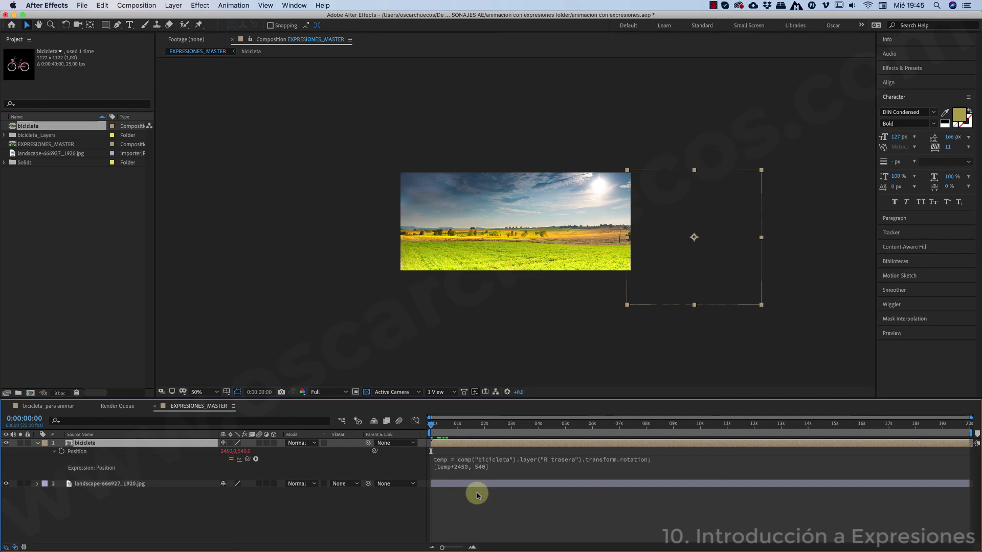
key("space")
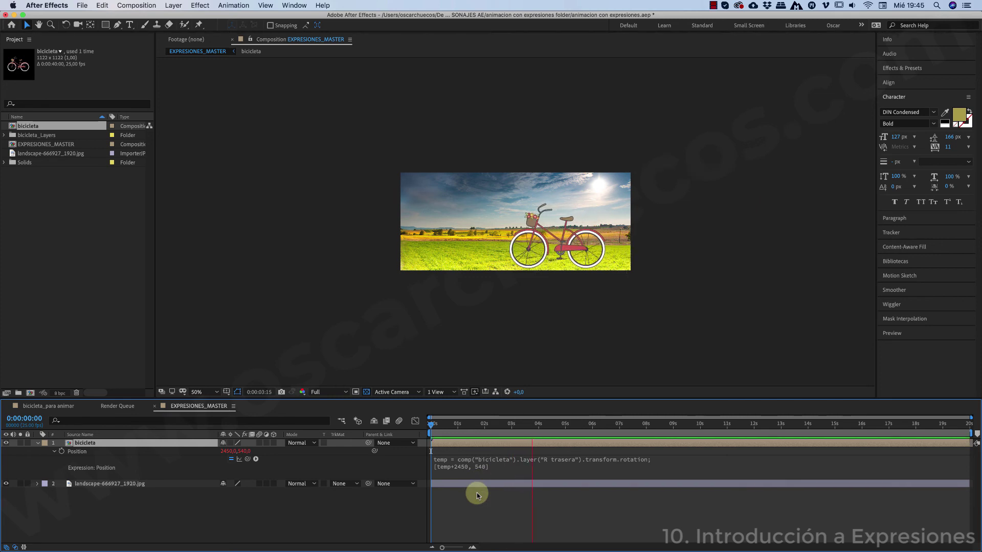
key("space")
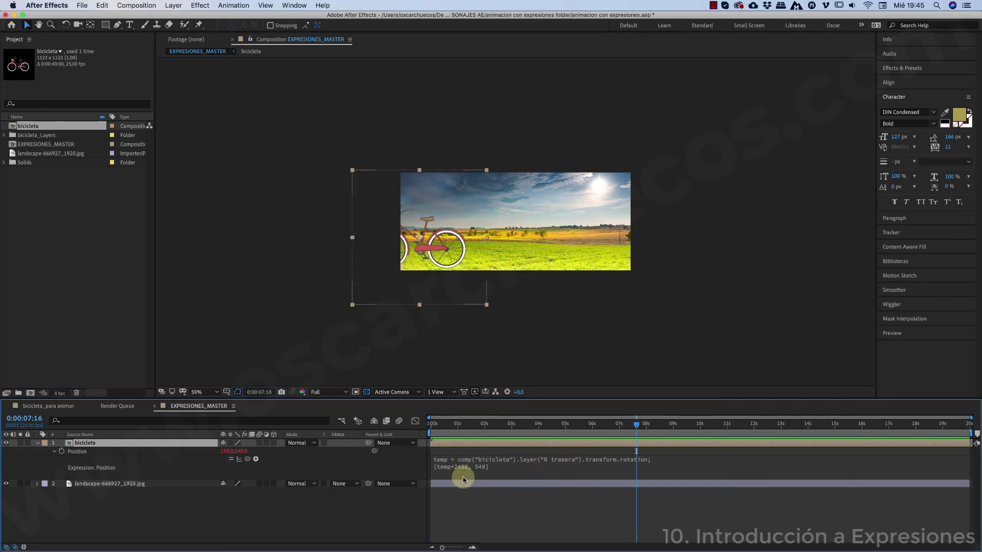
left_click(432, 425)
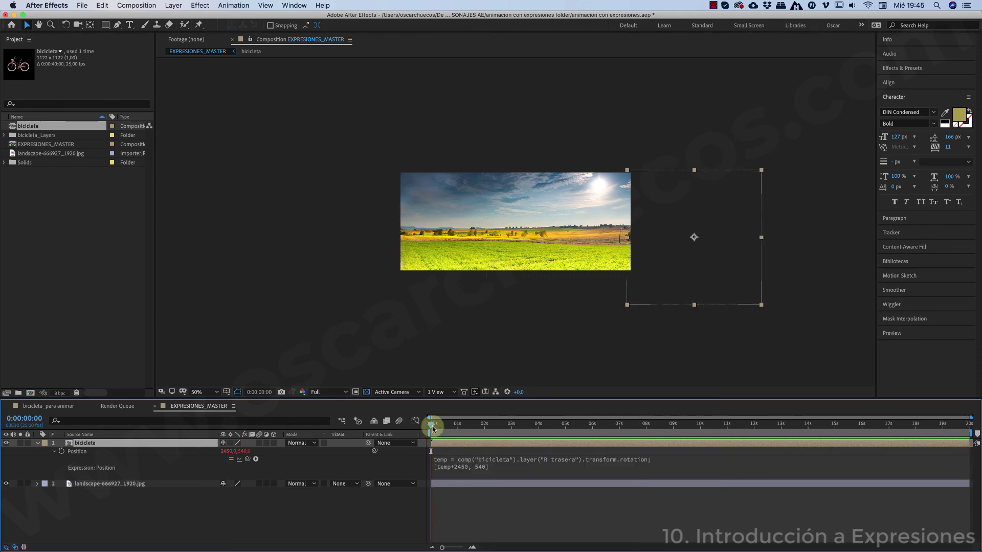
key("space")
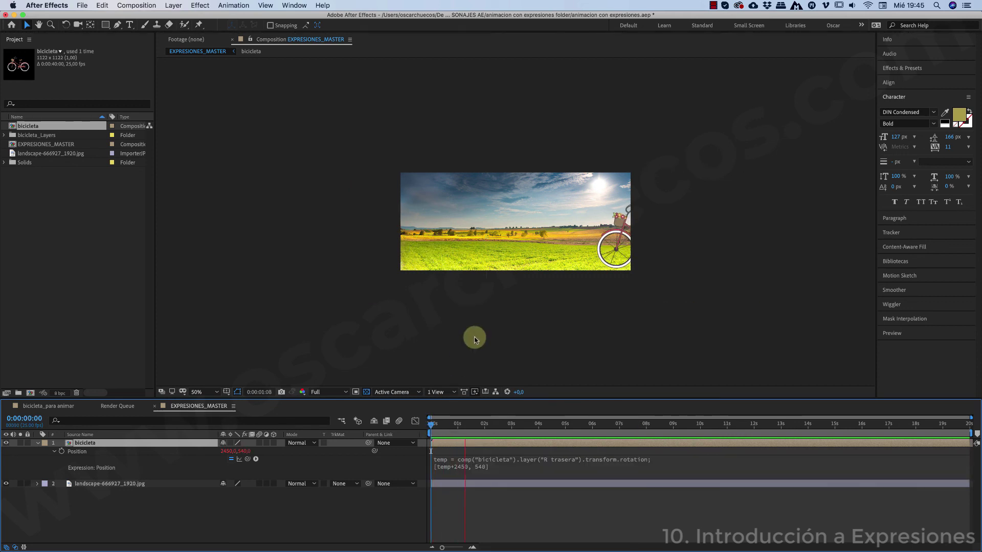
key("space")
key("slash")
left_click(433, 424)
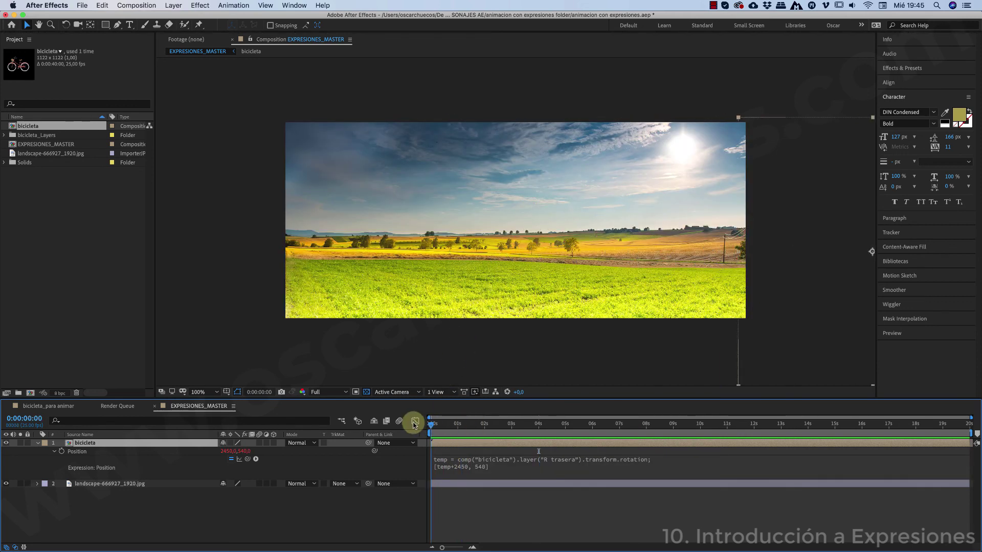
key("space")
key("space")
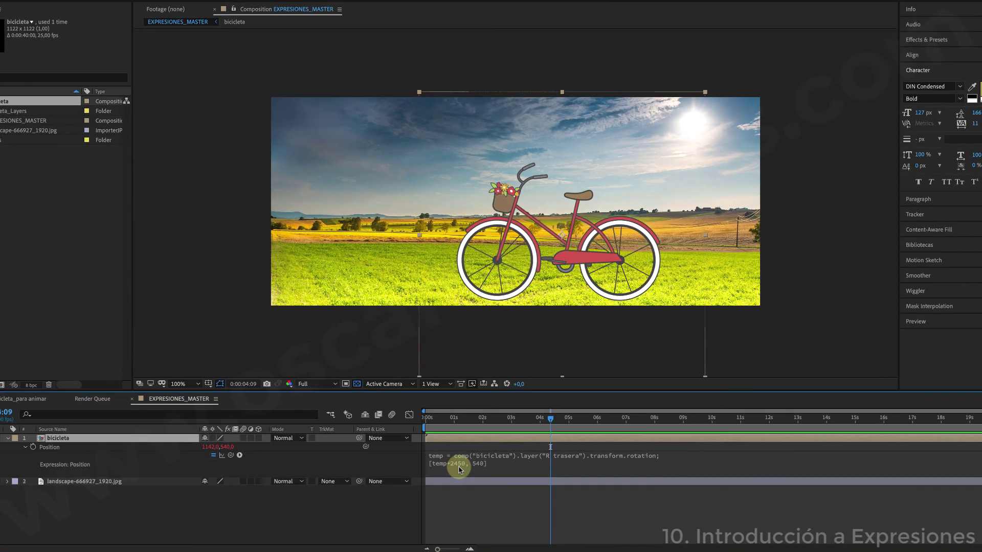
key("space")
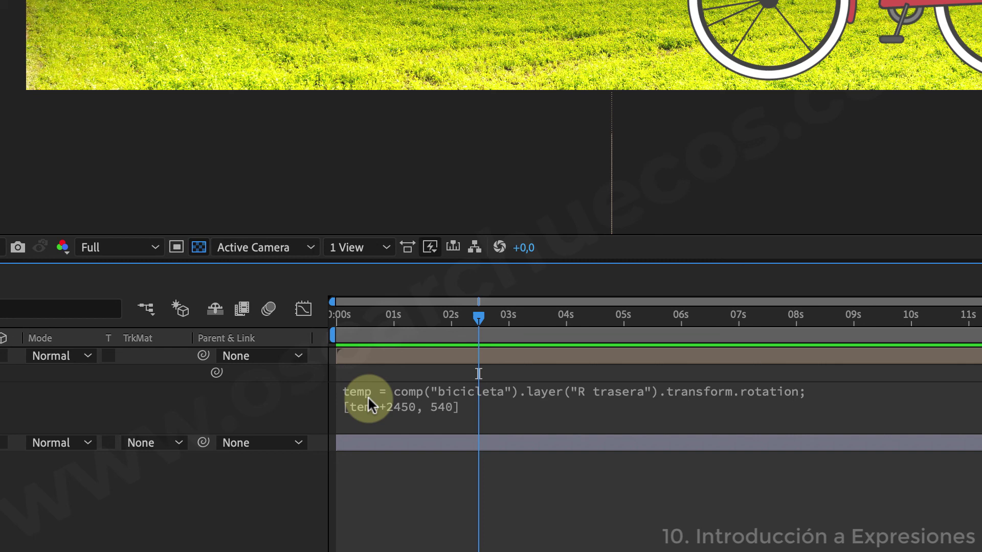
In bicicleta's Position expression, wrap the R trasera rotation reference in parentheses and multiply it by 2, keeping [temp+2450, 540].
left_click(391, 406)
left_click(441, 405)
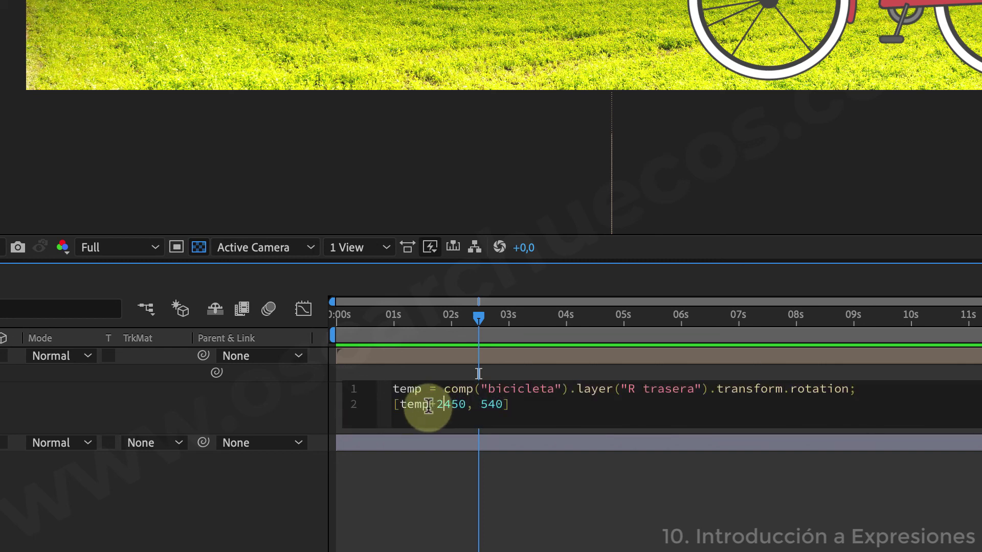
left_click_drag(400, 406, 849, 388)
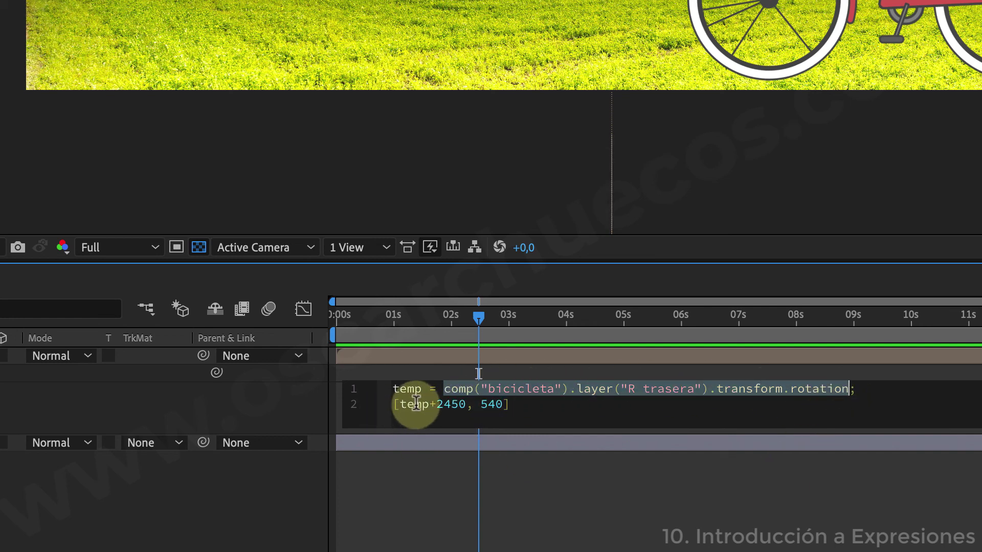
left_click(497, 384)
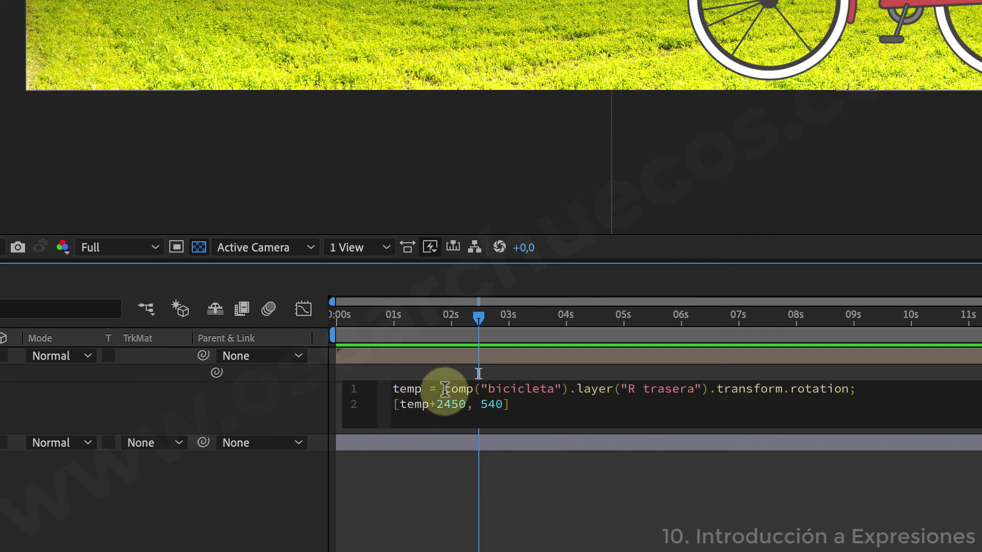
type("(")
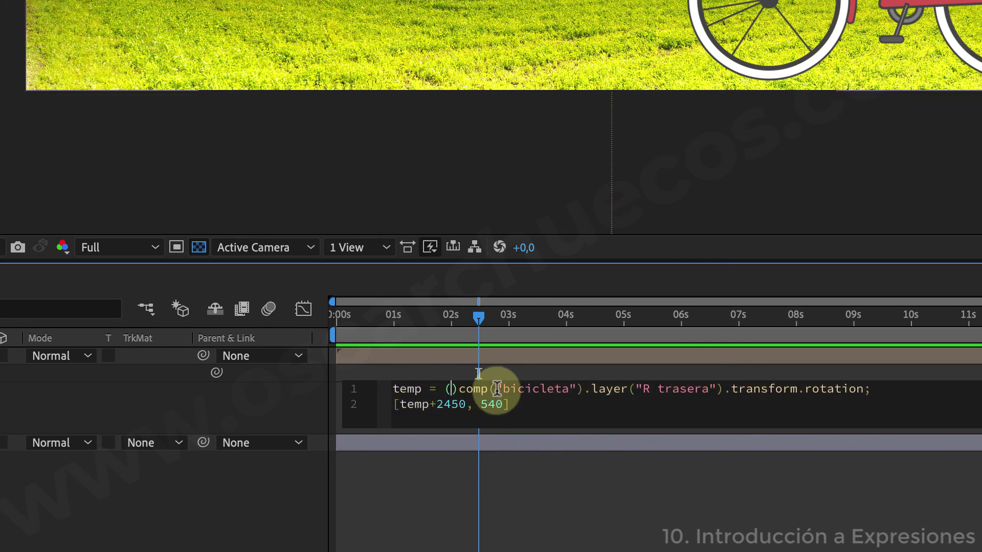
key("Delete")
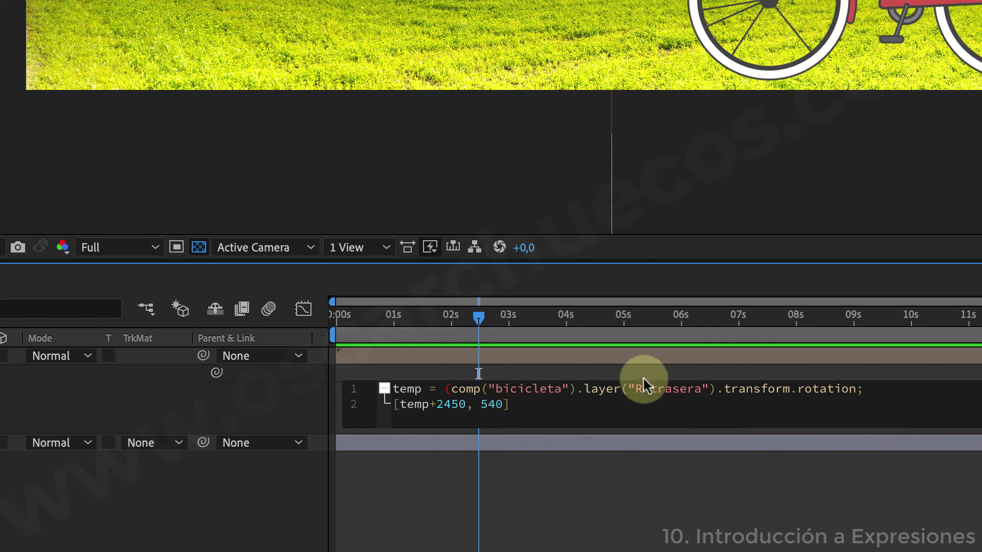
left_click(864, 389)
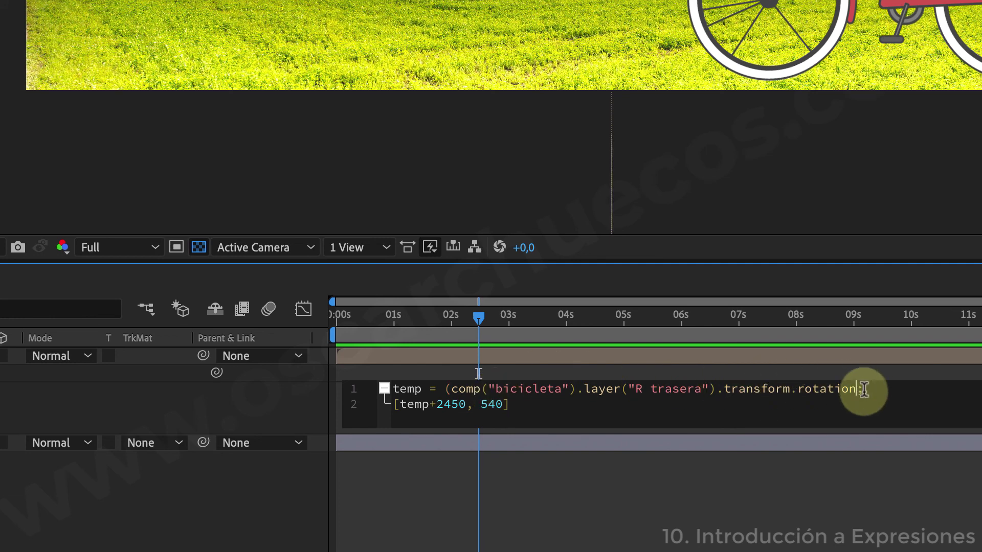
type(")*2;")
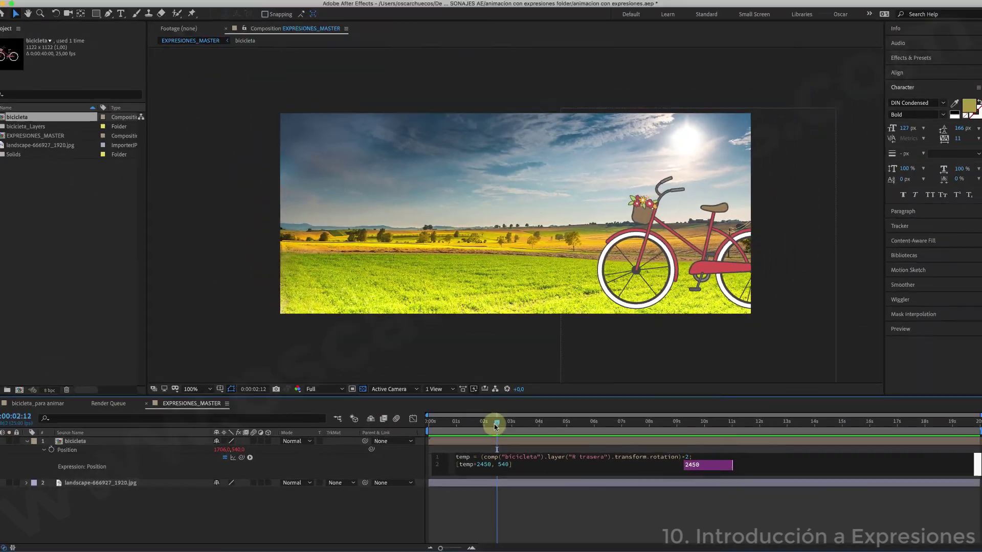
left_click(397, 328)
Preview the bicycle's movement with the *2 multiplier twice from 0:00:00:00 and return to the start.
left_click_drag(459, 430, 428, 429)
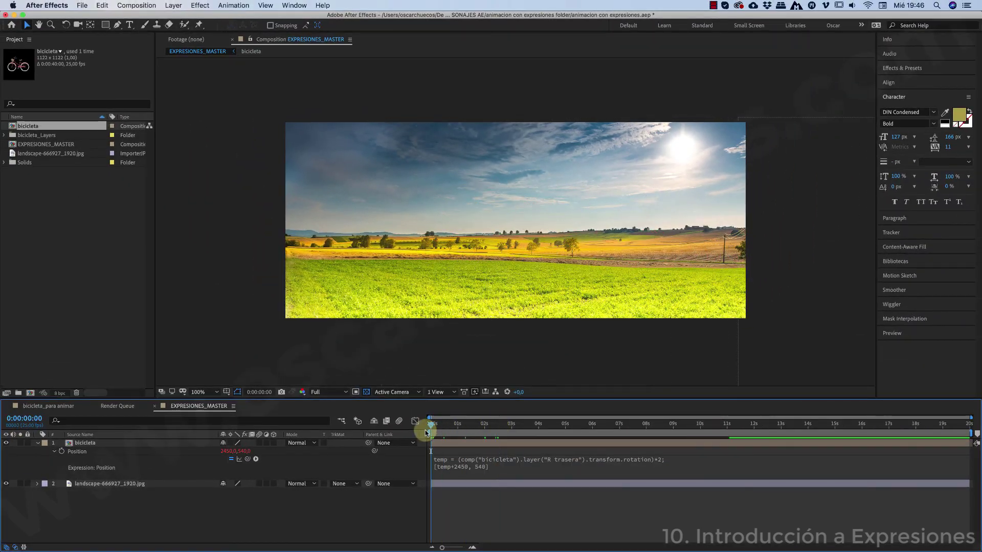
key("space")
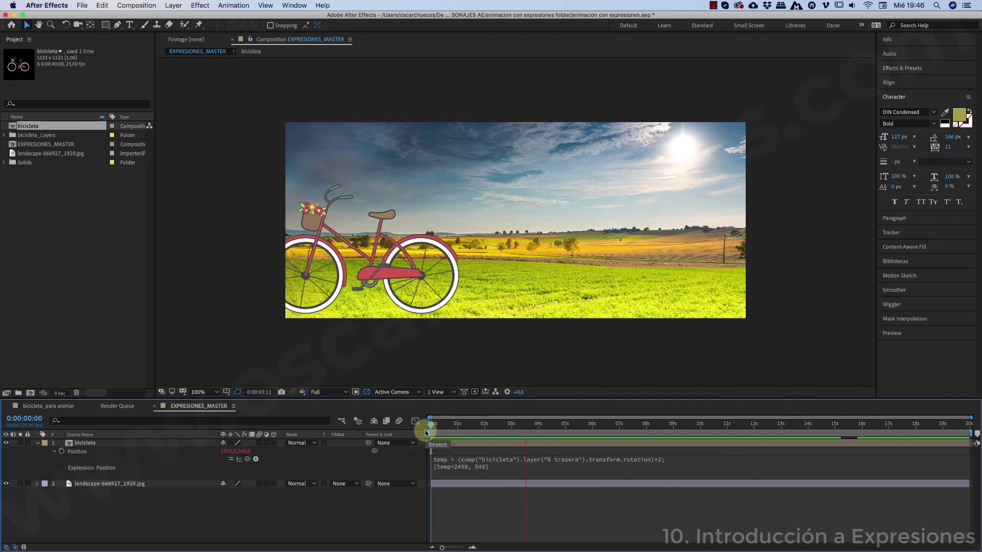
key("space")
left_click_drag(493, 430, 430, 431)
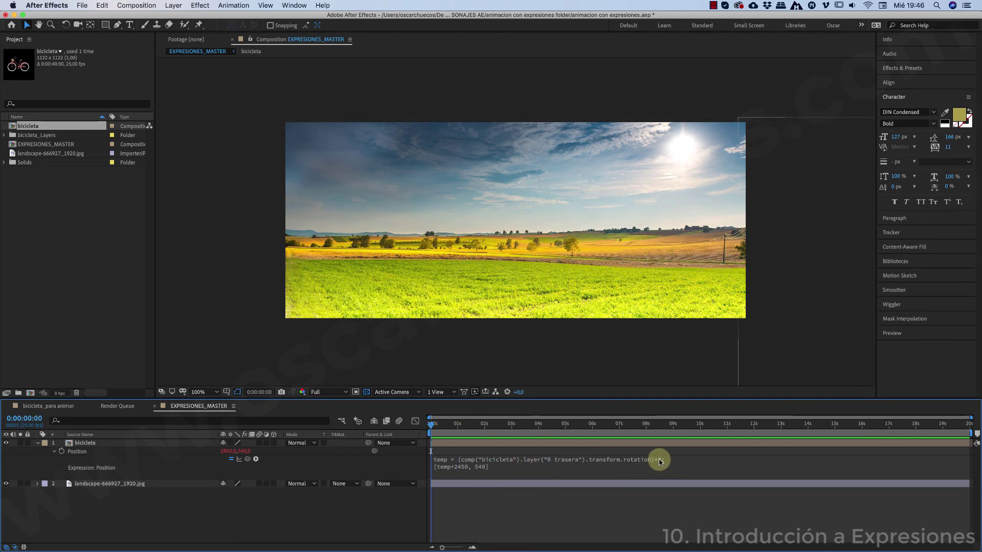
key("space")
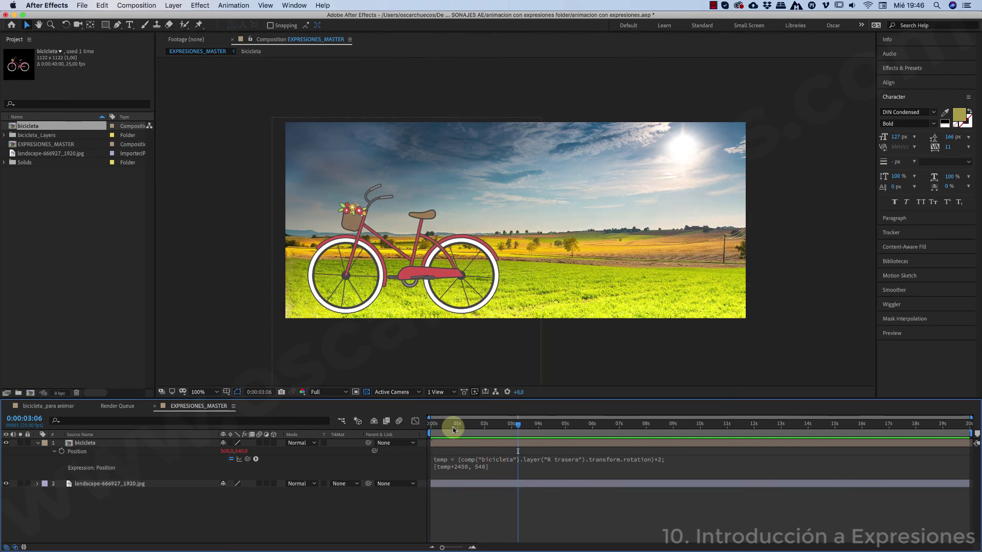
left_click_drag(453, 430, 427, 435)
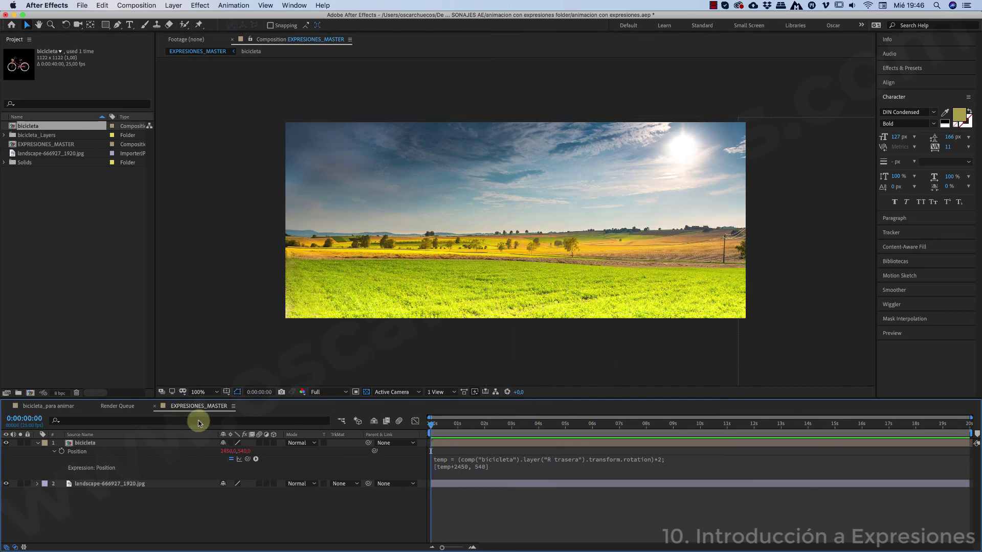
Open the bicicleta composition and set the eje pedal I layer's Rotation expression to time*-80.
double_click(86, 443)
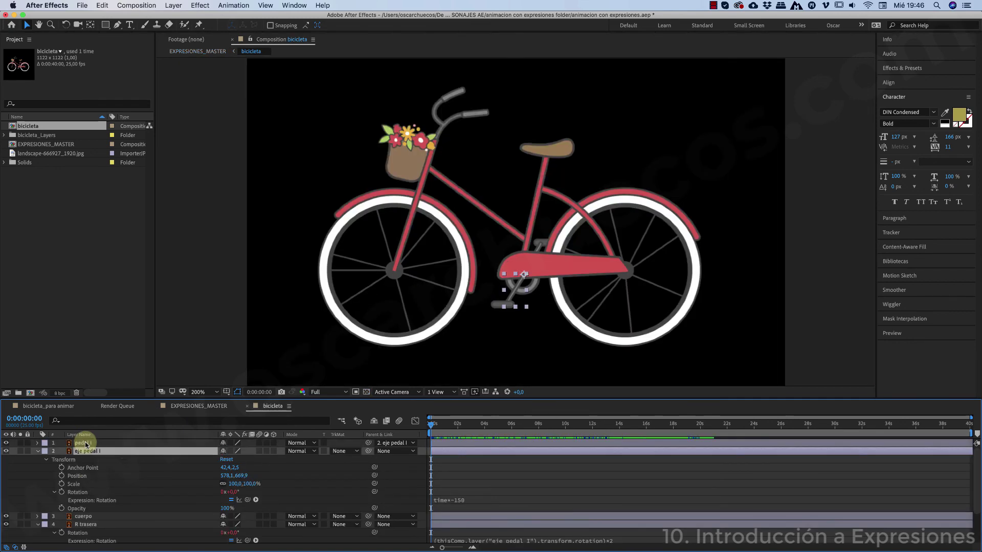
left_click(460, 500)
left_click(481, 499)
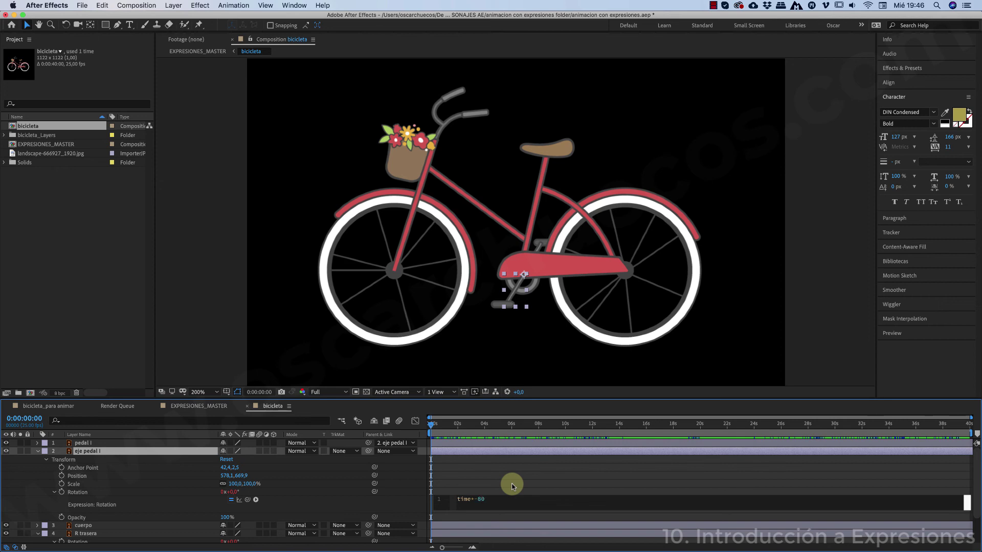
left_click(512, 486)
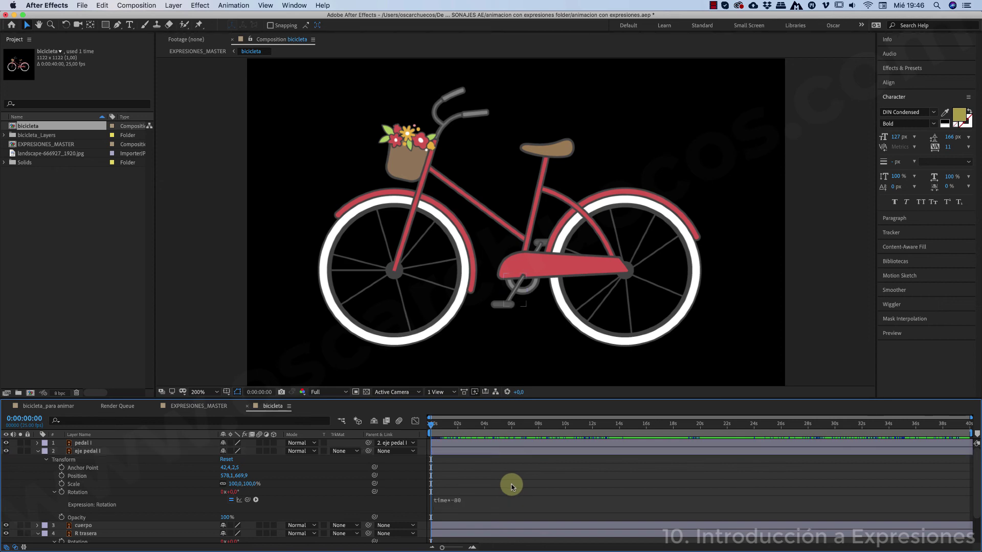
Return to EXPRESIONES_MASTER, preview the bicycle's ride from the start, and scrub to 0:00:03:14 and 0:00:03:07 to check its motion.
left_click(197, 407)
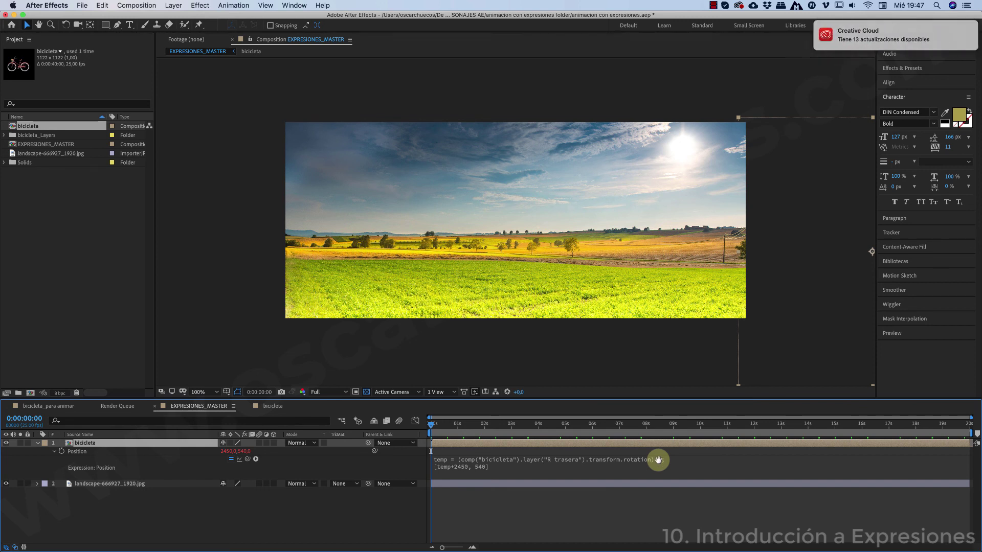
key("space")
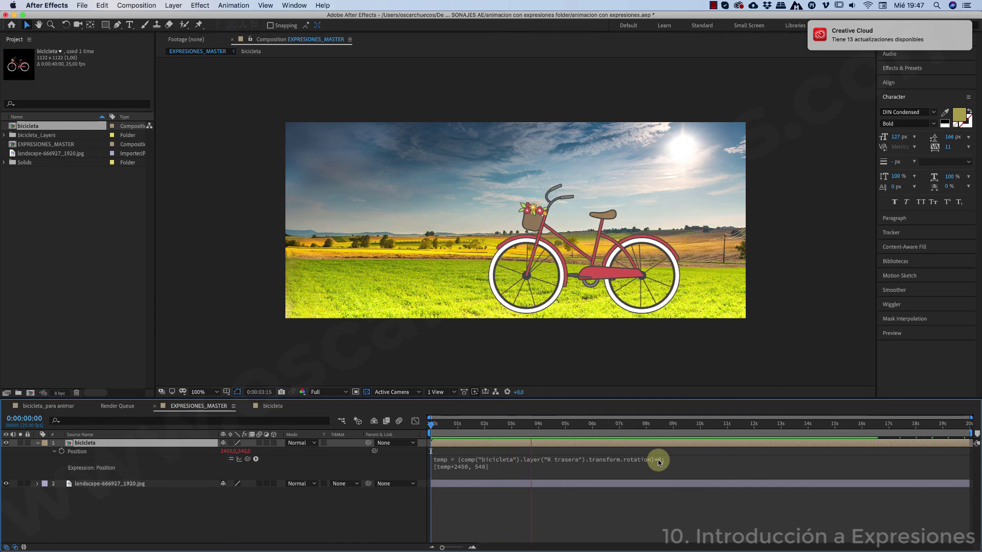
left_click_drag(432, 424, 526, 425)
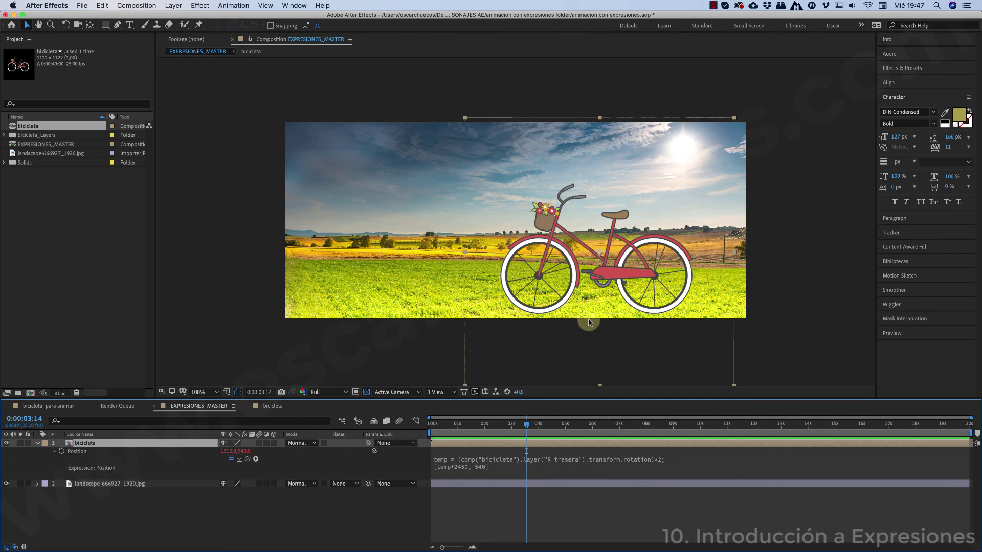
left_click_drag(526, 423, 431, 425)
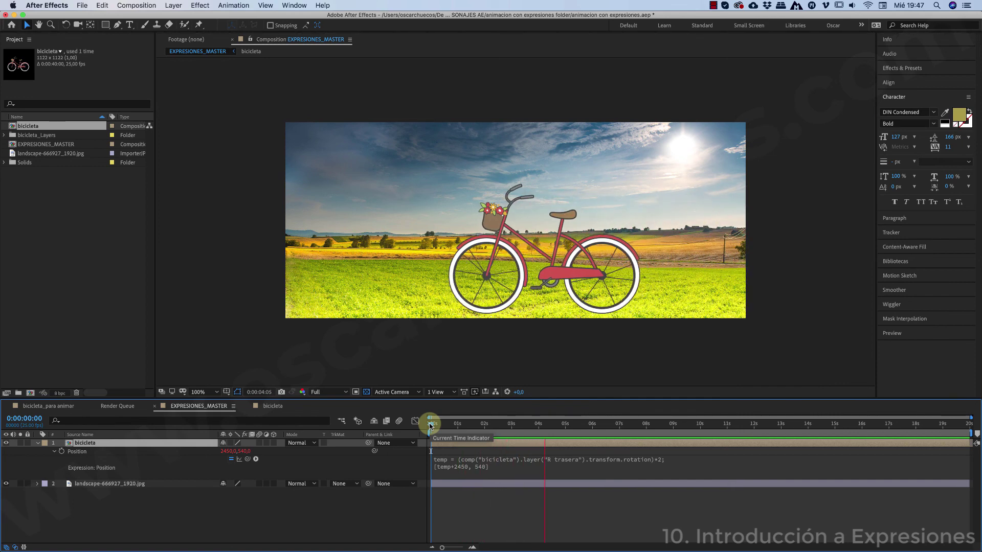
left_click(388, 237)
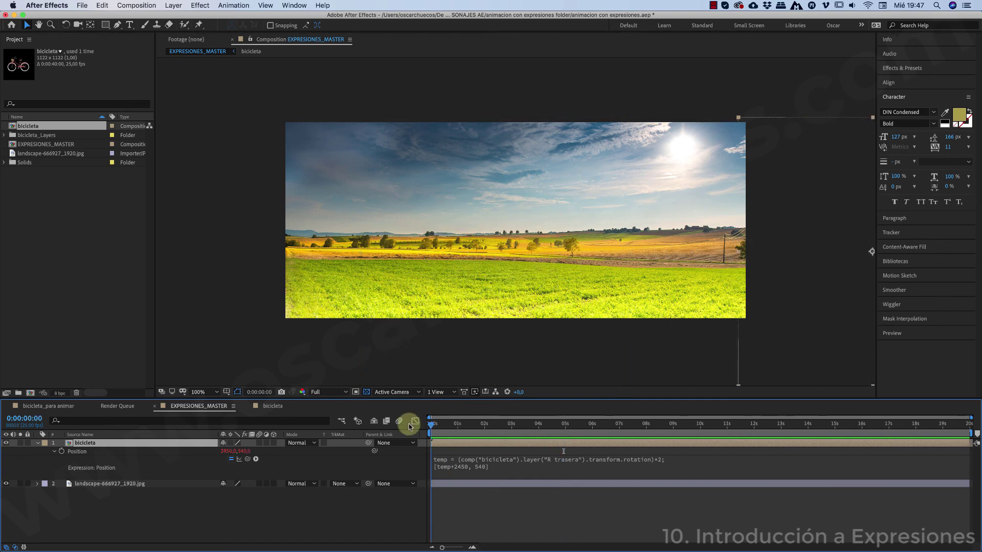
left_click_drag(449, 423, 409, 427)
key("space")
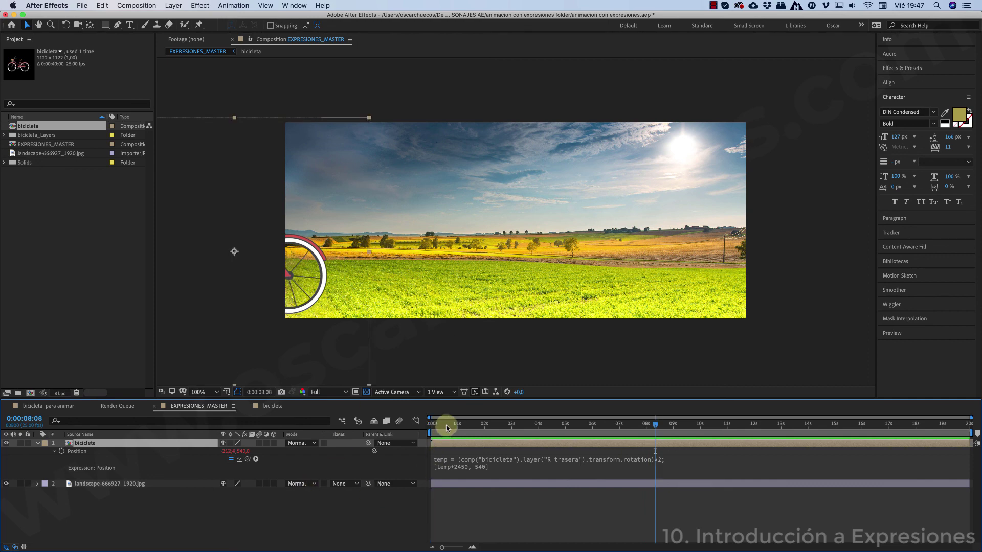
left_click_drag(445, 421, 519, 422)
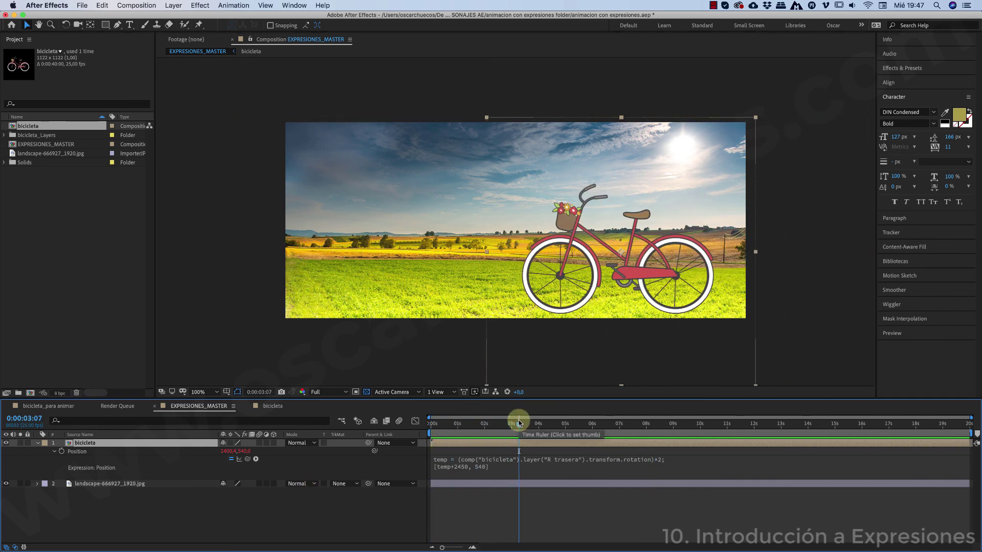